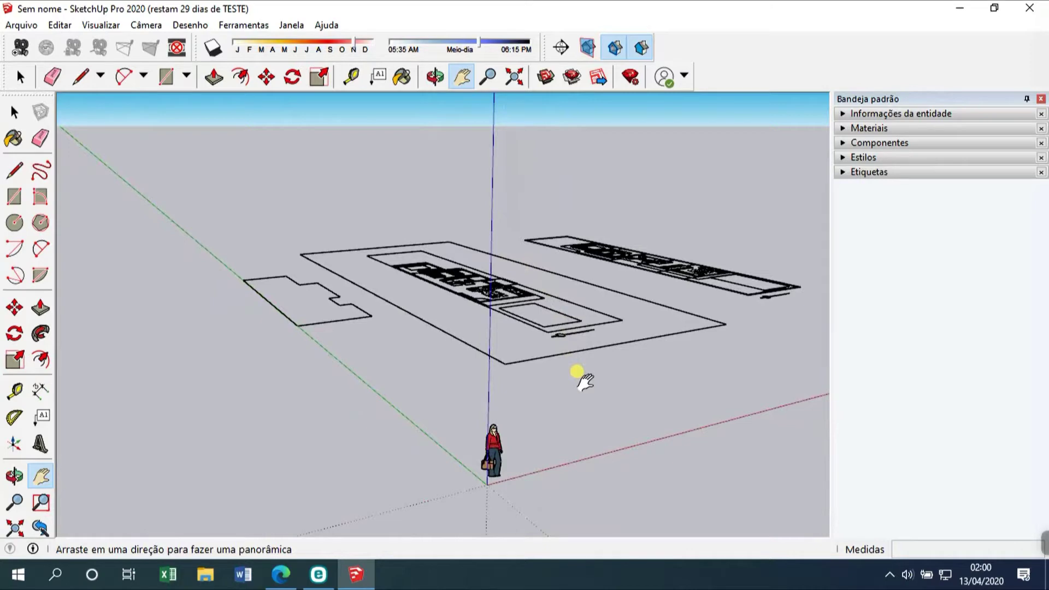
Examine both imported floor plans up close, including their rooms and furniture layout
mouse_move(584, 381)
mouse_down()
mouse_move(597, 355)
mouse_move(627, 393)
mouse_move(562, 390)
mouse_up()
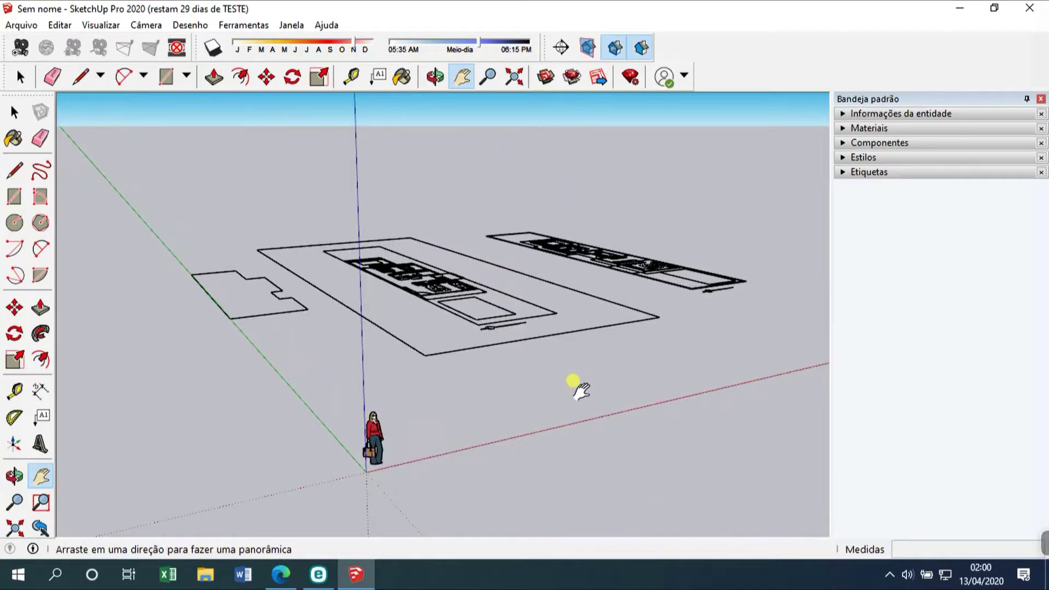
key(o)
drag(674, 344, 605, 410)
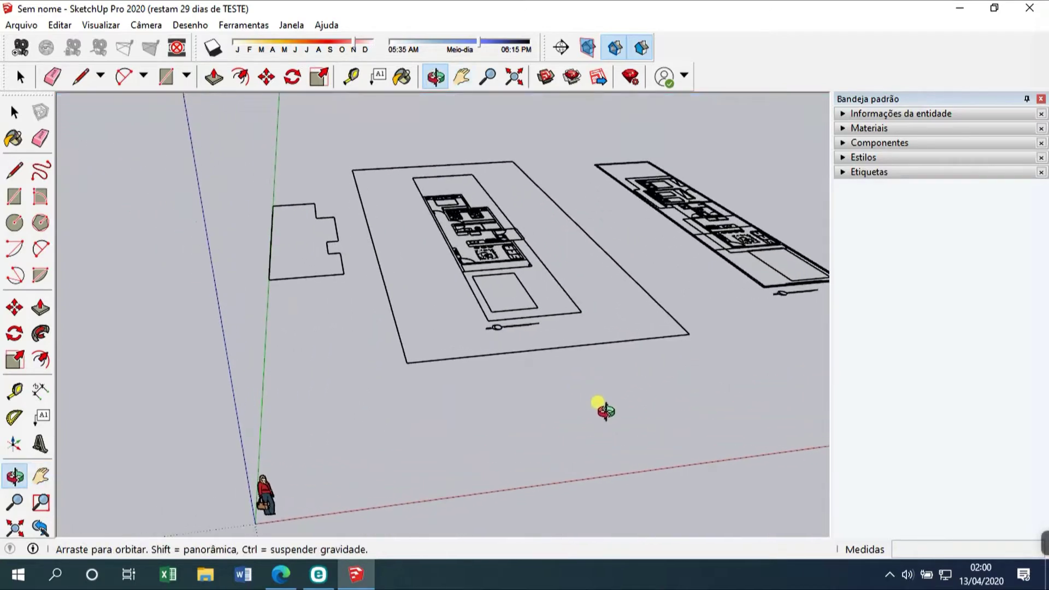
key(h)
drag(674, 281, 730, 300)
key(o)
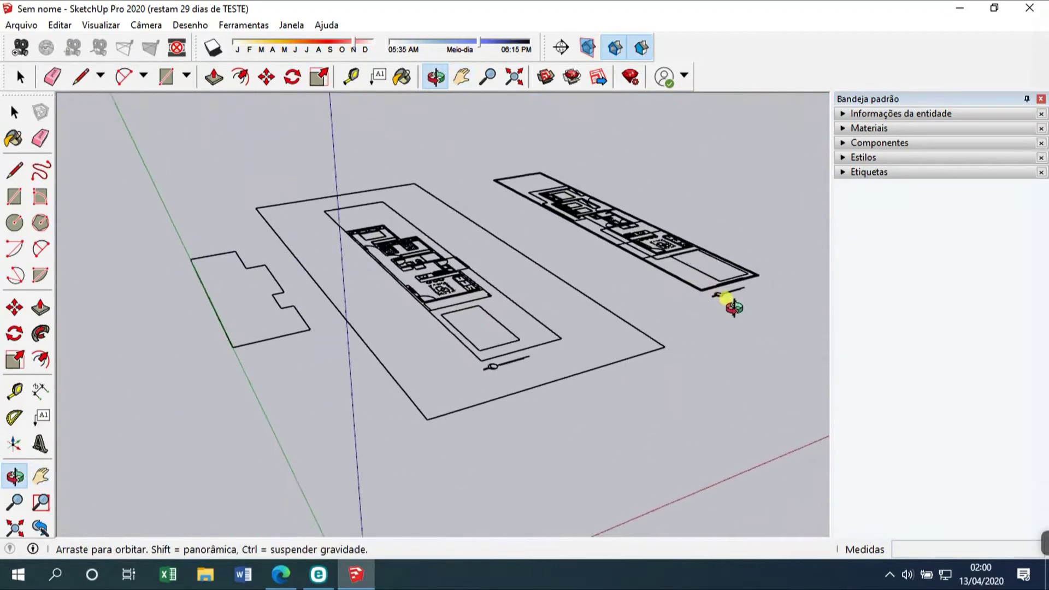
key(h)
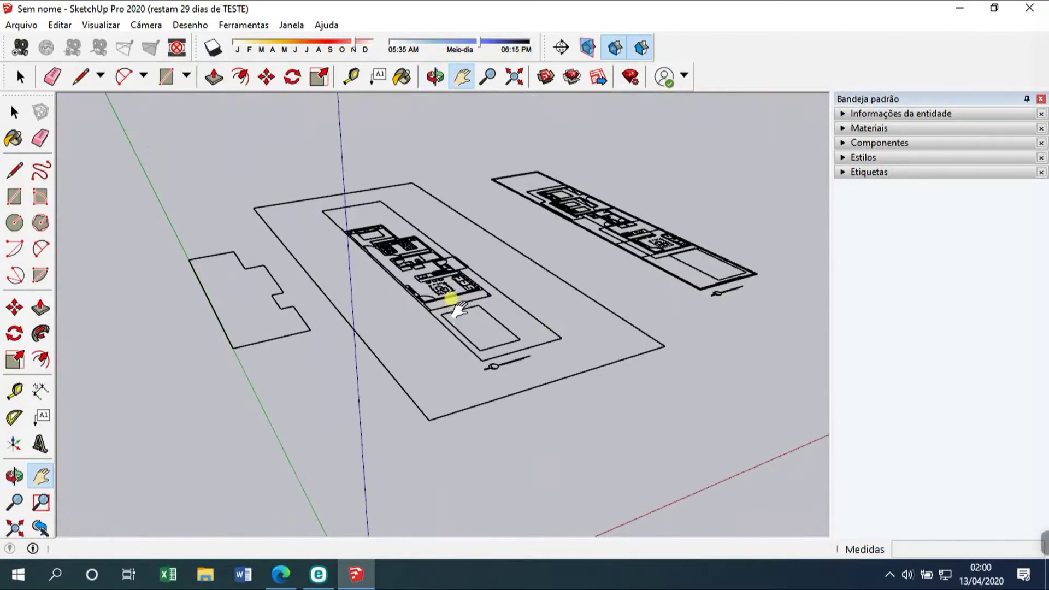
scroll(412, 257, up, 6)
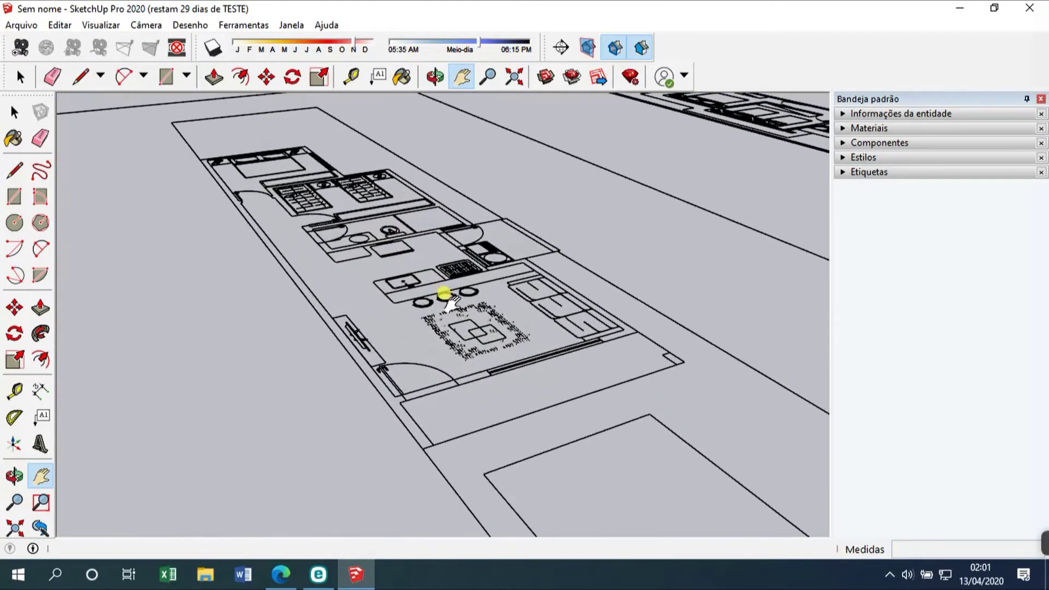
scroll(444, 294, up, 3)
scroll(487, 293, down, 3)
middle_drag(489, 295, 445, 344)
key(h)
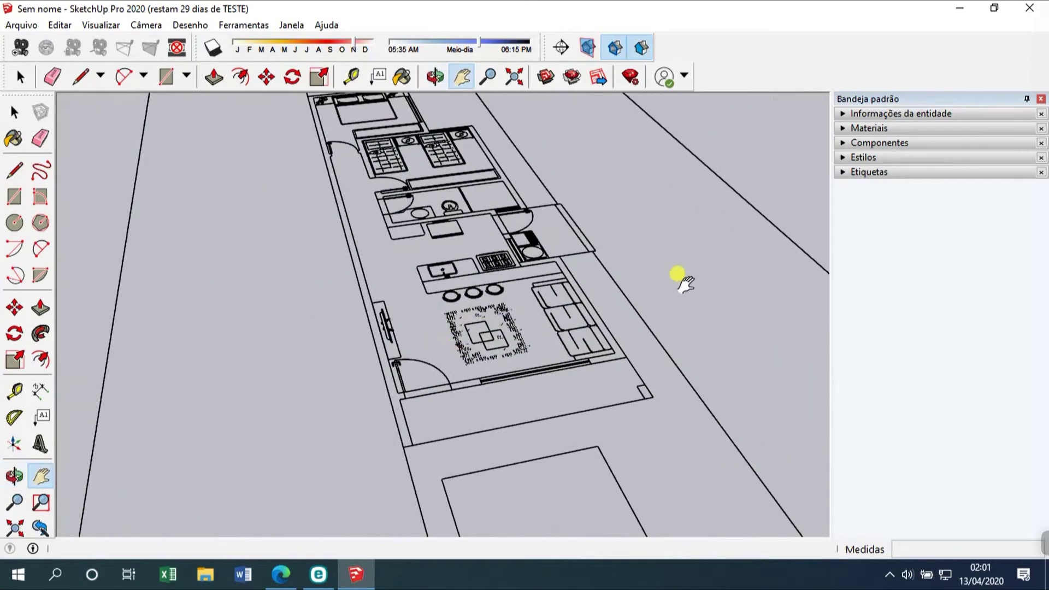
drag(684, 281, 511, 294)
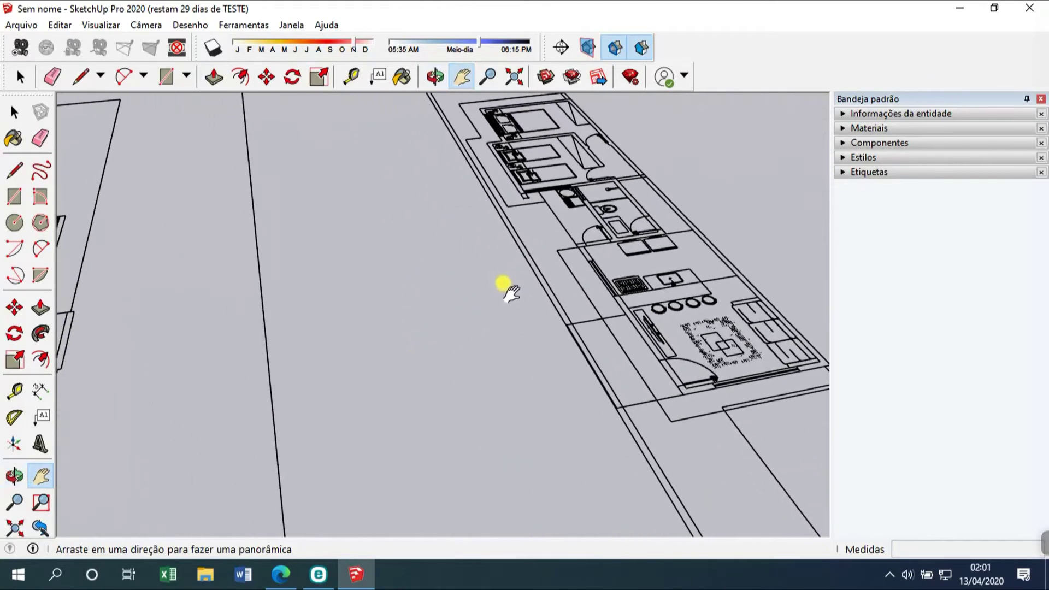
drag(288, 304, 627, 268)
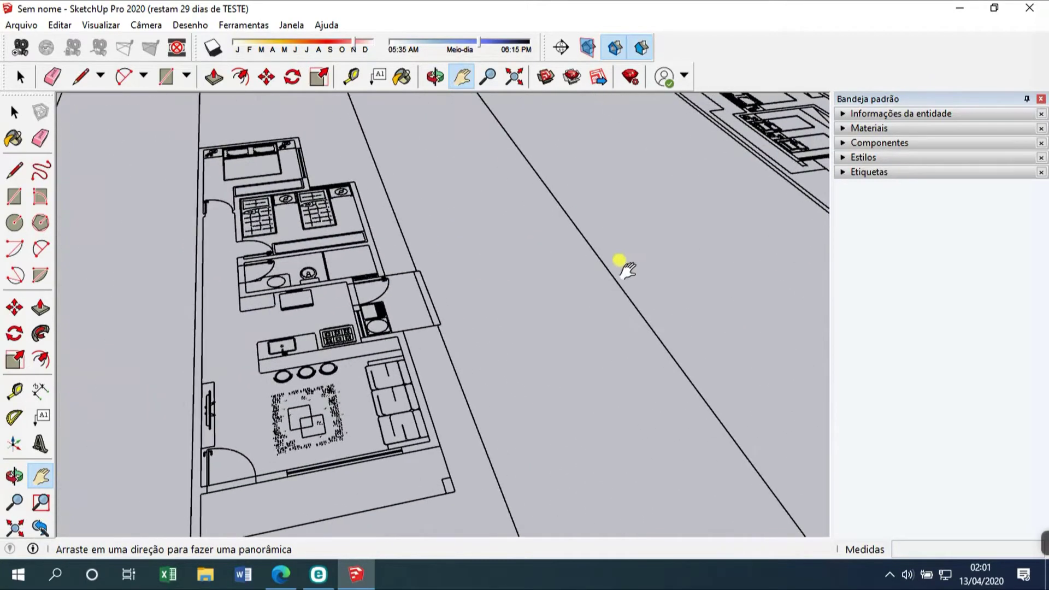
drag(446, 332, 598, 300)
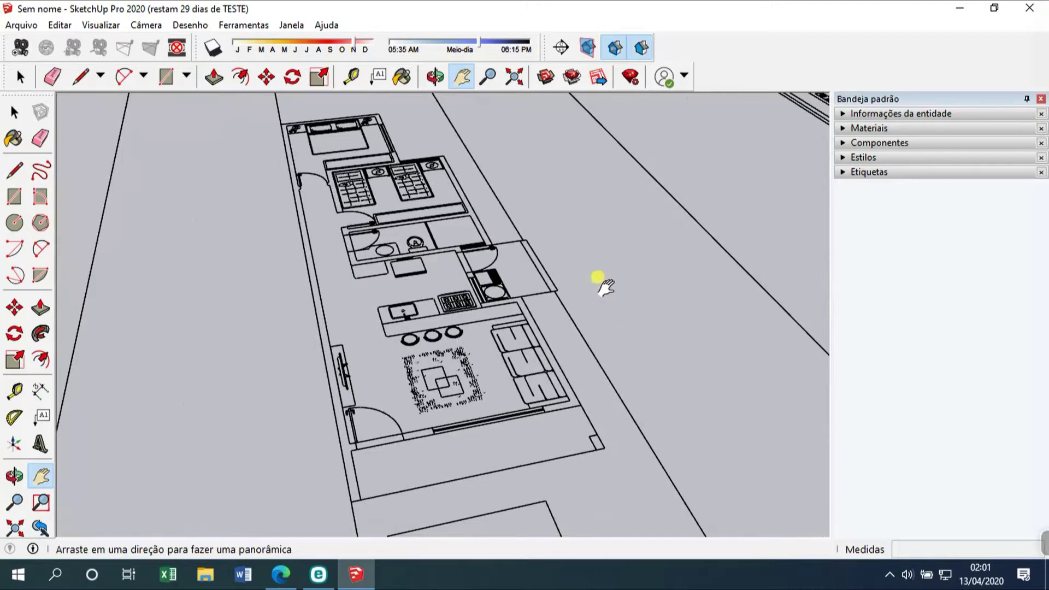
Examine the first floor plan, its lot outline and the separate roof-like outline from several angles
key(o)
drag(563, 297, 703, 294)
key(h)
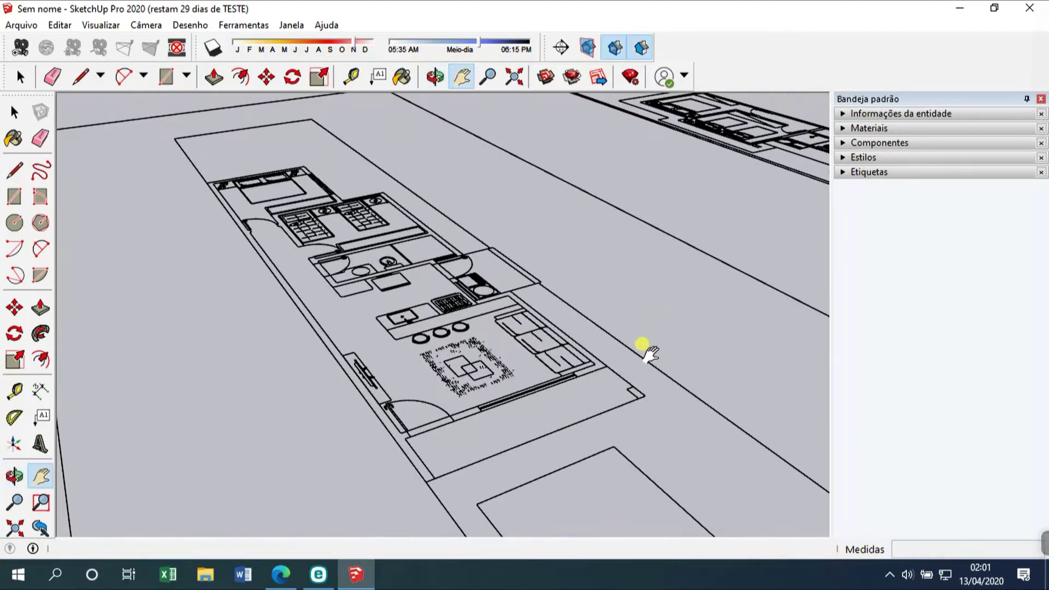
key(o)
drag(676, 300, 732, 347)
key(h)
middle_drag(732, 347, 761, 304)
drag(675, 346, 553, 288)
middle_drag(553, 289, 629, 480)
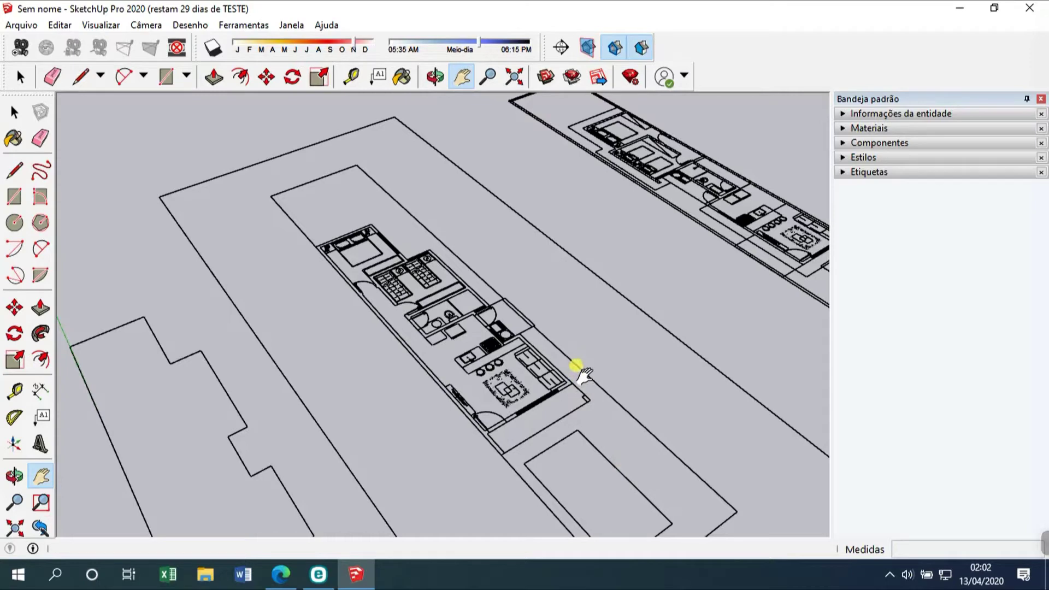
key(o)
drag(646, 420, 398, 414)
key(h)
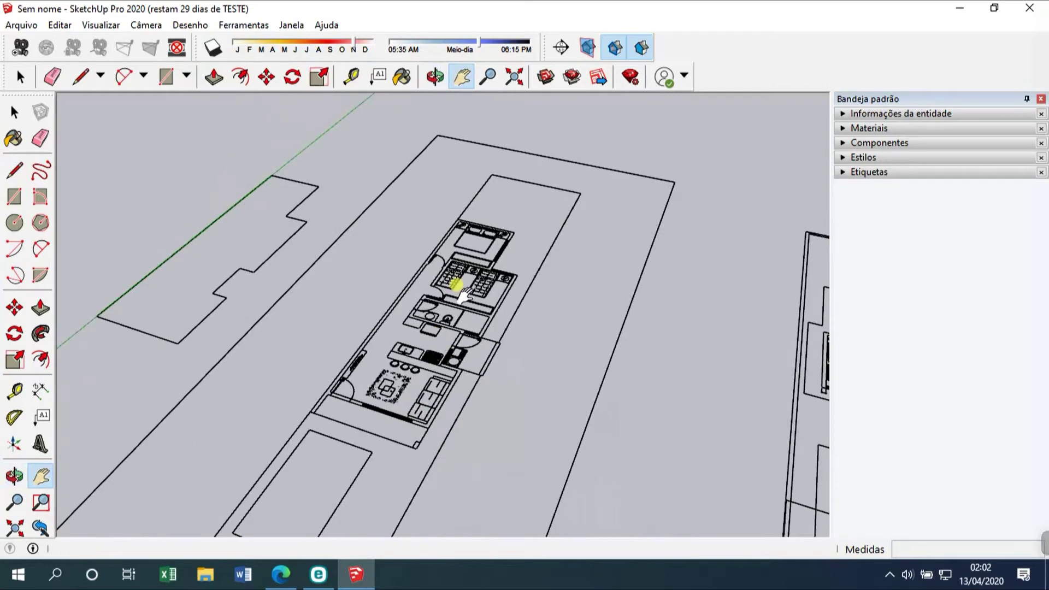
scroll(568, 197, down, 4)
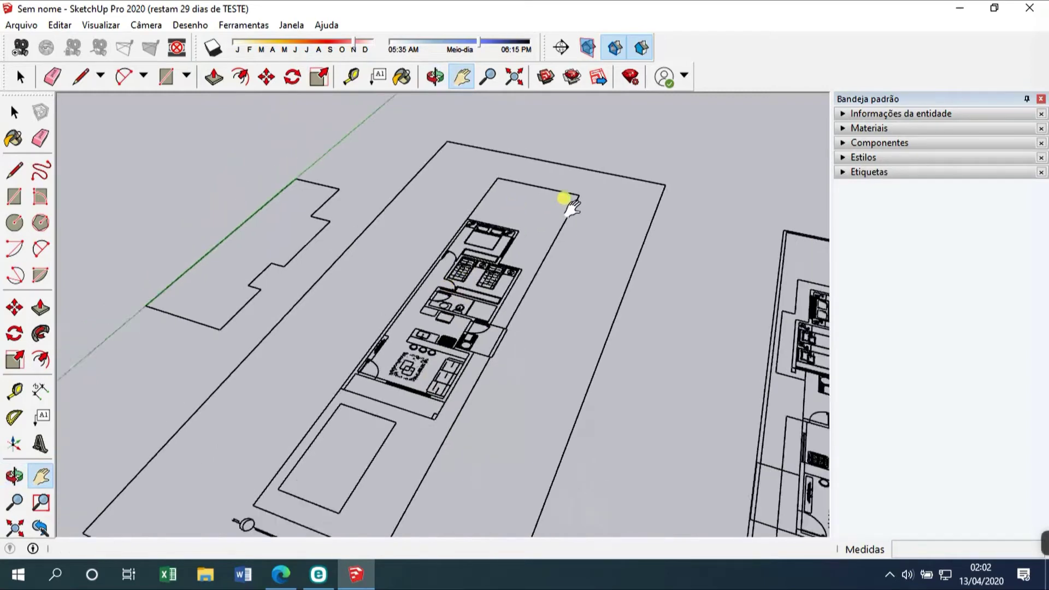
middle_drag(568, 197, 391, 295)
scroll(390, 295, up, 2)
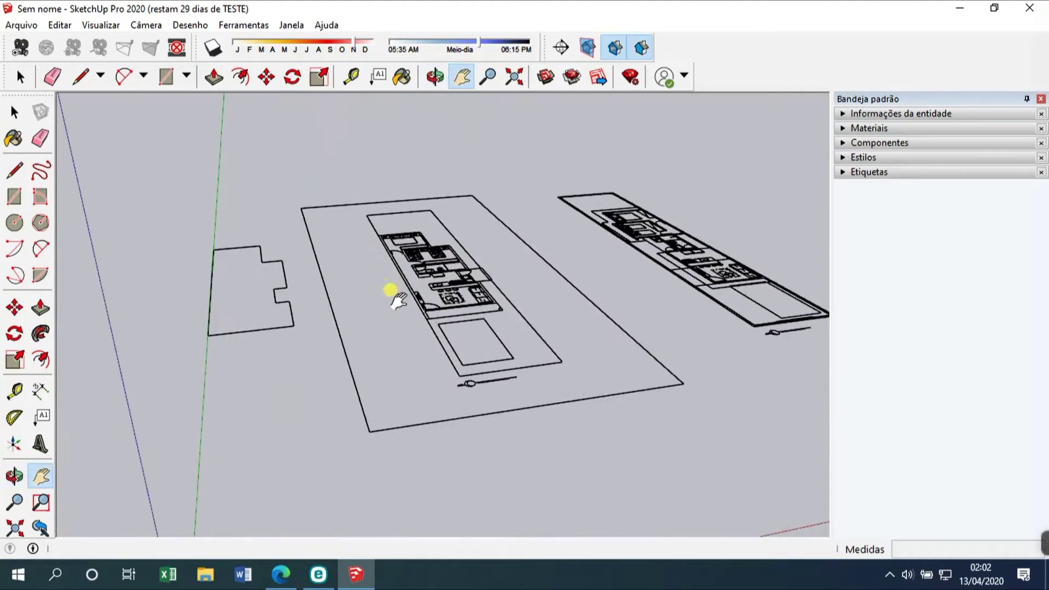
Open the file import dialog and limit the file type to AutoCAD files (*.dwg, *.dxf)
click(32, 24)
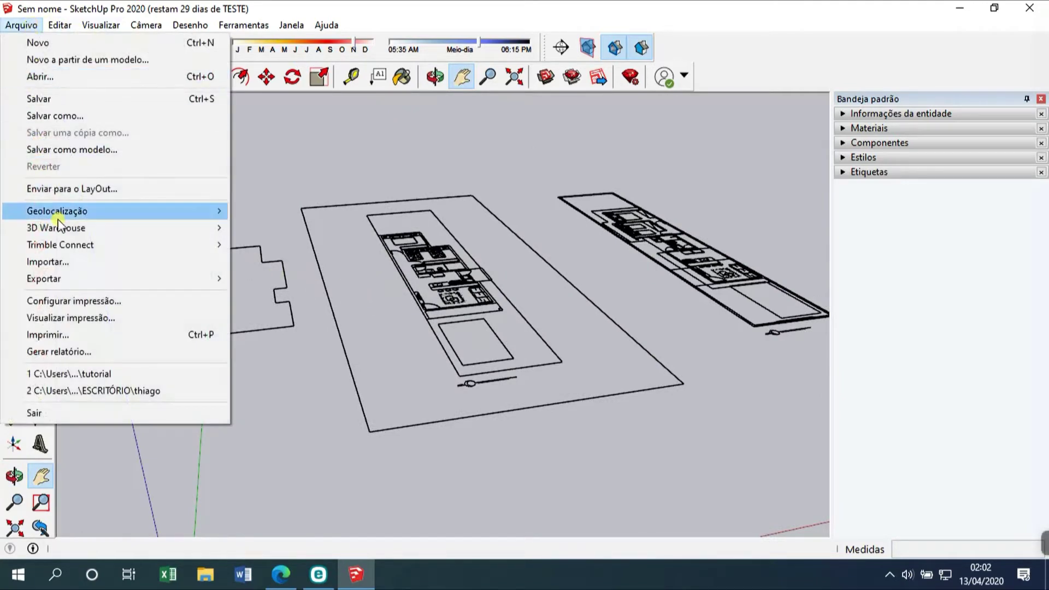
click(65, 263)
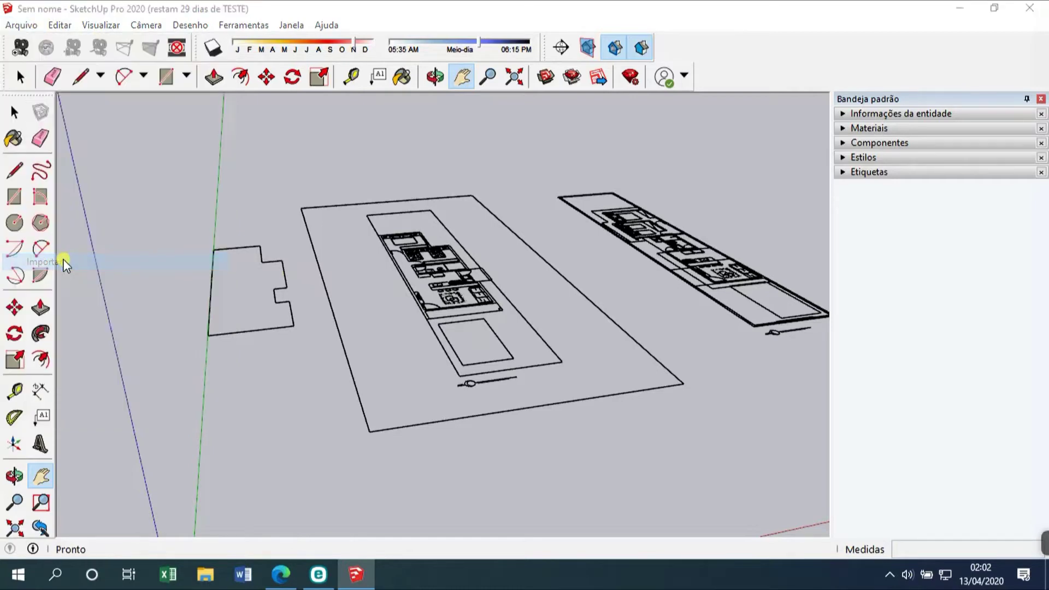
drag(461, 125, 445, 127)
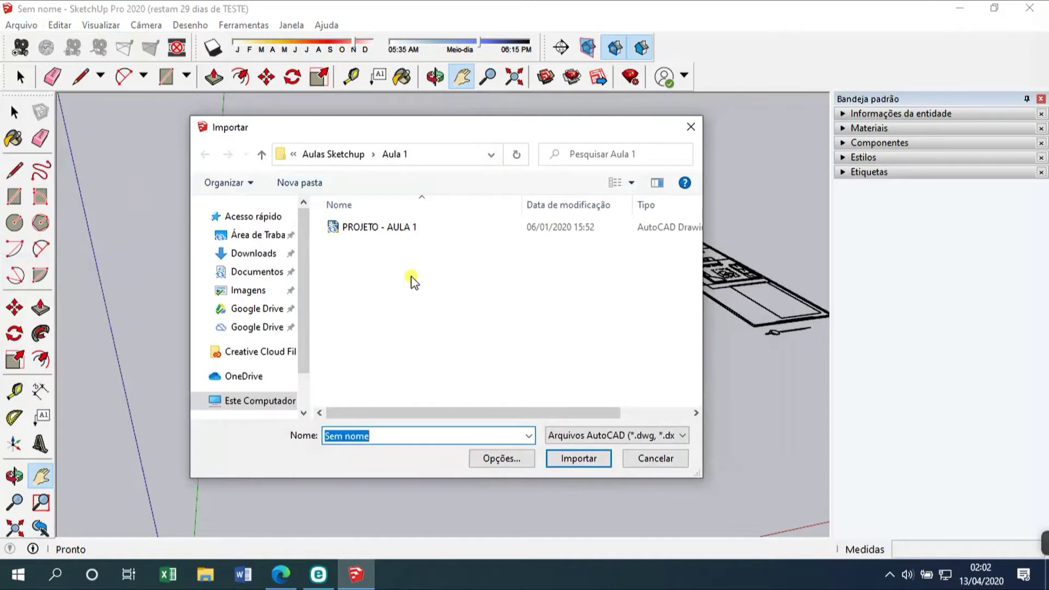
click(602, 435)
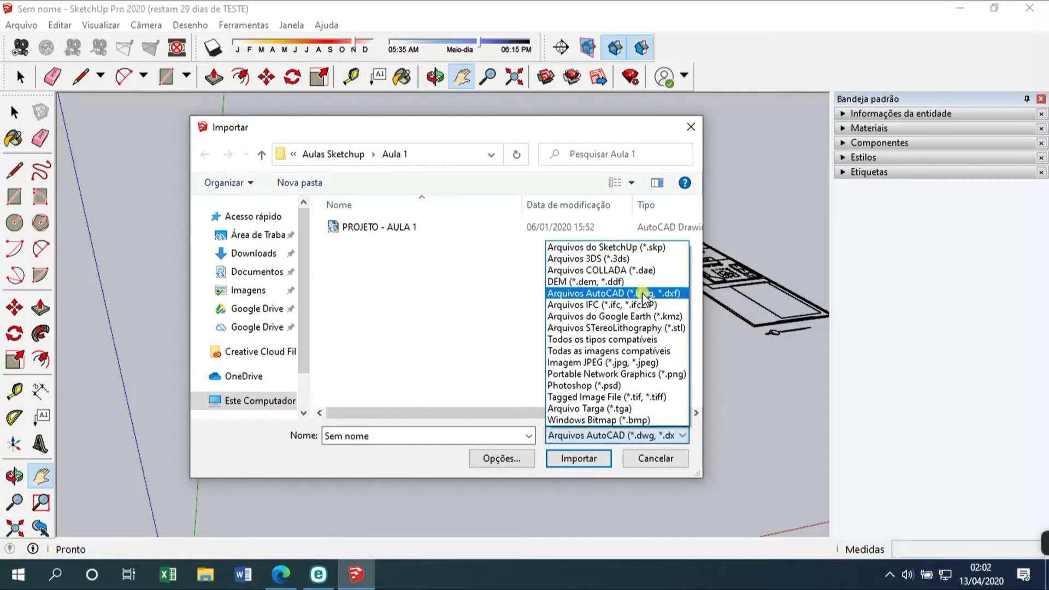
click(641, 293)
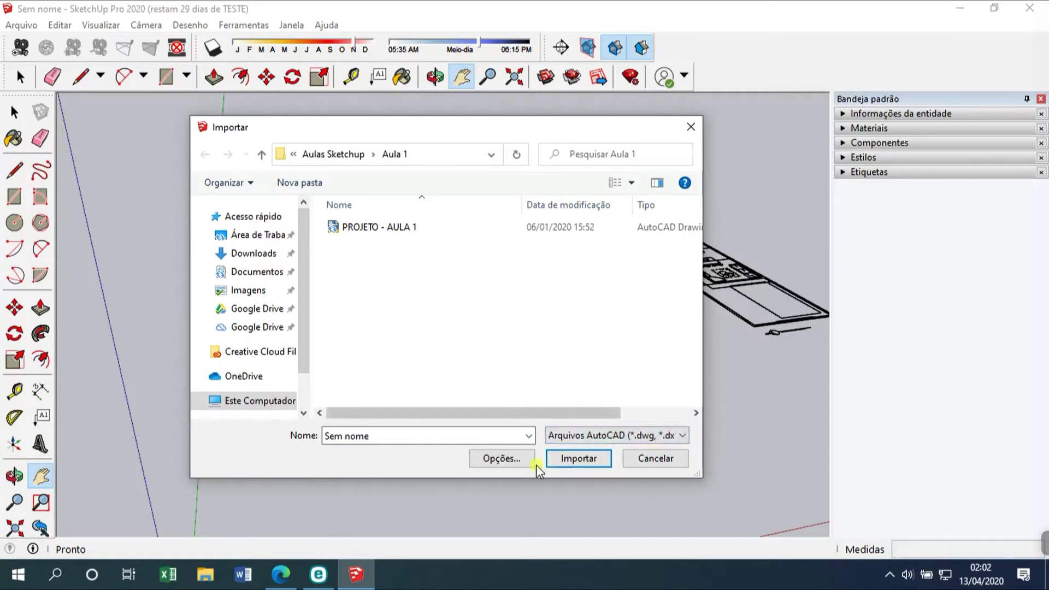
Check the AutoCAD import options, keeping the scale units in Metros, and close the import dialog without importing
click(503, 459)
drag(419, 189, 489, 191)
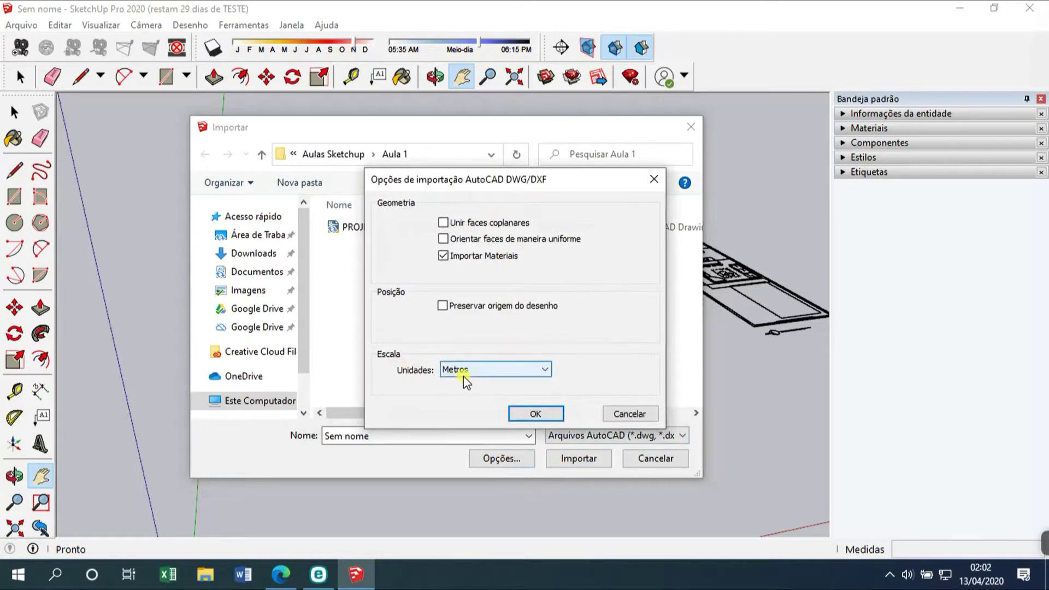
click(472, 372)
click(472, 372)
click(536, 413)
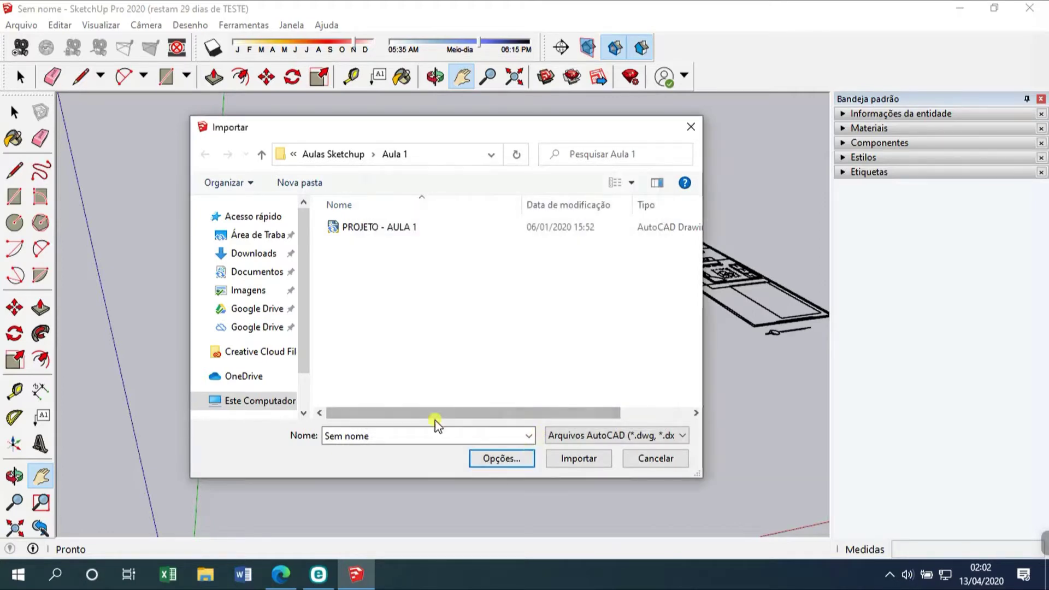
click(698, 129)
Select the whole imported drawing as one component
key(o)
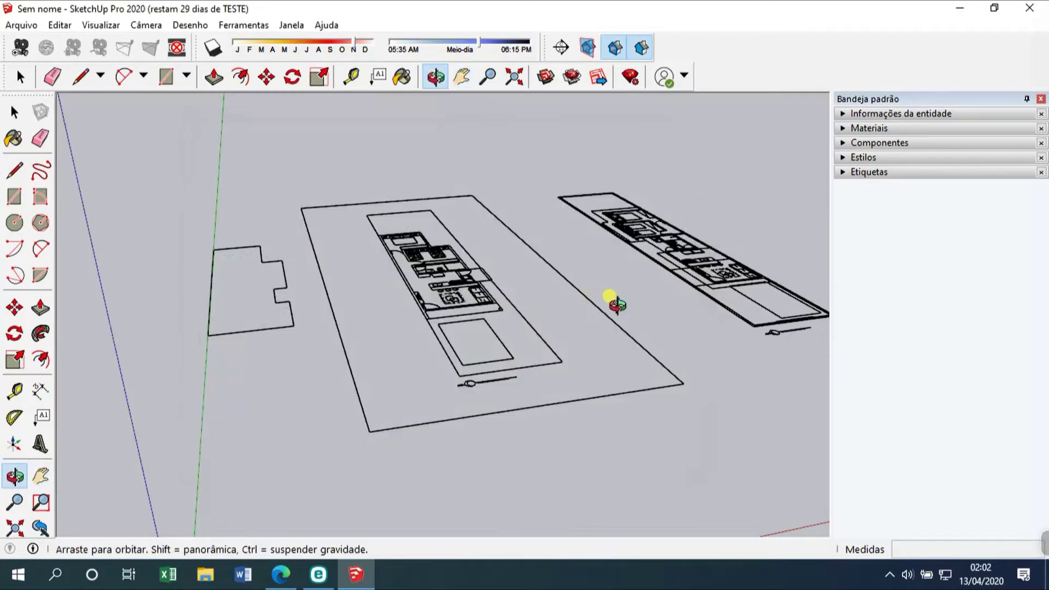
drag(617, 304, 680, 302)
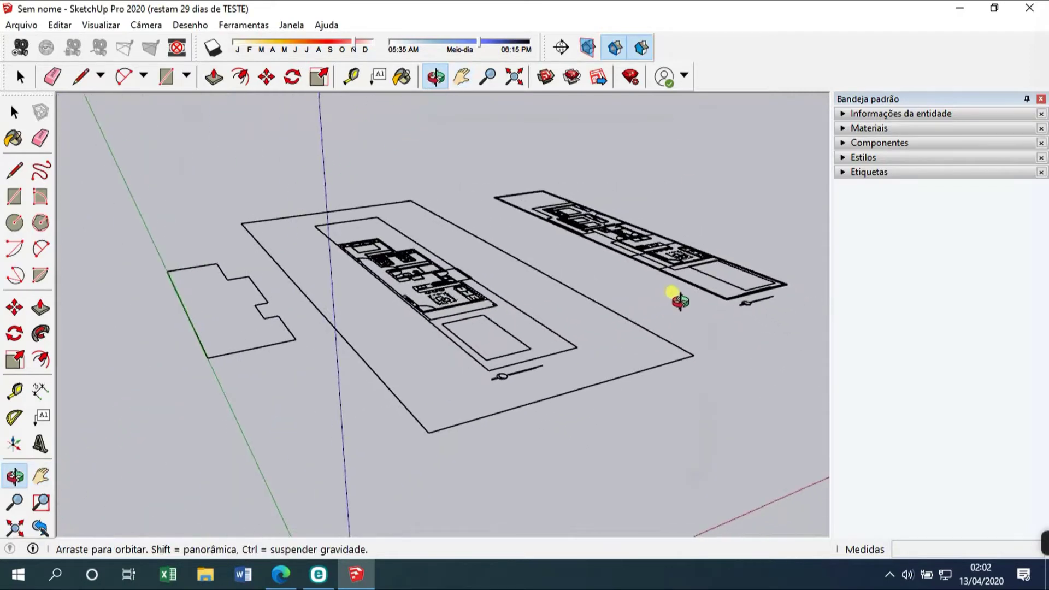
key(h)
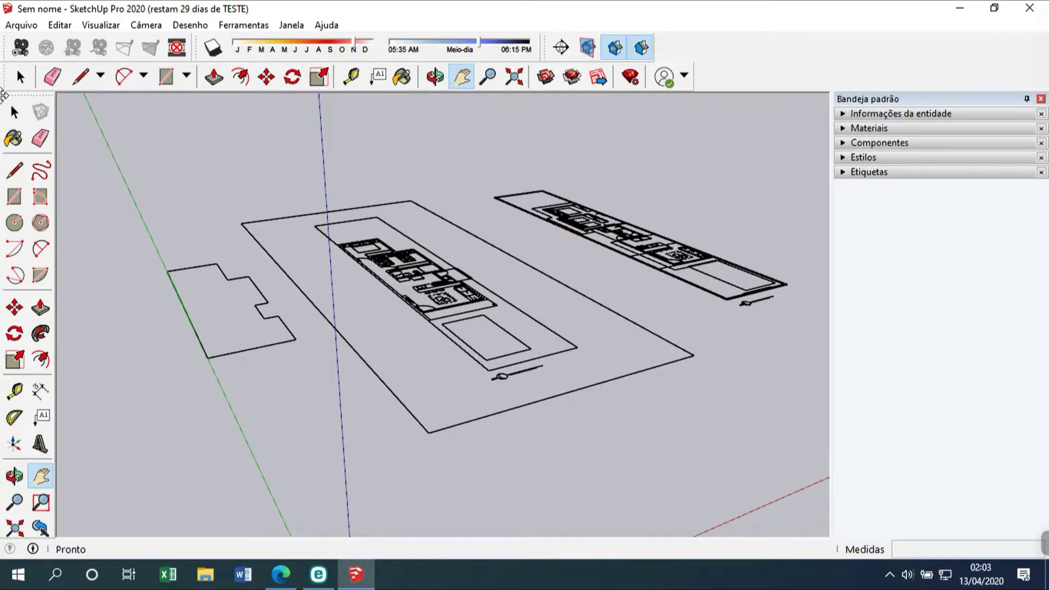
click(14, 112)
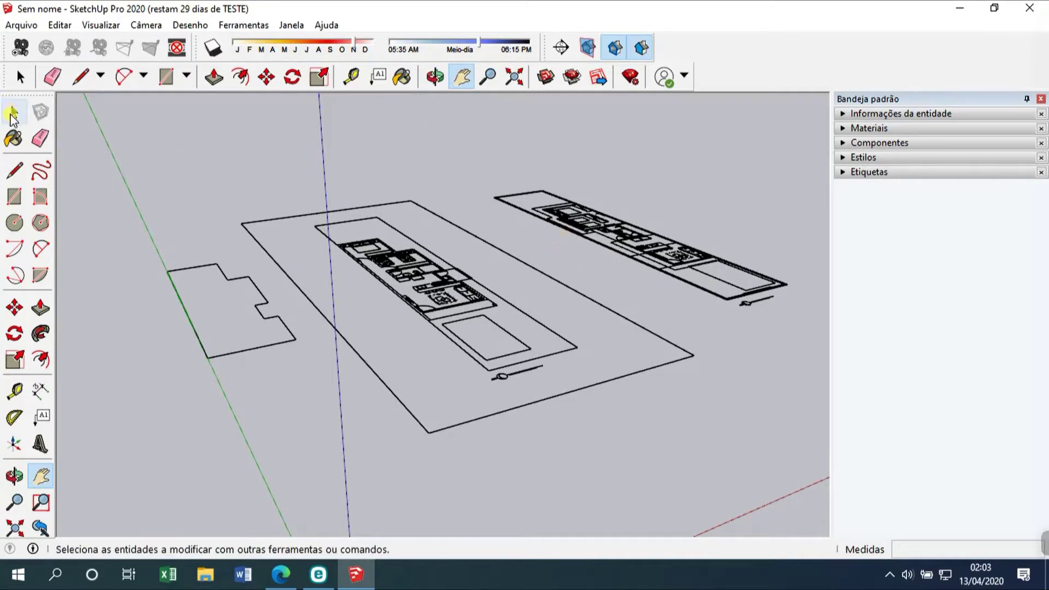
click(385, 260)
click(566, 279)
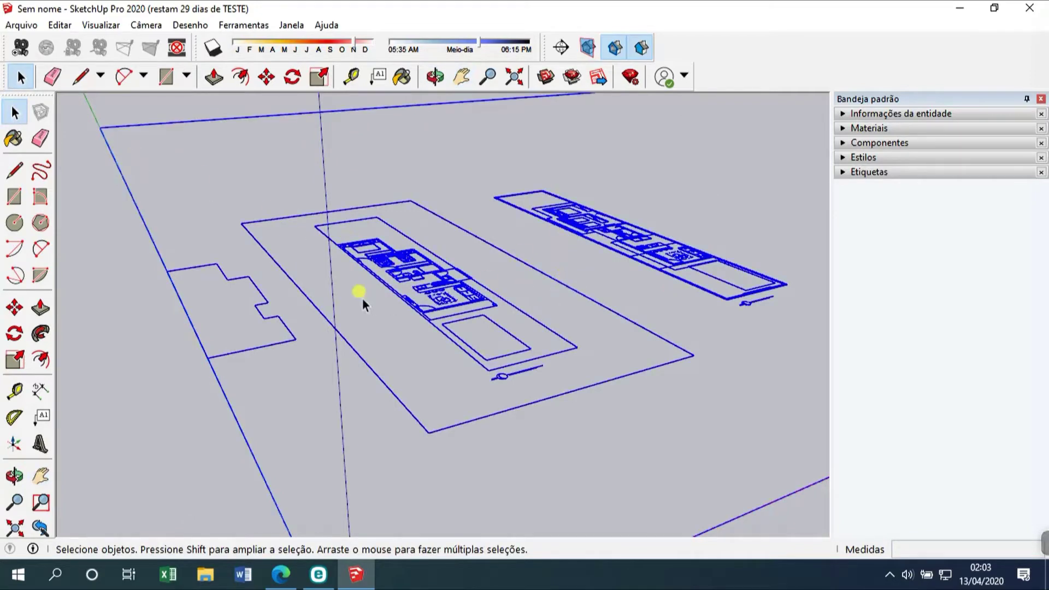
Examine the full extent of the selected drawing component around the floor plans
scroll(269, 274, down, 3)
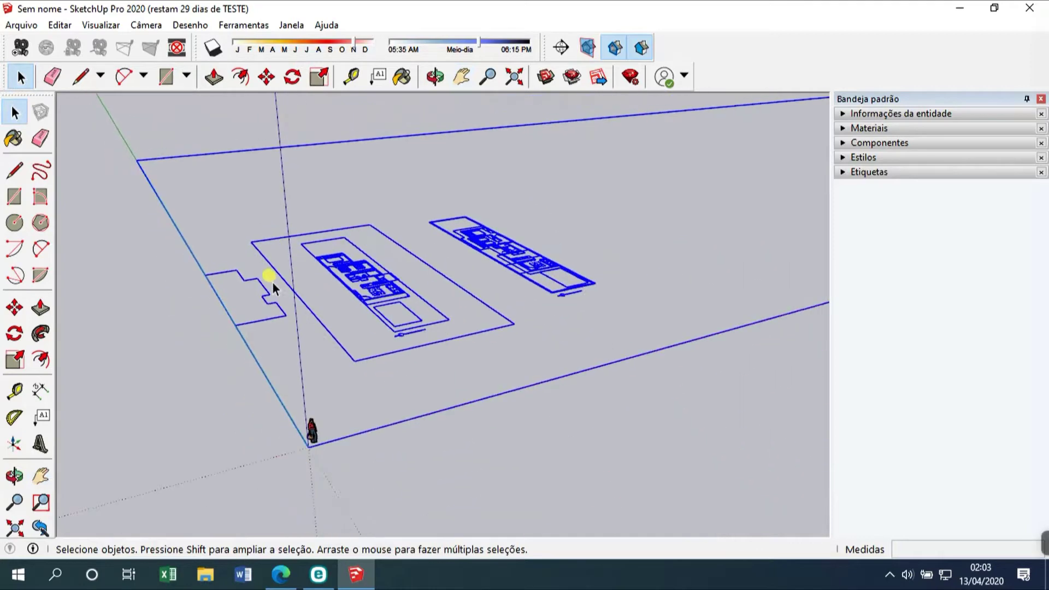
middle_drag(590, 297, 621, 330)
scroll(596, 344, down, 3)
scroll(322, 349, down, 3)
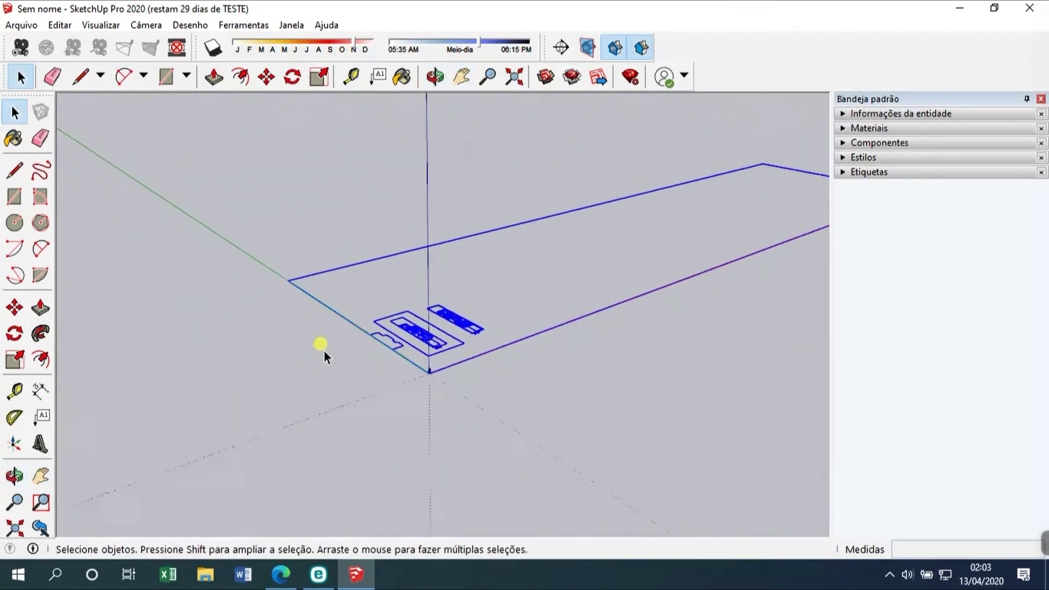
scroll(383, 339, up, 4)
scroll(385, 336, up, 5)
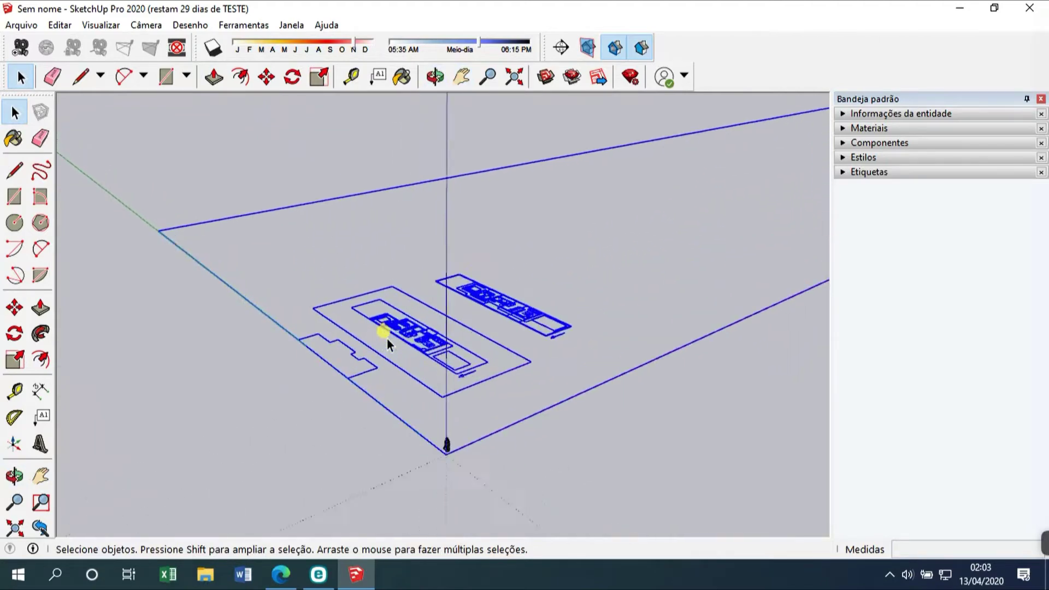
scroll(436, 320, down, 2)
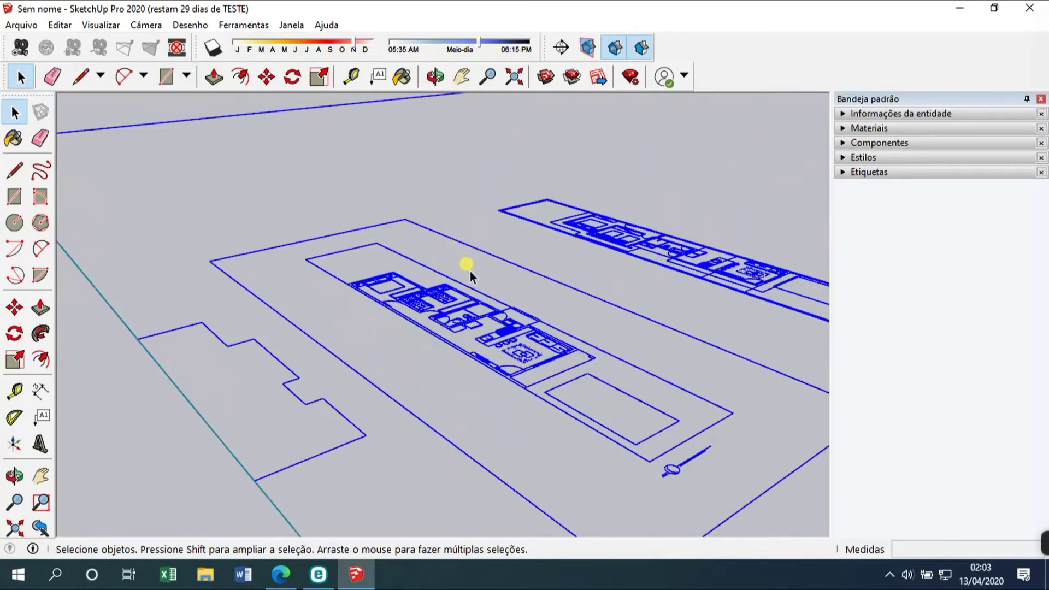
scroll(363, 234, down, 6)
middle_drag(571, 304, 488, 321)
scroll(488, 321, up, 6)
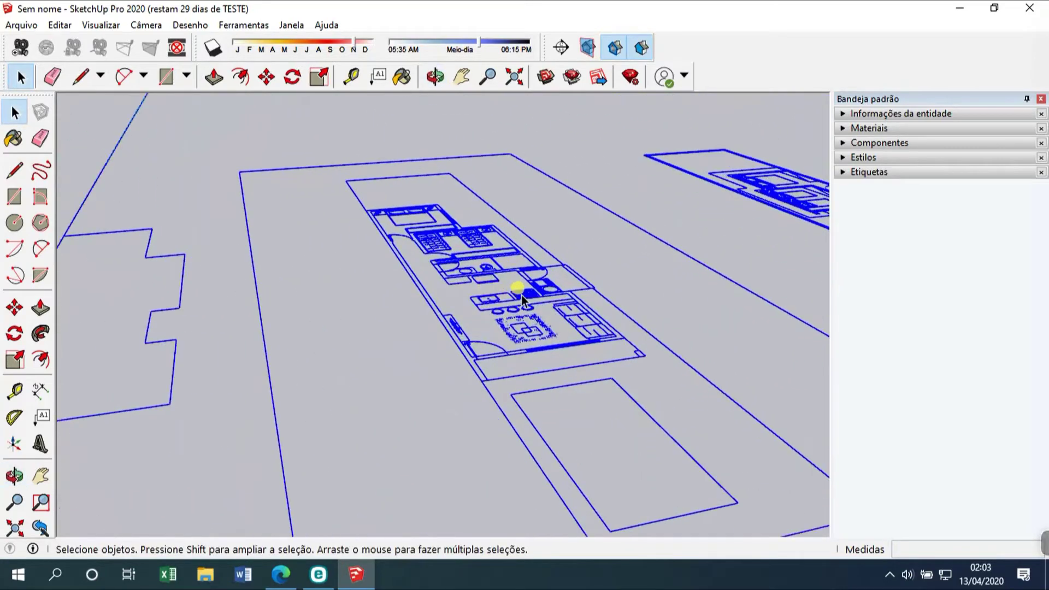
Explode the selected drawing component so its plans and outlines become separate entities
right_click(521, 295)
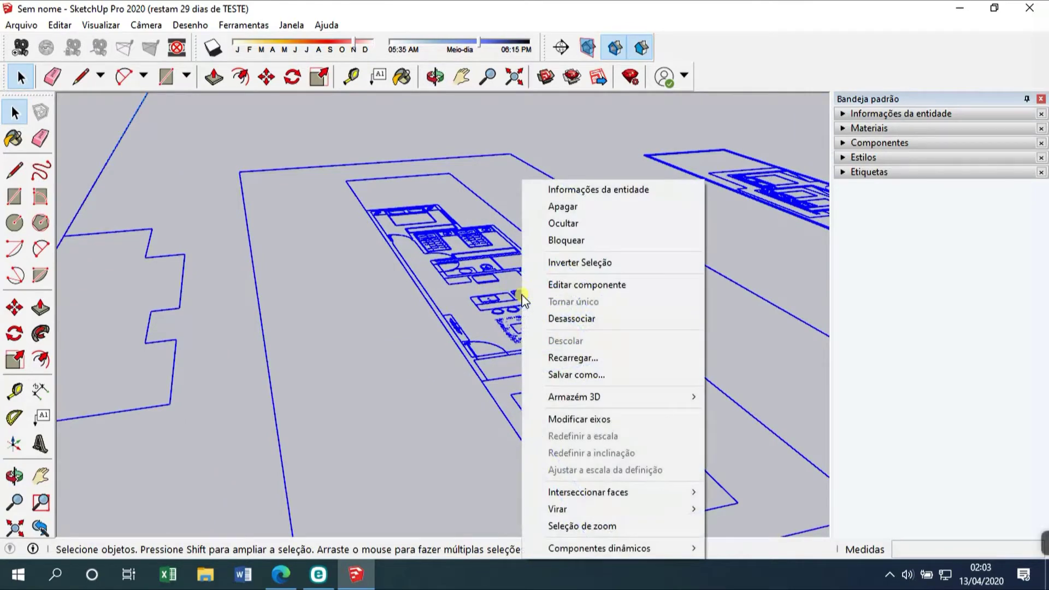
click(553, 319)
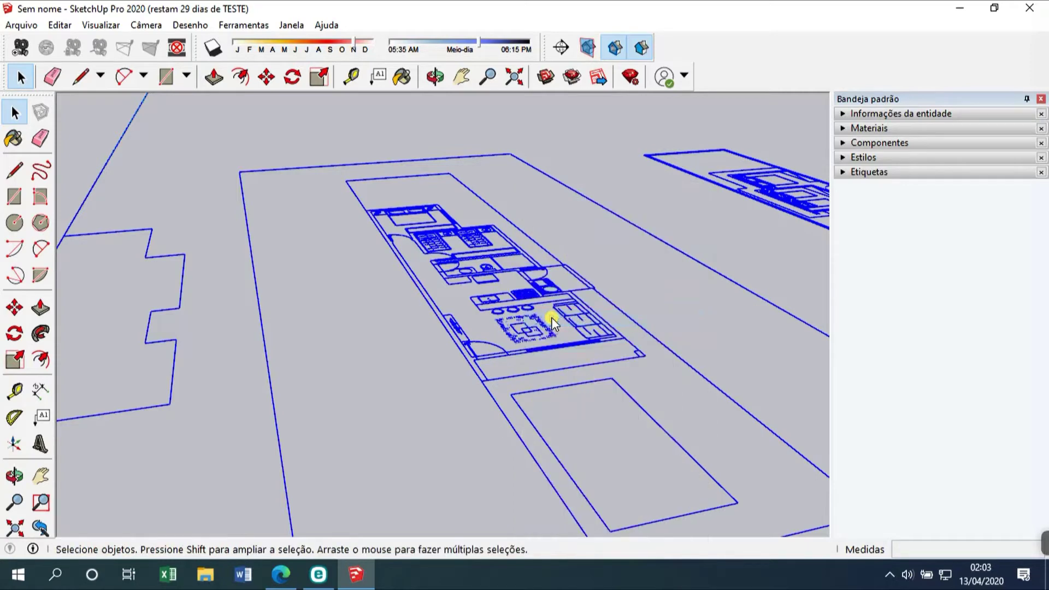
scroll(554, 322, down, 8)
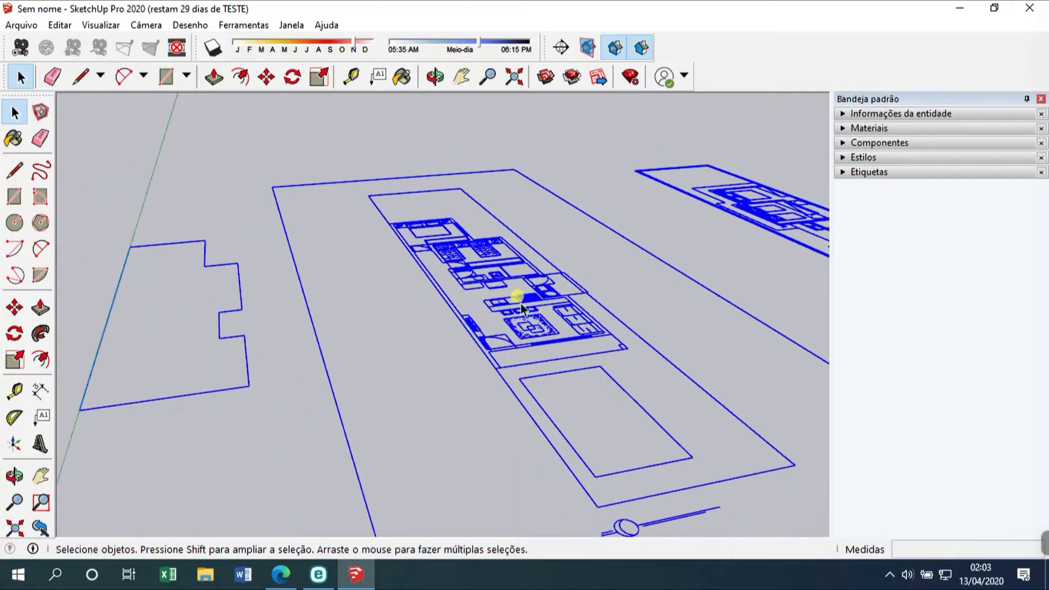
middle_drag(469, 304, 536, 337)
scroll(496, 332, up, 2)
scroll(558, 319, up, 1)
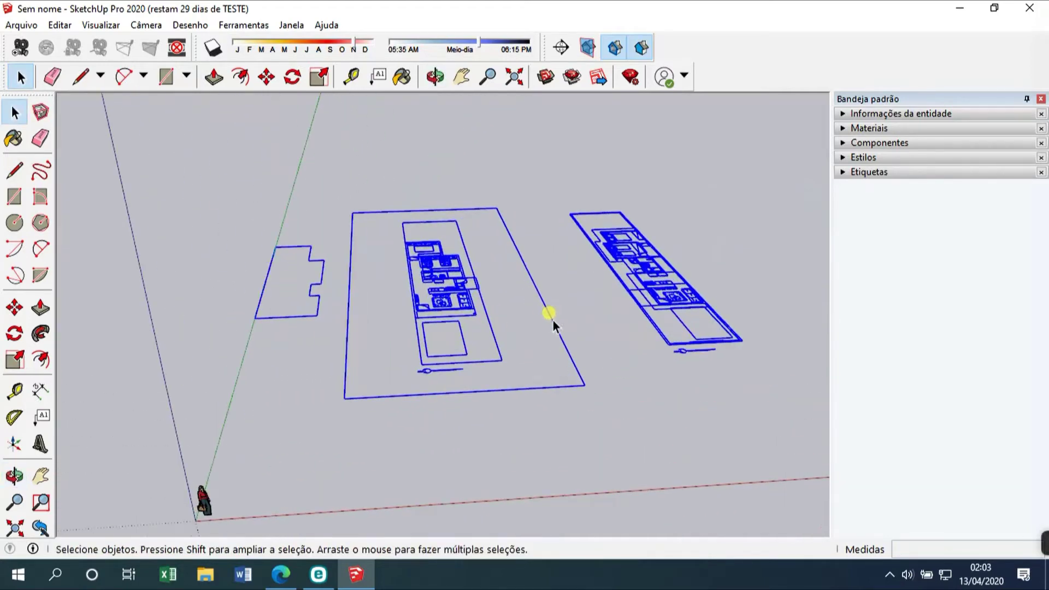
Select individual edges of the large outer frame to check that they are separate entities
click(553, 320)
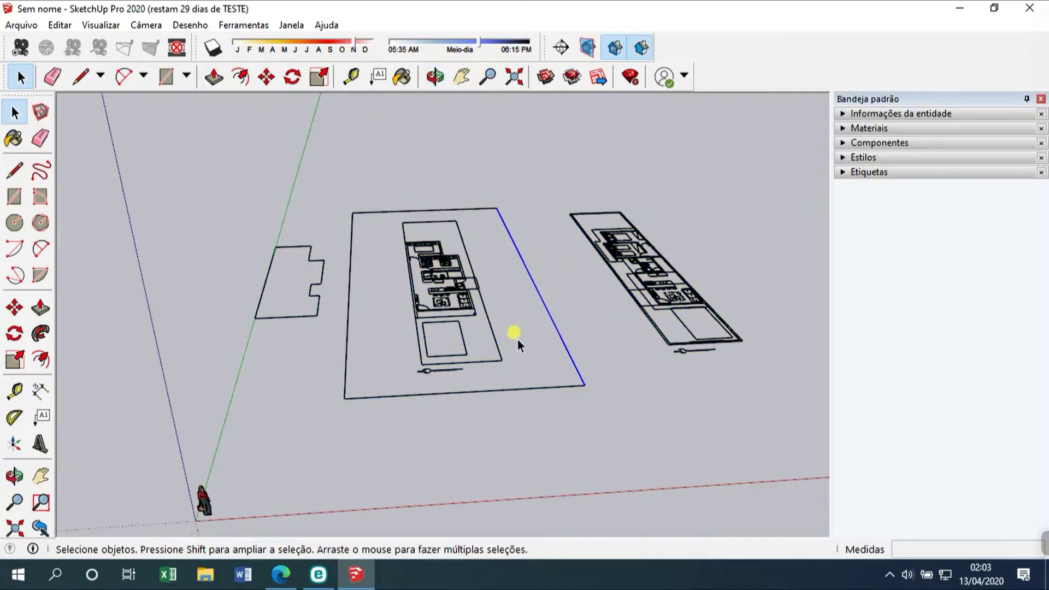
click(345, 382)
click(369, 211)
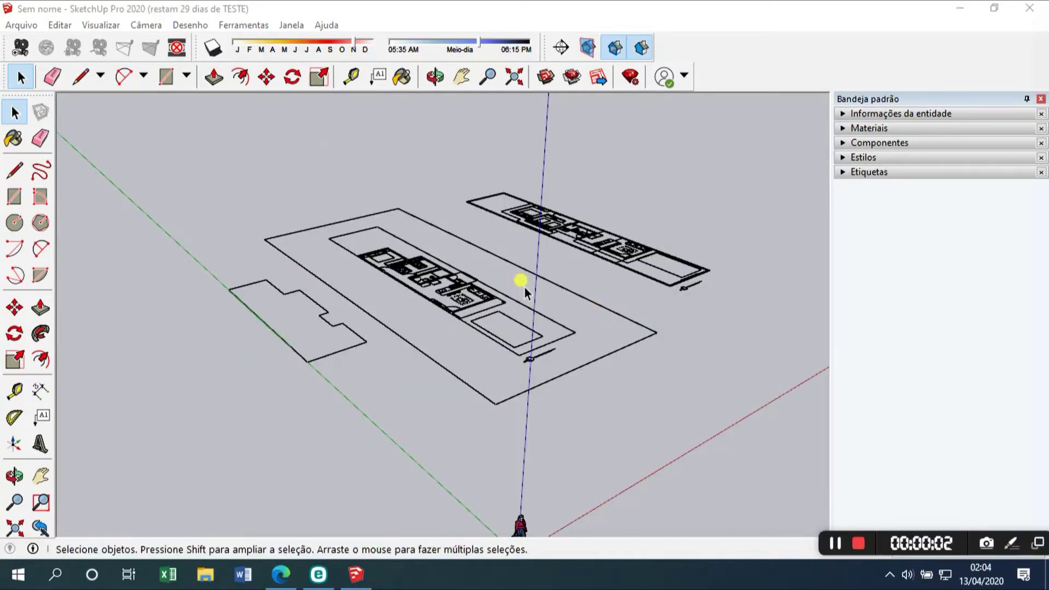
Select the living room's rug, sofa, stools, TV and TV cabinet individually to check how each is grouped
scroll(524, 286, up, 3)
middle_drag(565, 352, 327, 363)
scroll(326, 364, up, 5)
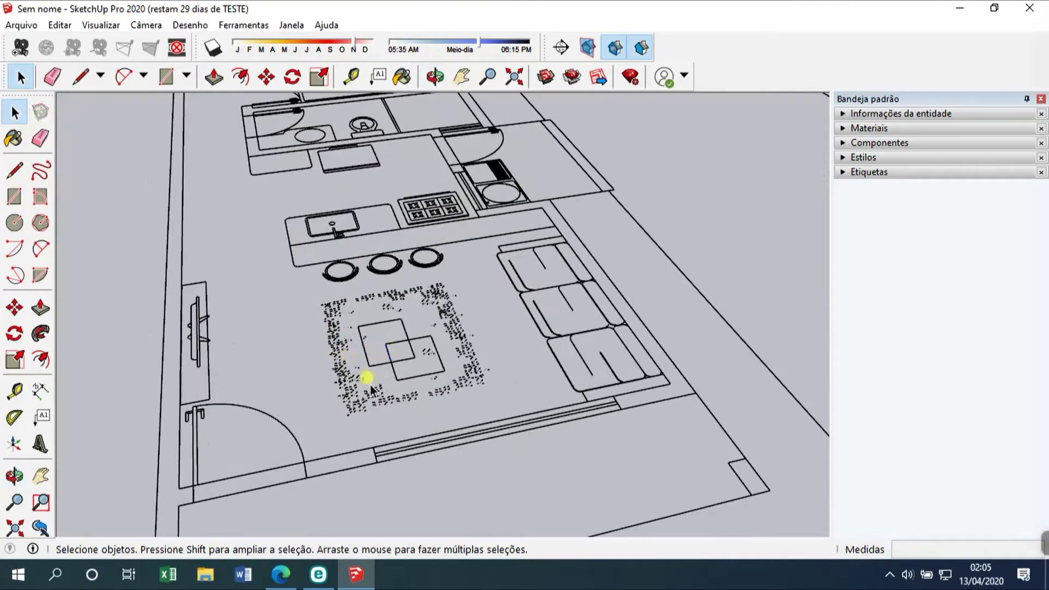
click(365, 397)
click(528, 333)
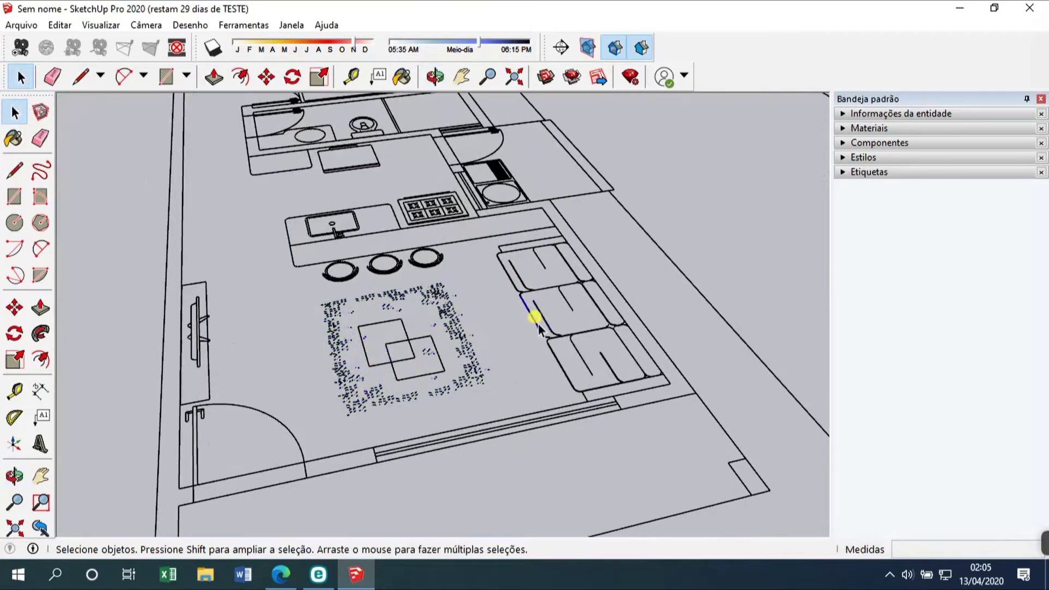
click(435, 267)
click(385, 264)
click(340, 270)
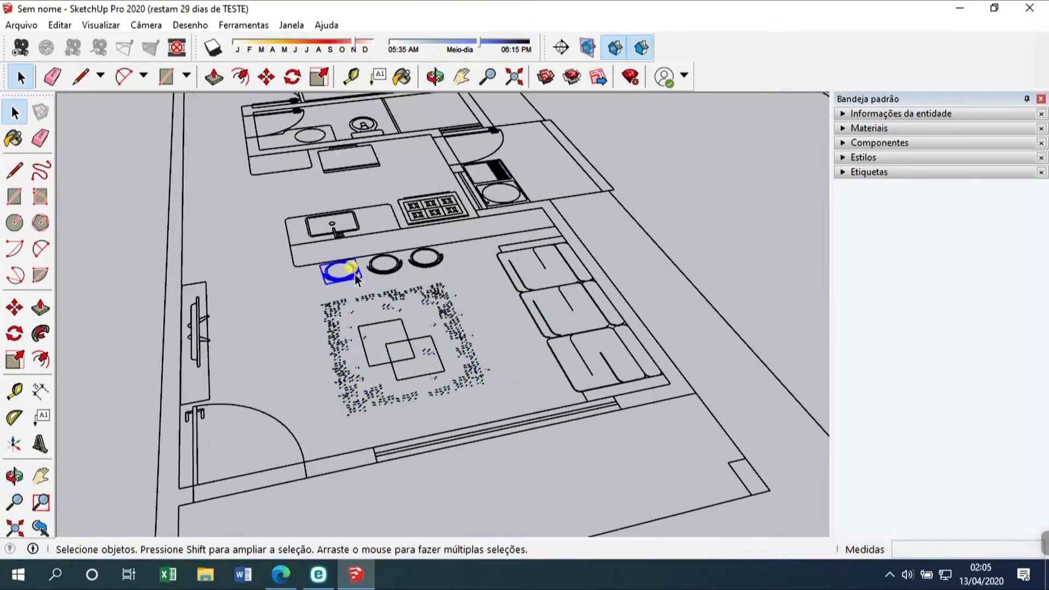
click(196, 349)
click(197, 348)
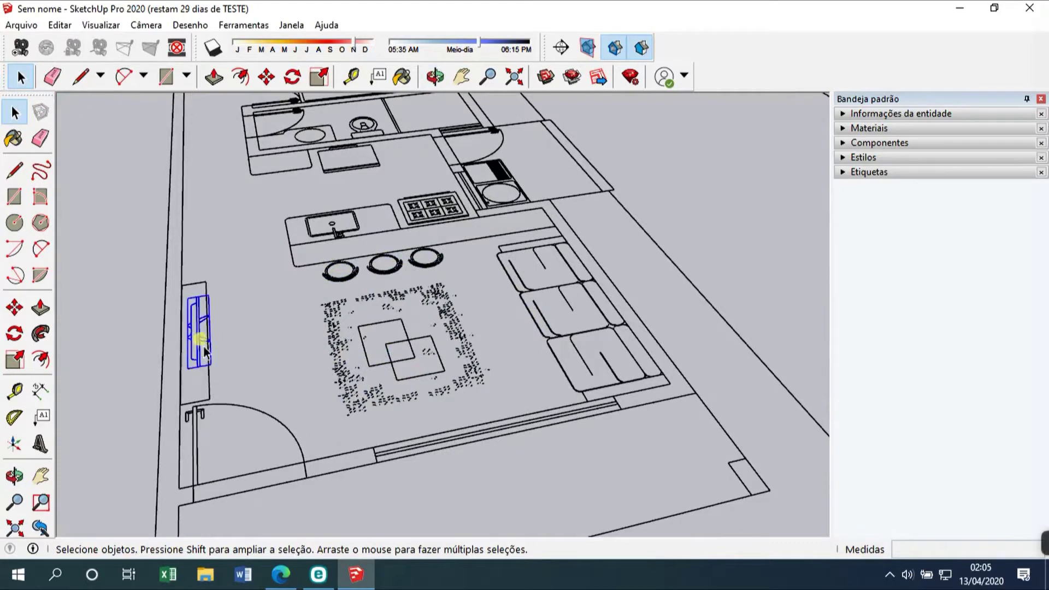
click(205, 289)
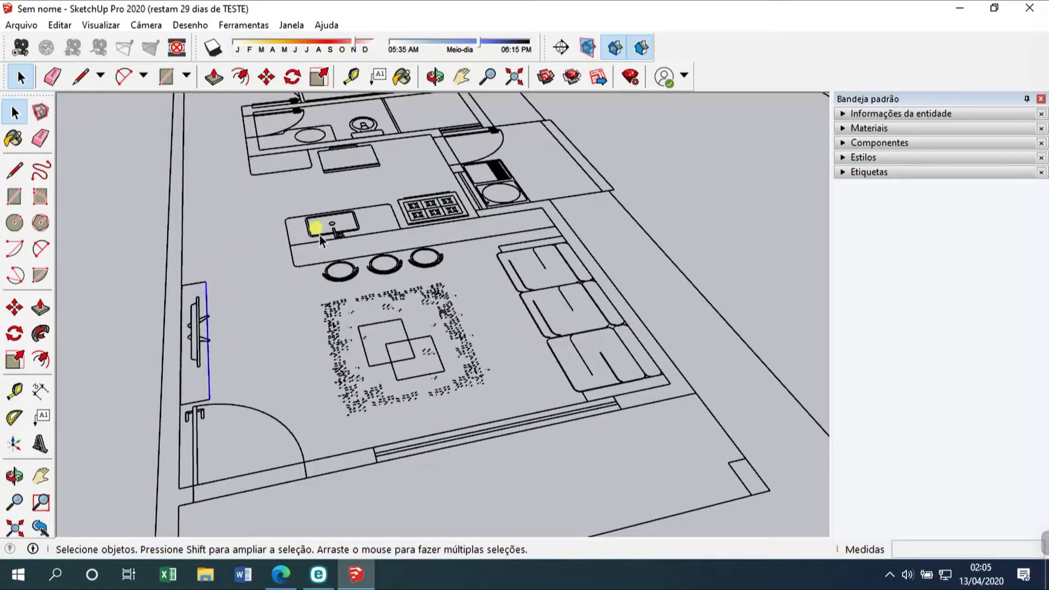
click(440, 314)
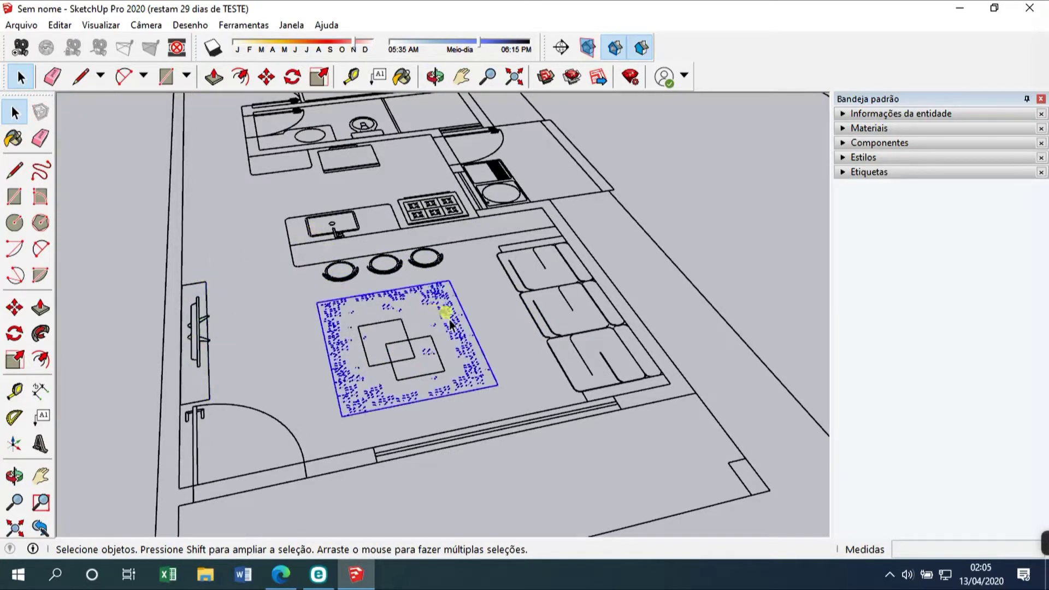
Examine the furnished living and kitchen area and the overall arrangement of the plans
scroll(469, 347, down, 2)
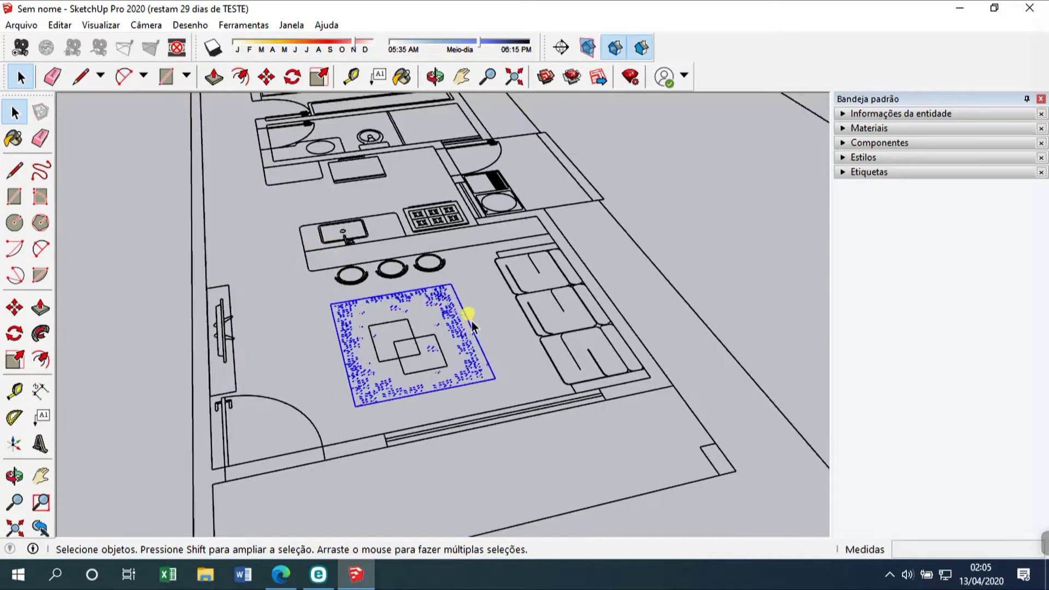
middle_drag(556, 355, 535, 369)
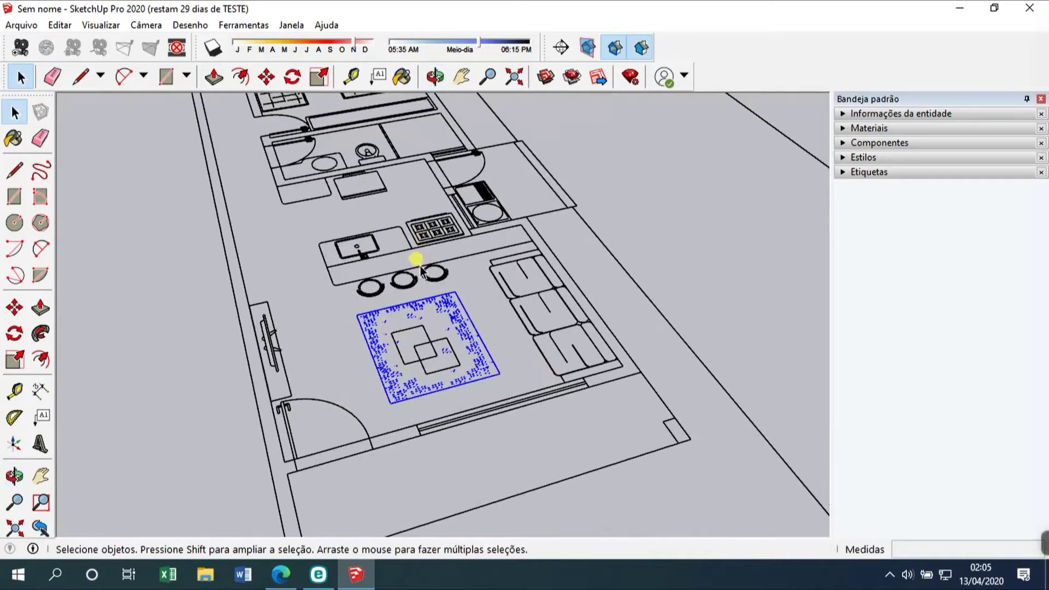
mouse_move(529, 323)
middle_down()
mouse_move(501, 327)
mouse_move(542, 317)
middle_up()
scroll(541, 317, up, 3)
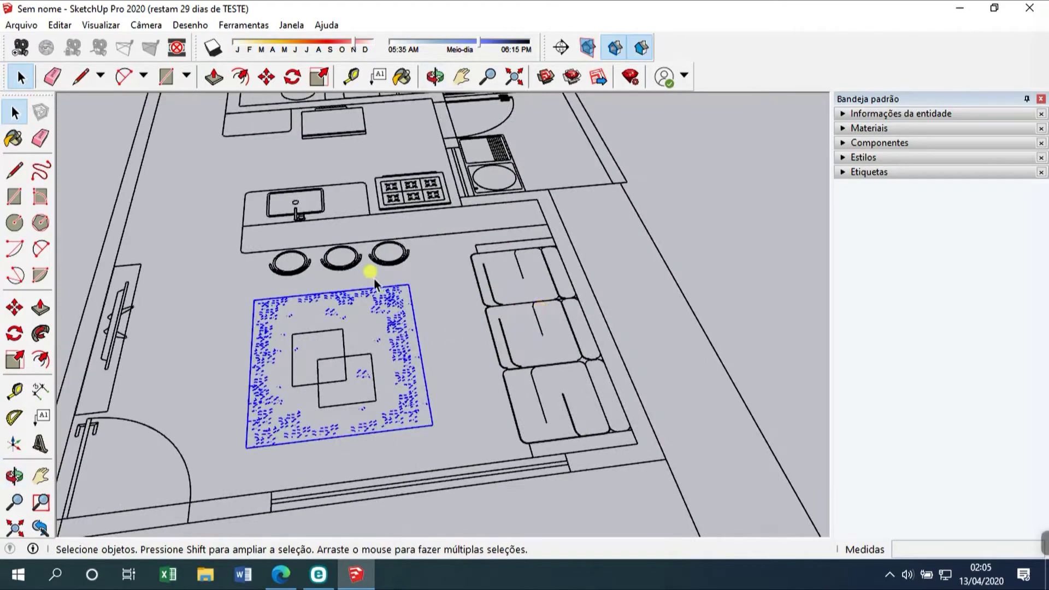
scroll(441, 277, down, 5)
middle_drag(464, 295, 489, 323)
scroll(434, 251, up, 3)
scroll(444, 277, down, 3)
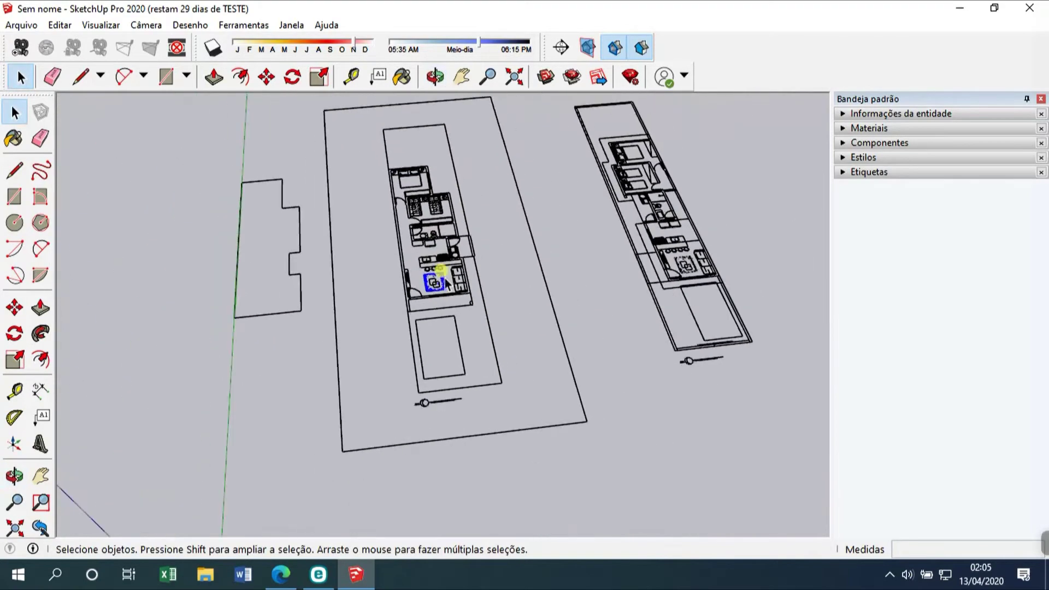
middle_drag(444, 278, 452, 338)
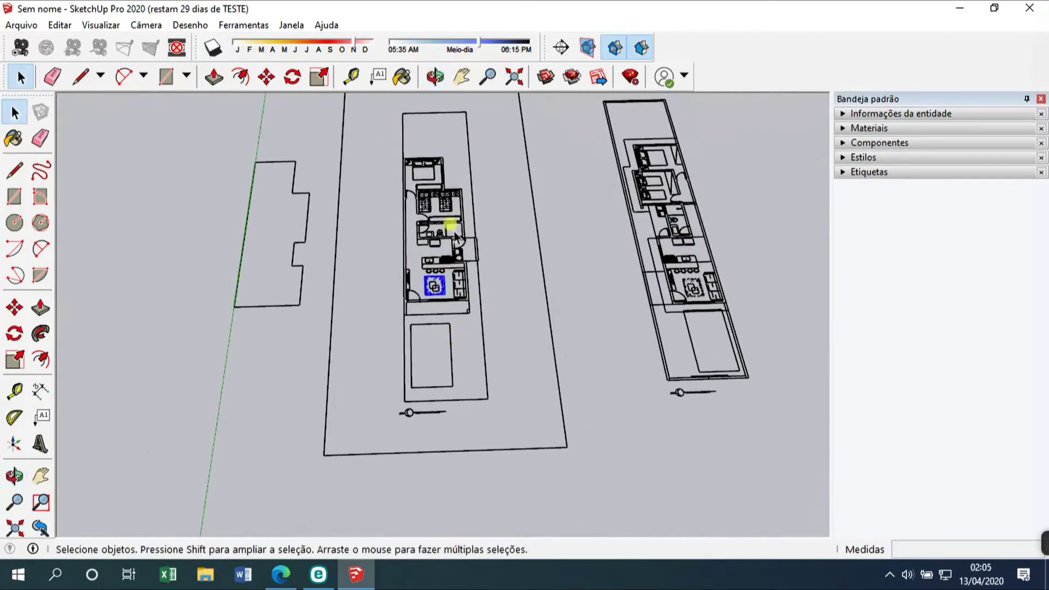
Select the whole furnished floor plan inside the large frame, including its arrow symbol, without selecting the frame
click(502, 333)
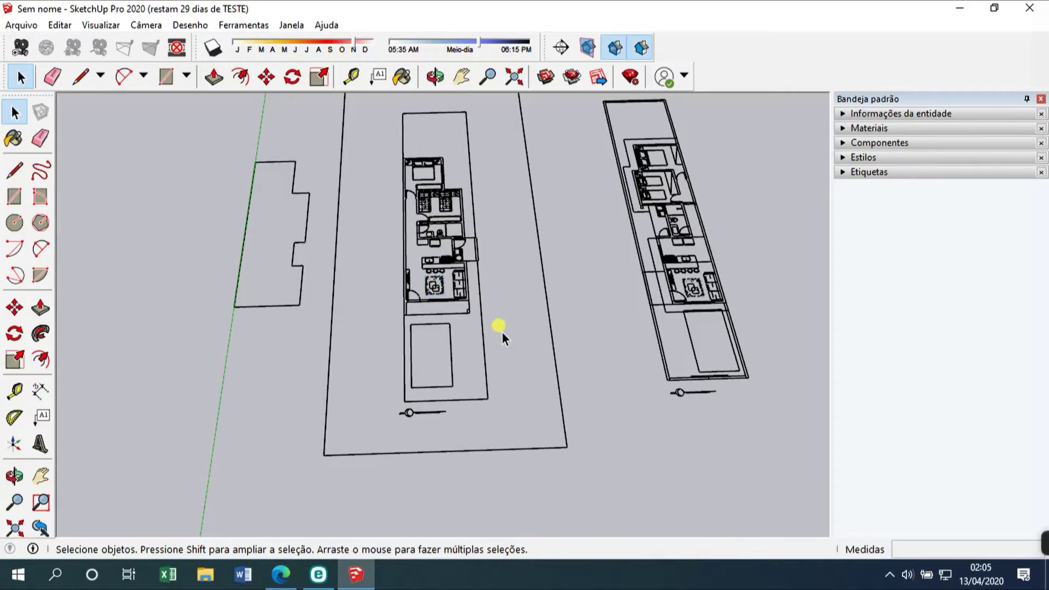
middle_drag(499, 353, 496, 264)
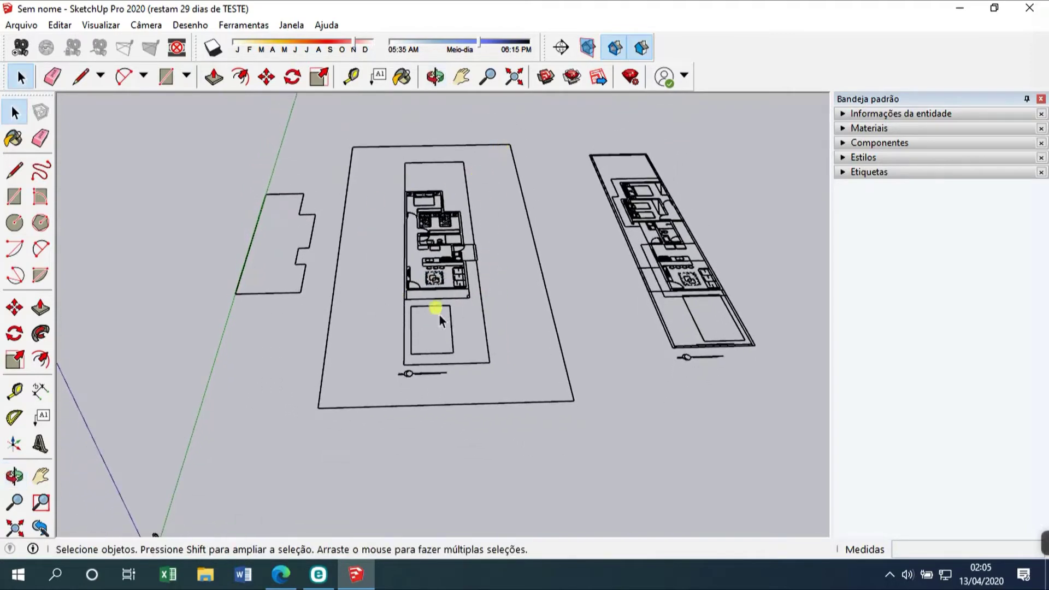
drag(497, 154, 383, 385)
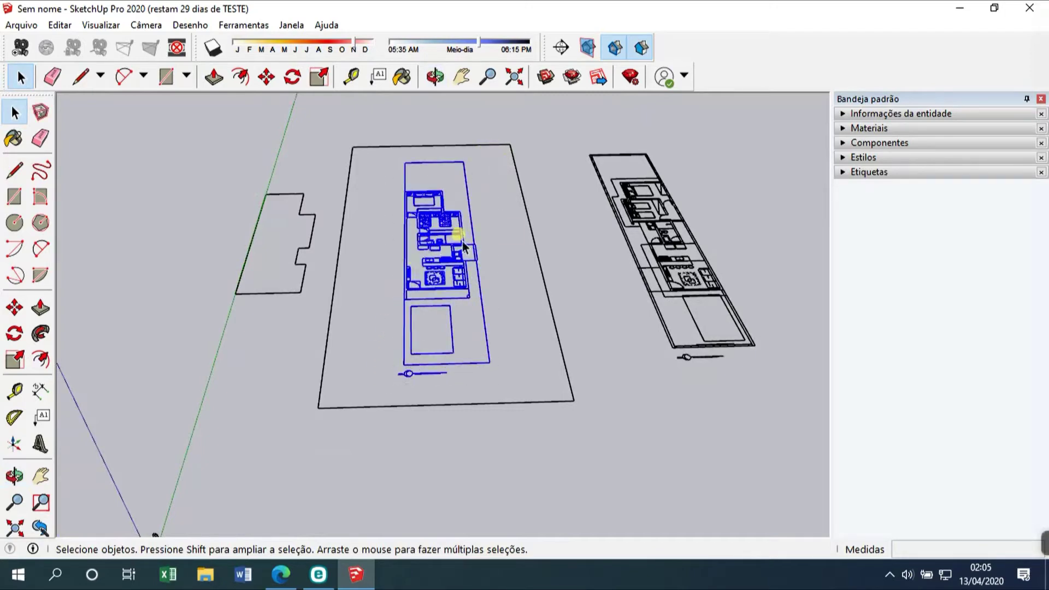
drag(489, 153, 382, 384)
drag(502, 152, 371, 389)
click(502, 215)
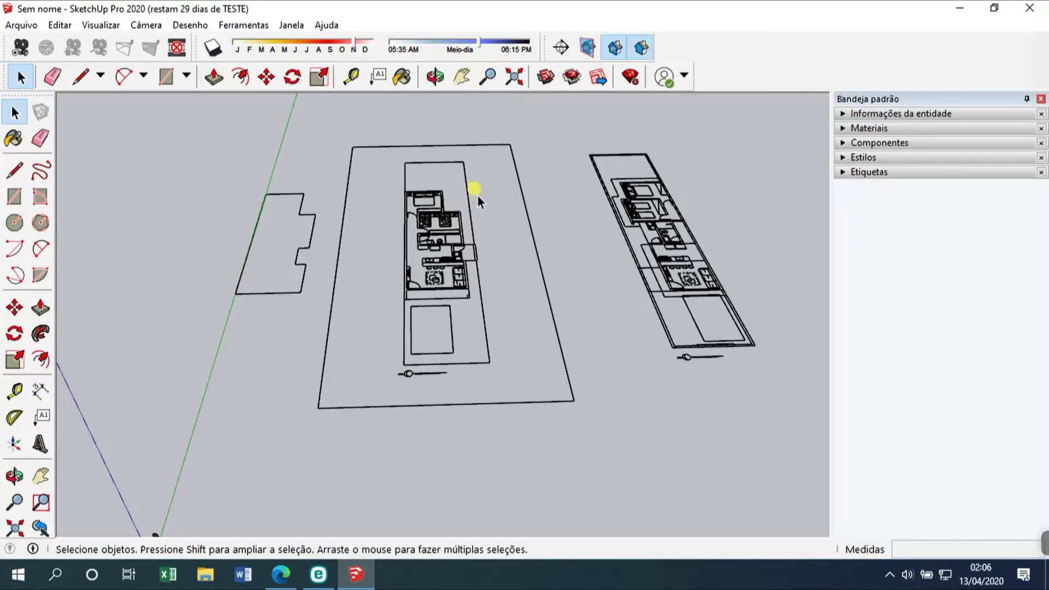
drag(494, 155, 387, 380)
drag(388, 381, 387, 385)
middle_drag(389, 367, 380, 313)
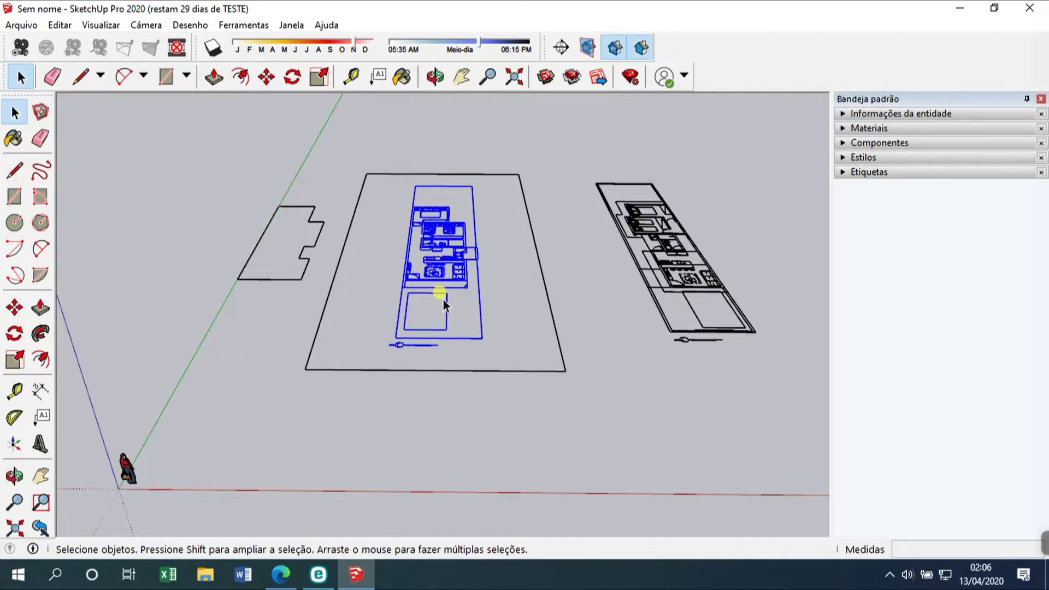
Copy the selected floor plan and paste the duplicate beyond the small stepped outline, across the green axis
key(m)
key(ctrl+v)
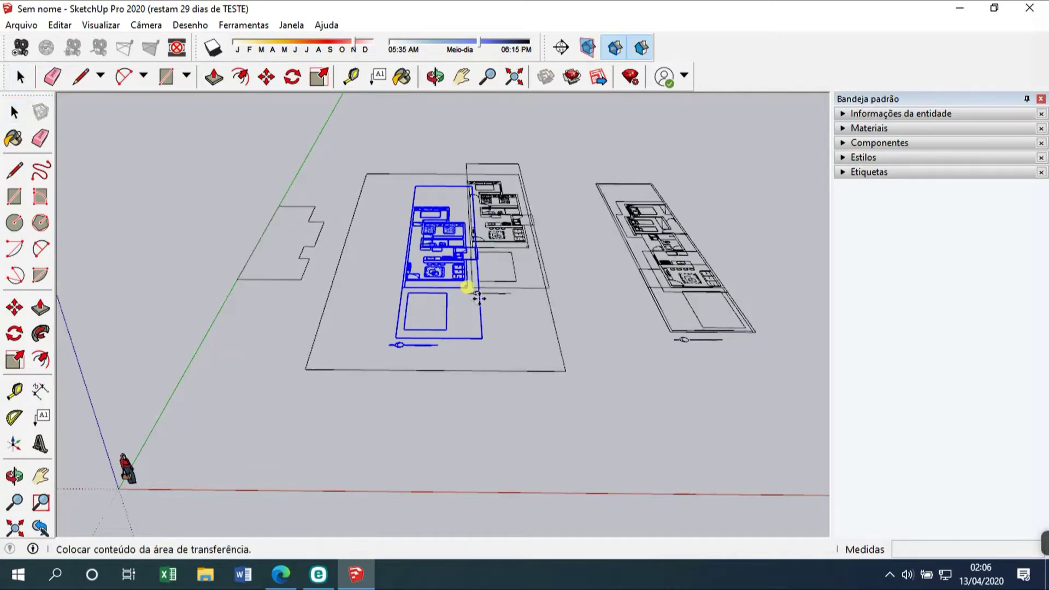
scroll(555, 333, up, 2)
scroll(552, 339, down, 2)
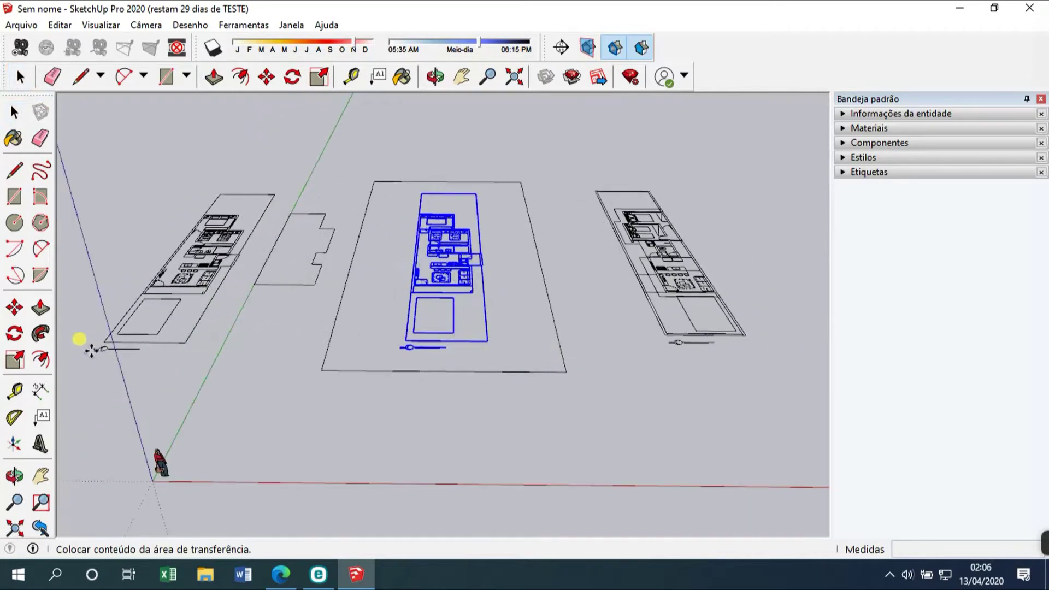
click(110, 348)
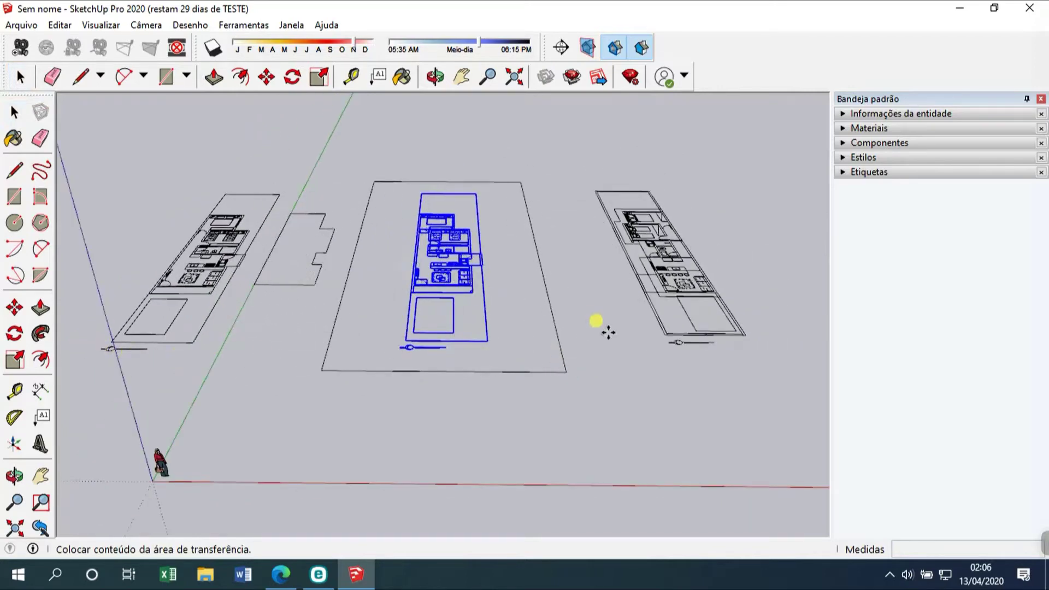
Move the pasted floor plan copy about 10 m so it lies beside the green axis near the origin
key(m)
scroll(547, 328, down, 2)
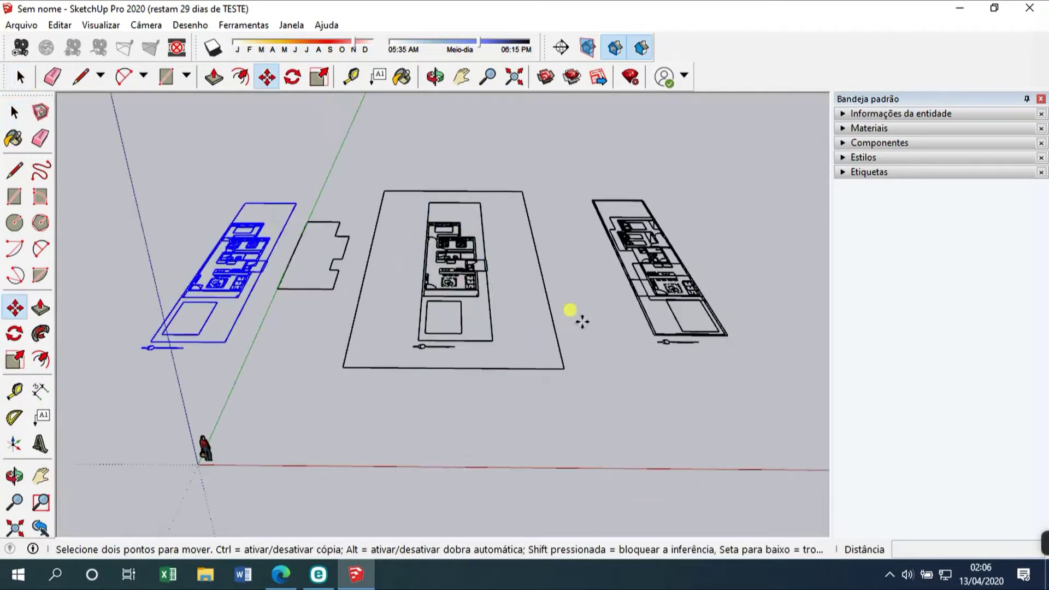
middle_drag(467, 350, 370, 355)
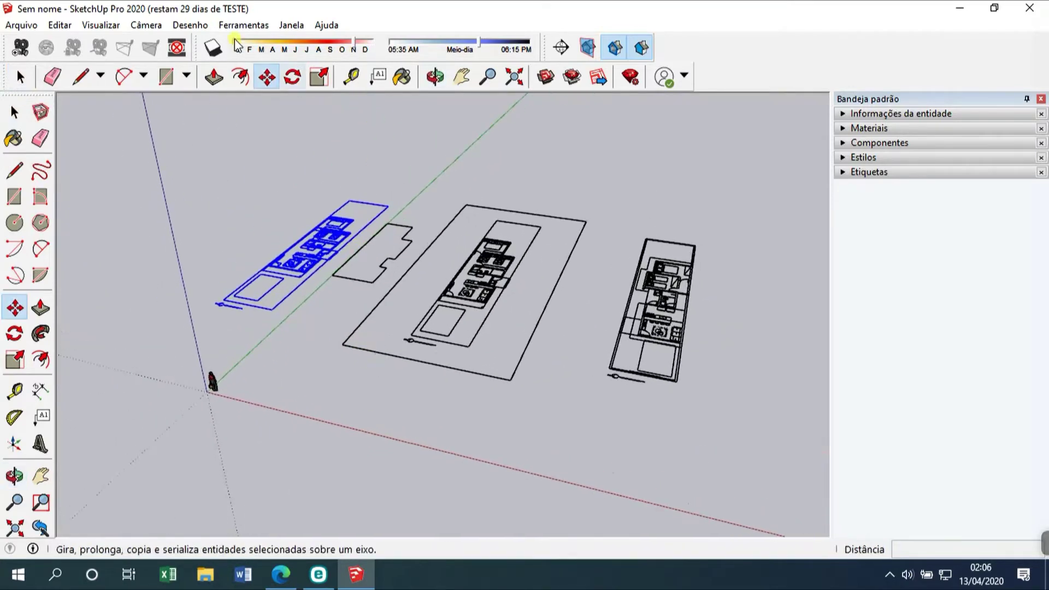
click(58, 26)
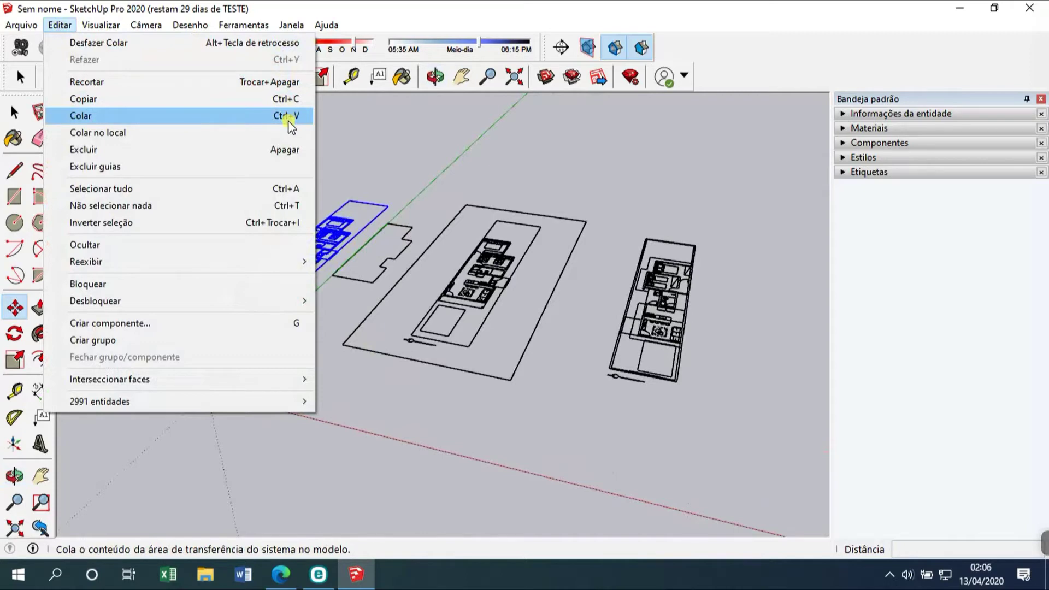
click(288, 121)
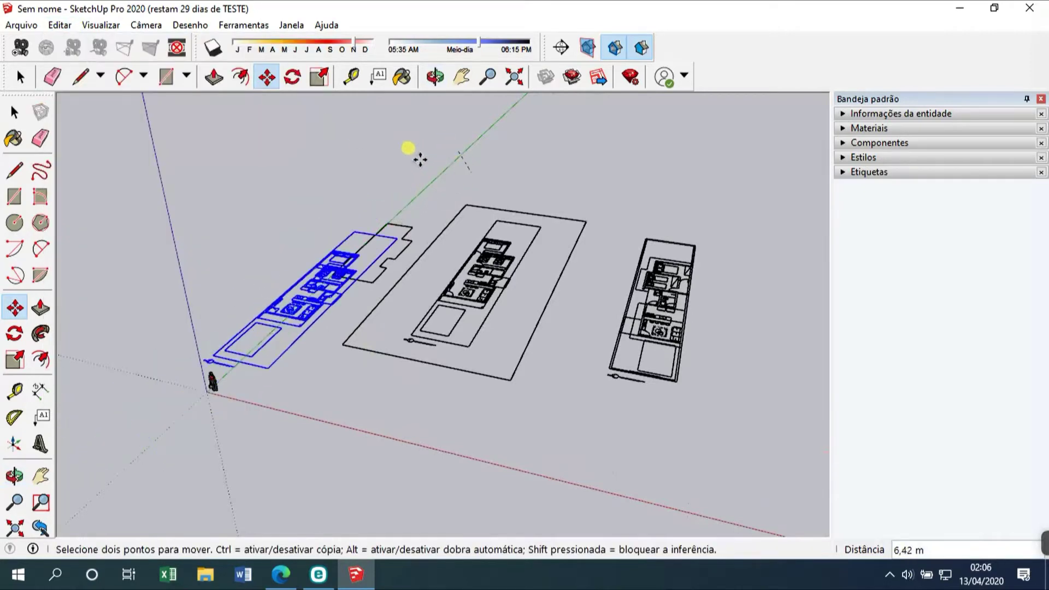
click(428, 170)
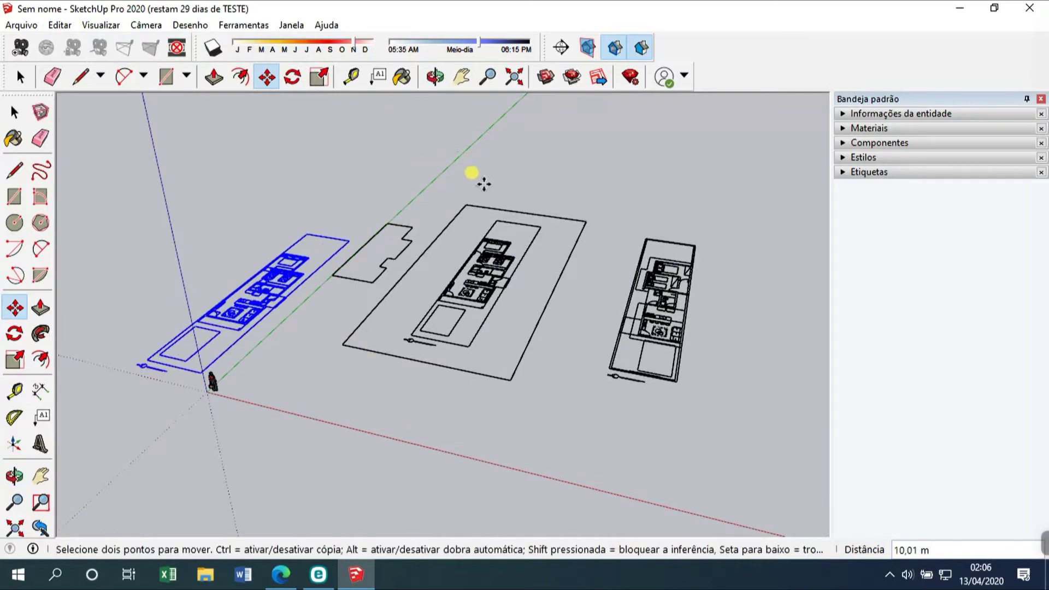
key(space)
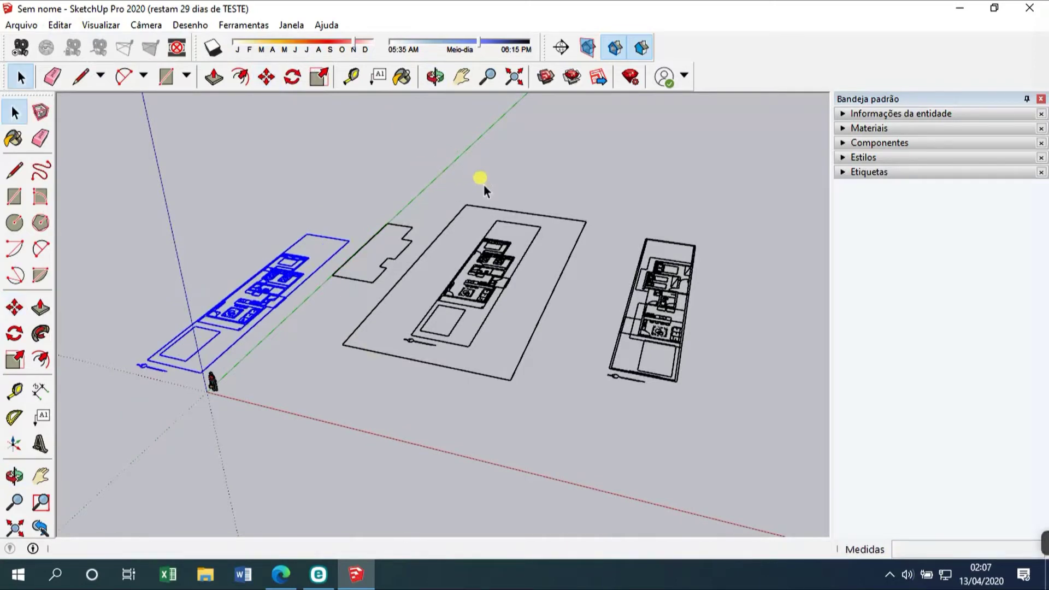
Examine the original furnished floor plan and its lot outline inside the large frame
middle_drag(422, 270, 462, 296)
scroll(459, 292, up, 3)
click(531, 310)
middle_drag(533, 309, 457, 306)
scroll(459, 290, up, 1)
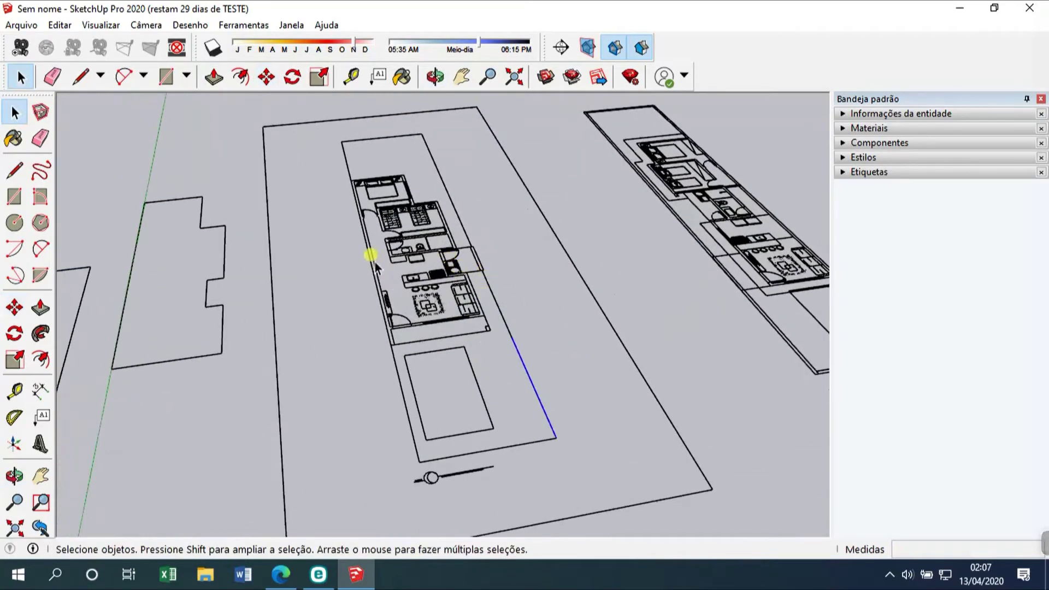
scroll(458, 295, up, 3)
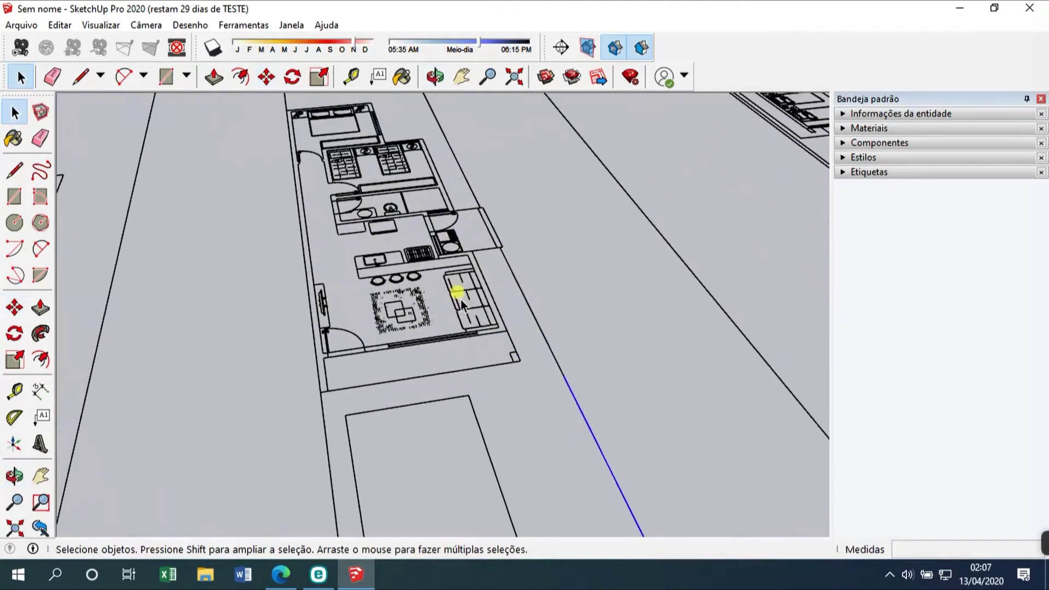
middle_drag(458, 295, 585, 259)
Delete the separate floor plan outside the large frame, on the side opposite the stepped outline, including its arrow symbol
scroll(374, 281, down, 5)
scroll(335, 259, down, 5)
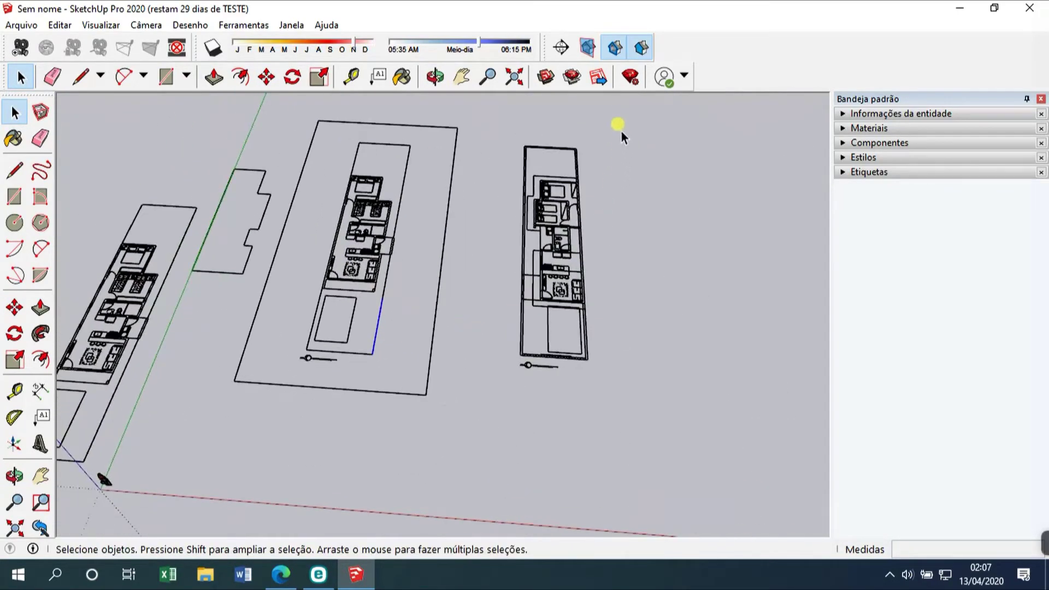
drag(500, 431, 499, 431)
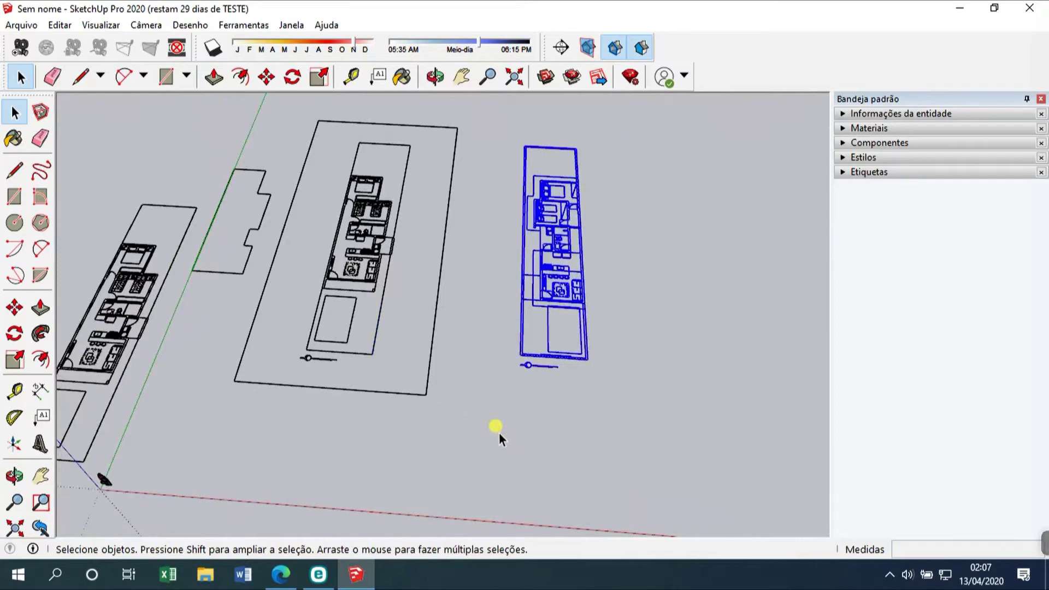
key(Delete)
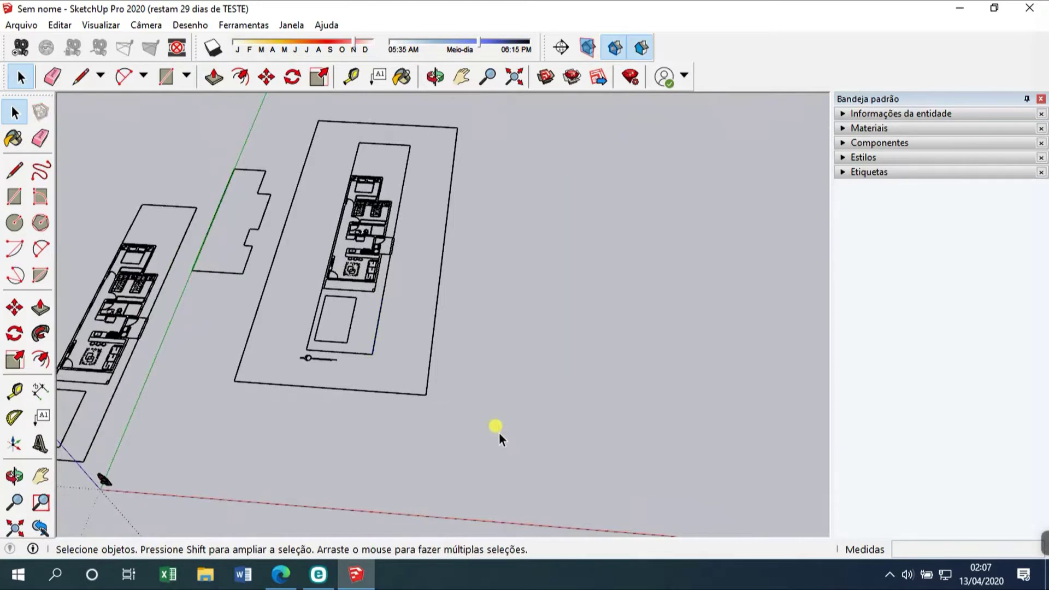
Delete the small stepped outline between the floor plan copy and the large frame
middle_drag(500, 432, 365, 299)
scroll(338, 290, up, 5)
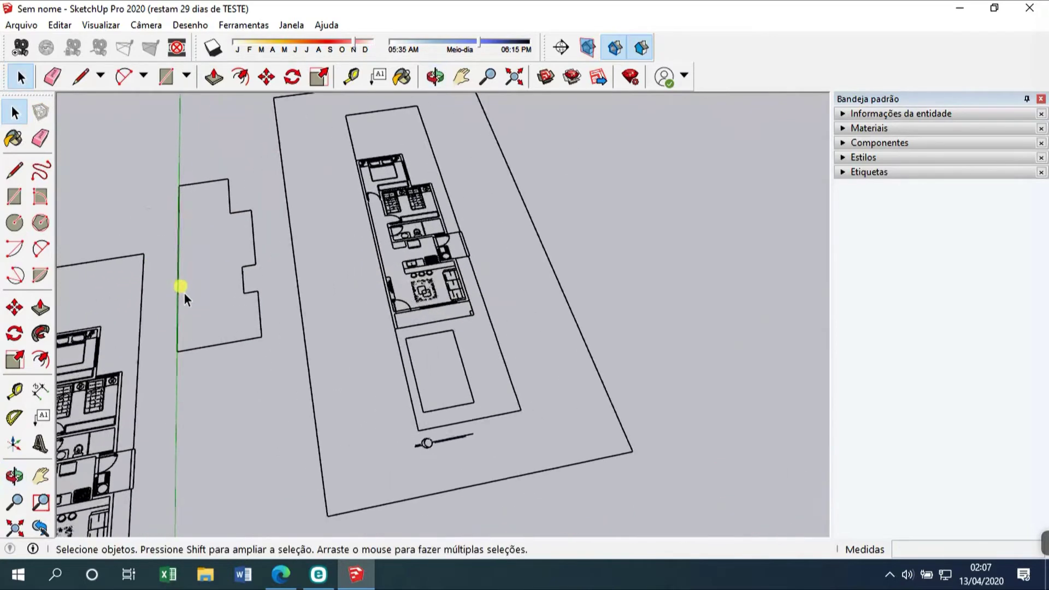
drag(284, 126, 162, 415)
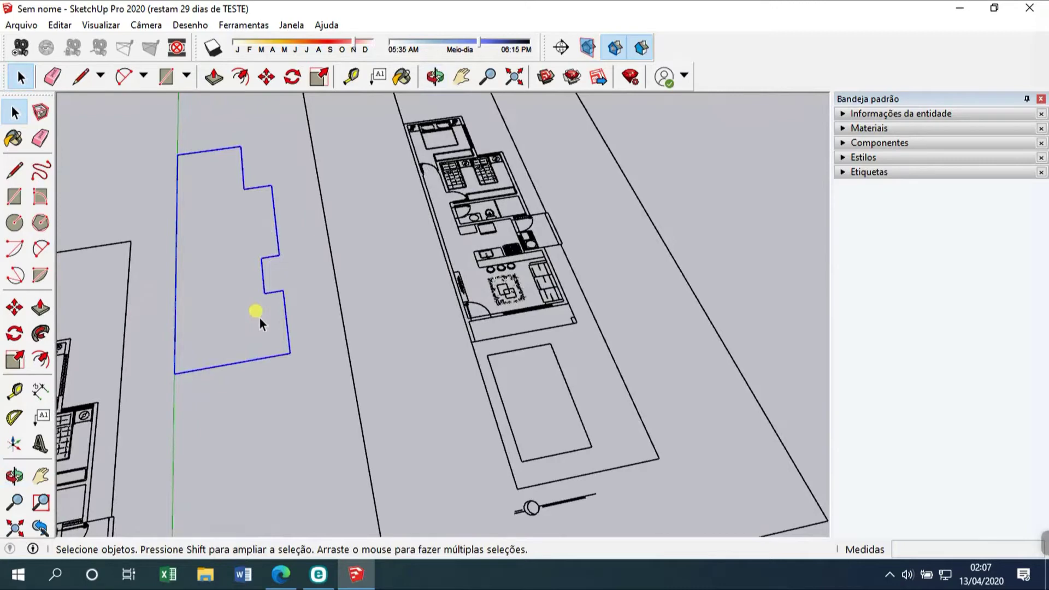
key(Delete)
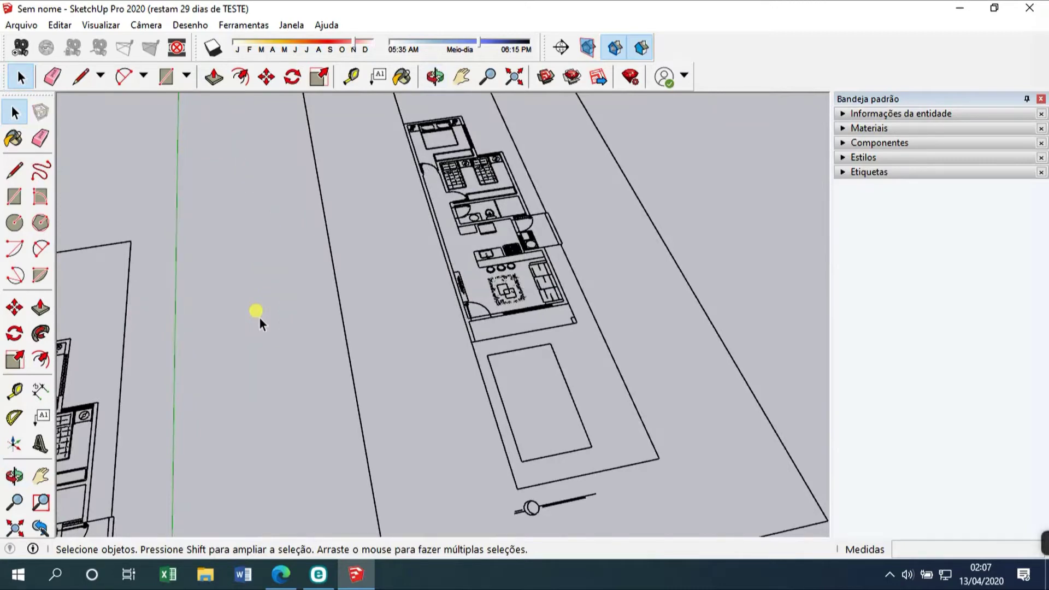
Examine the living room and kitchen furniture in the original floor plan inside the large frame
middle_drag(561, 383, 498, 339)
scroll(500, 305, up, 7)
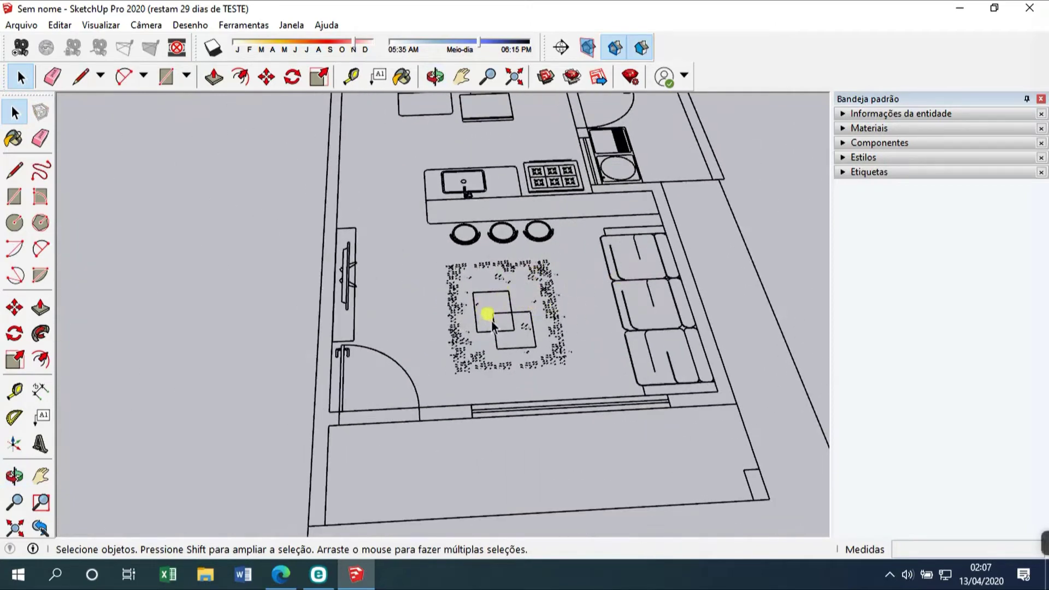
scroll(495, 310, down, 10)
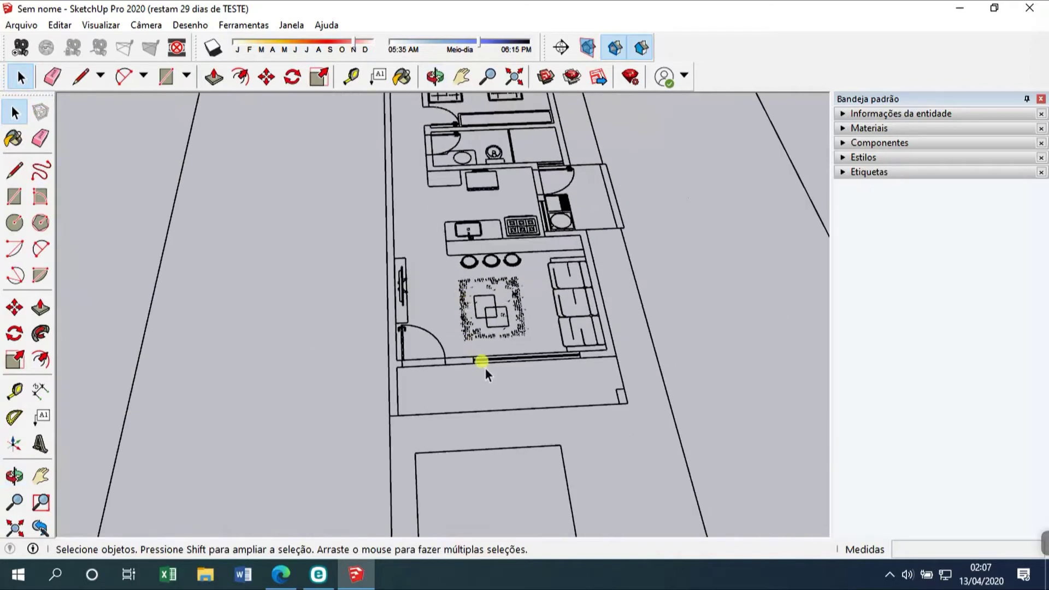
middle_drag(547, 350, 479, 257)
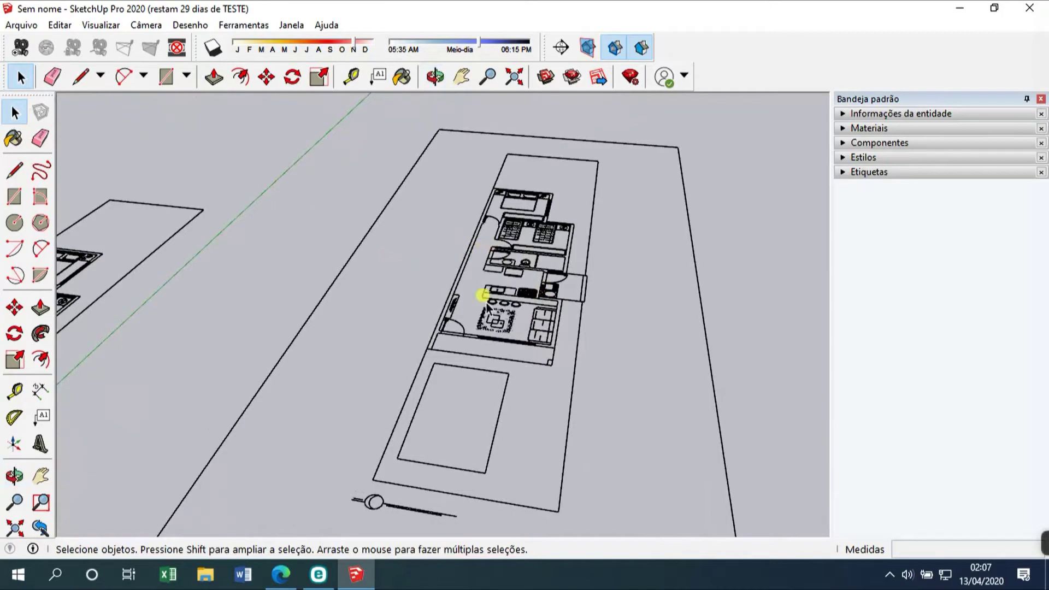
scroll(506, 303, up, 5)
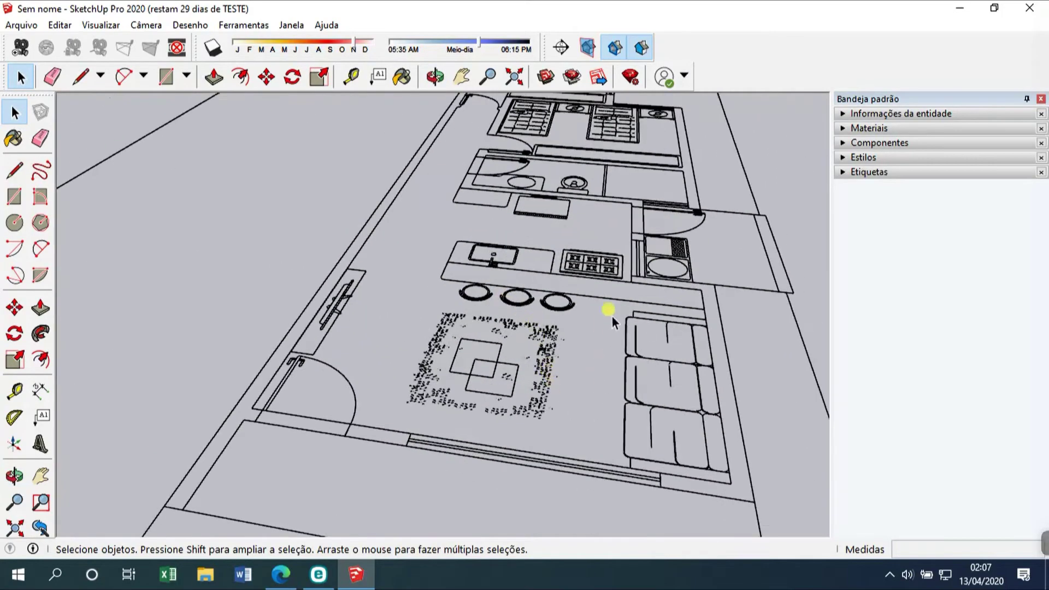
middle_drag(612, 317, 677, 379)
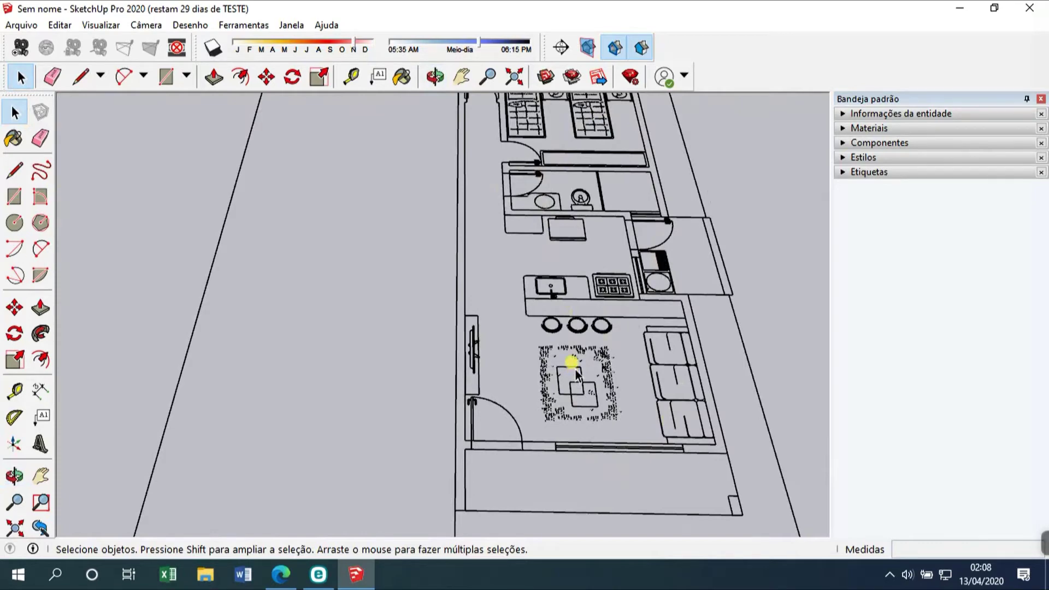
middle_drag(609, 369, 648, 230)
scroll(591, 403, up, 3)
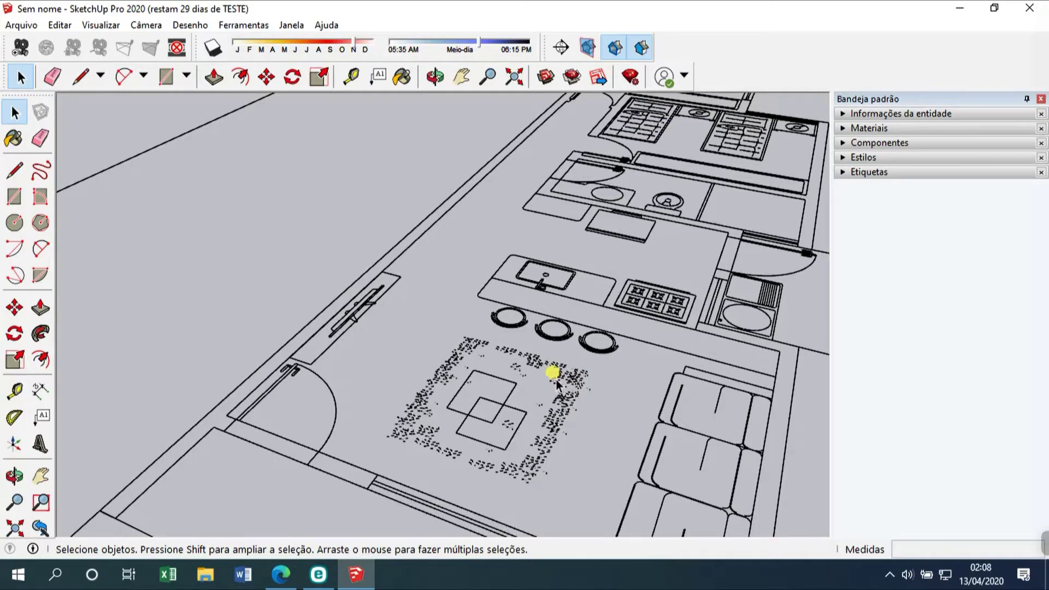
scroll(495, 322, down, 3)
middle_drag(495, 322, 688, 354)
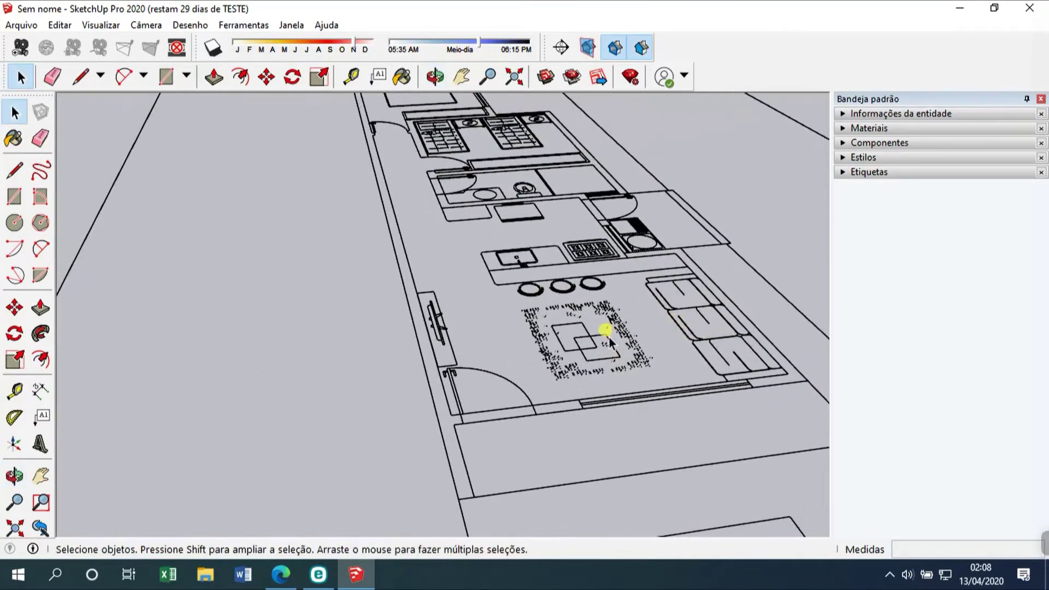
middle_drag(612, 339, 536, 413)
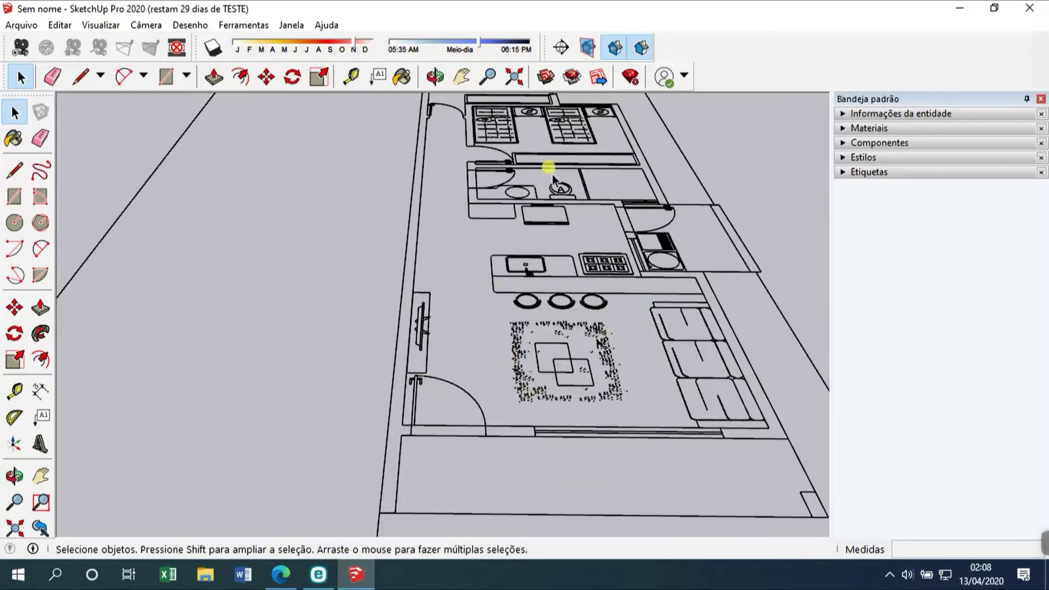
middle_drag(561, 447, 563, 347)
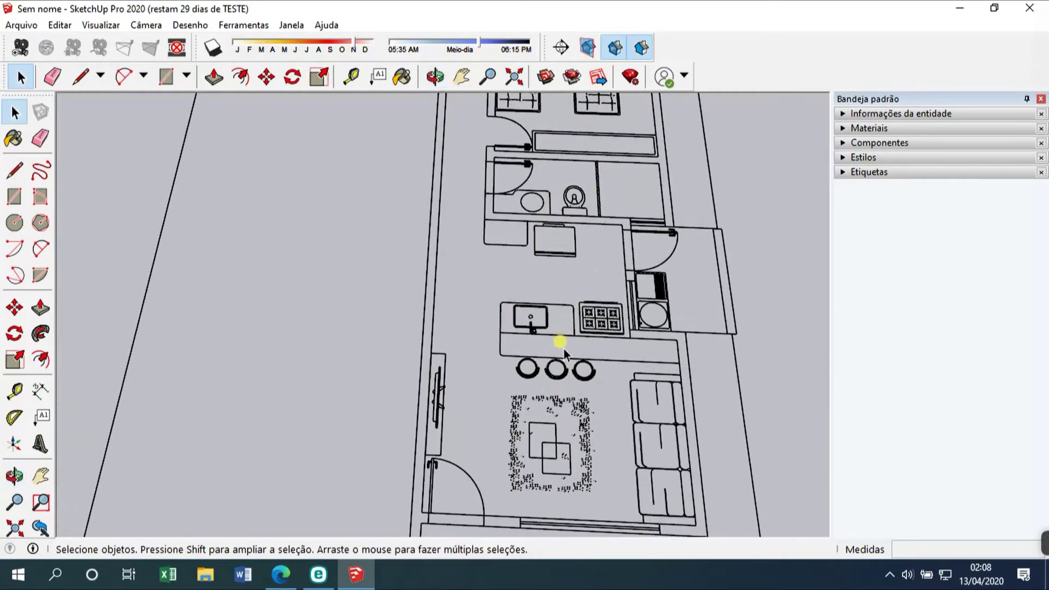
Examine the bedrooms, bathroom and overall layout of the furnished floor plan inside the large frame
scroll(597, 124, up, 5)
scroll(597, 158, down, 1)
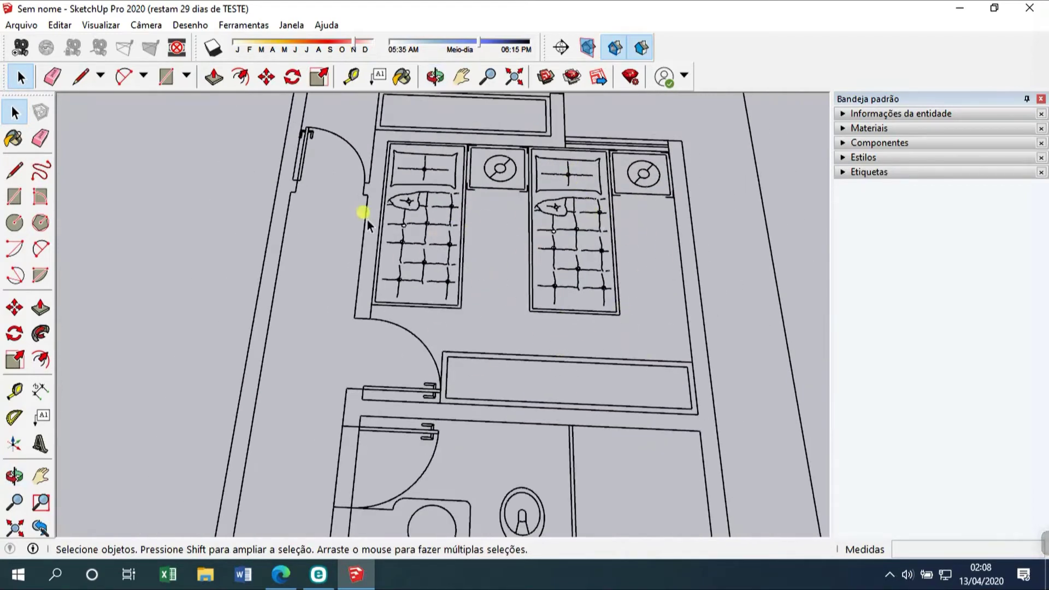
scroll(366, 219, down, 4)
scroll(640, 257, down, 3)
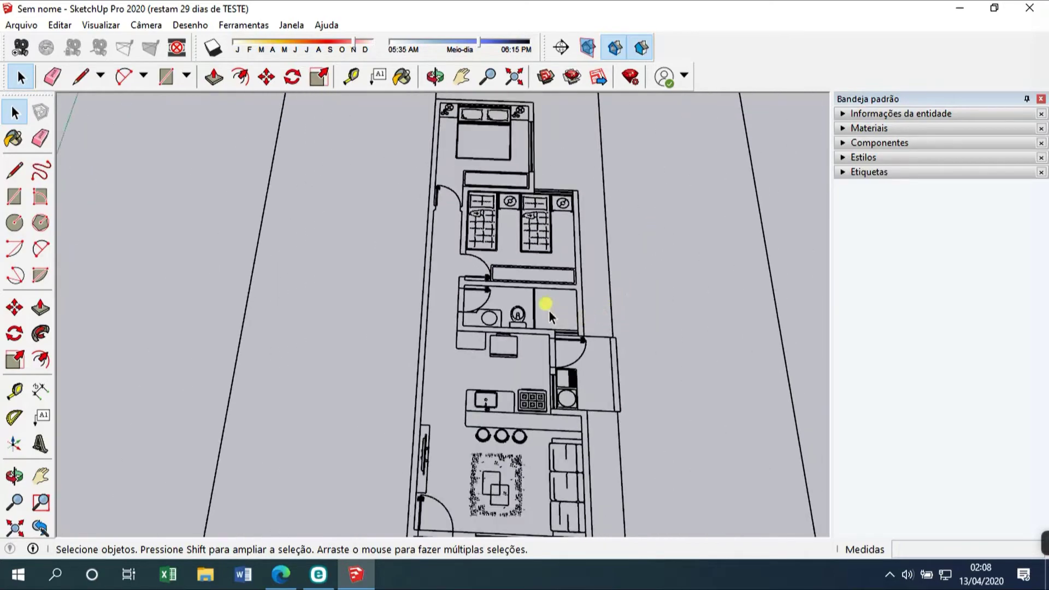
middle_drag(549, 314, 616, 154)
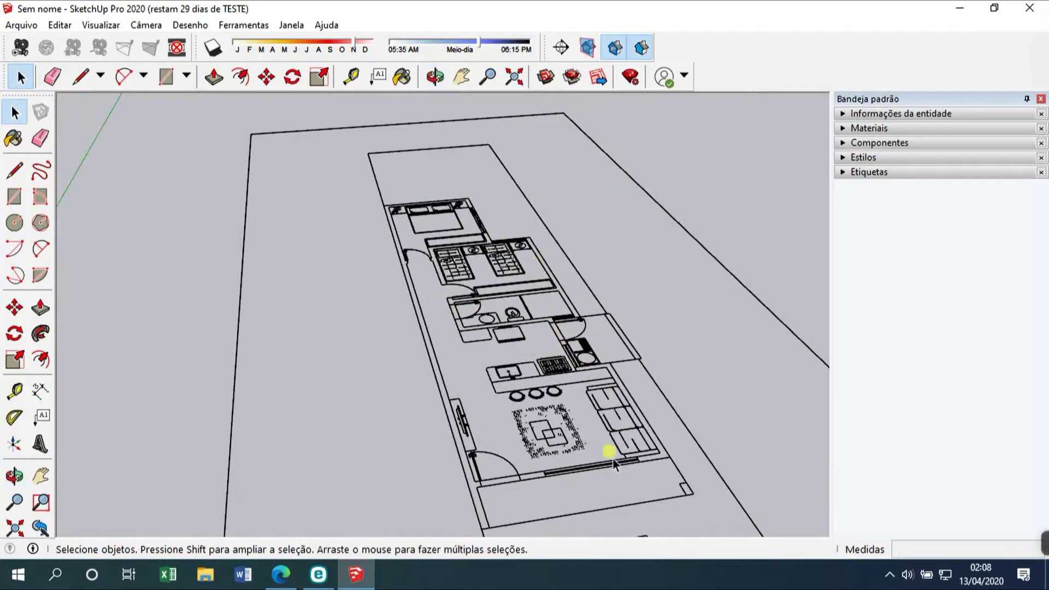
middle_drag(543, 428, 557, 371)
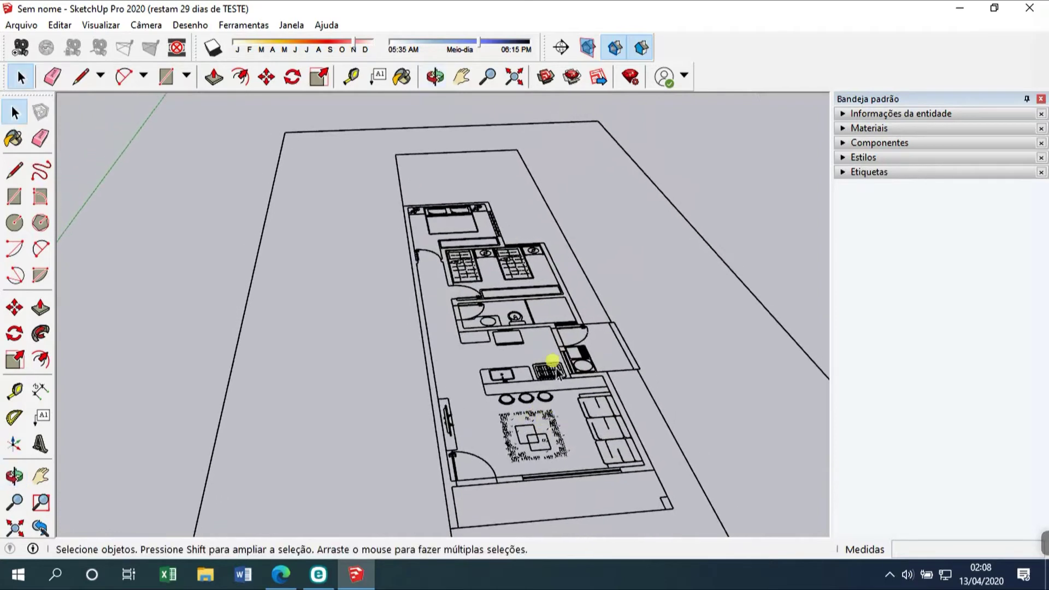
scroll(565, 399, down, 3)
scroll(563, 401, up, 2)
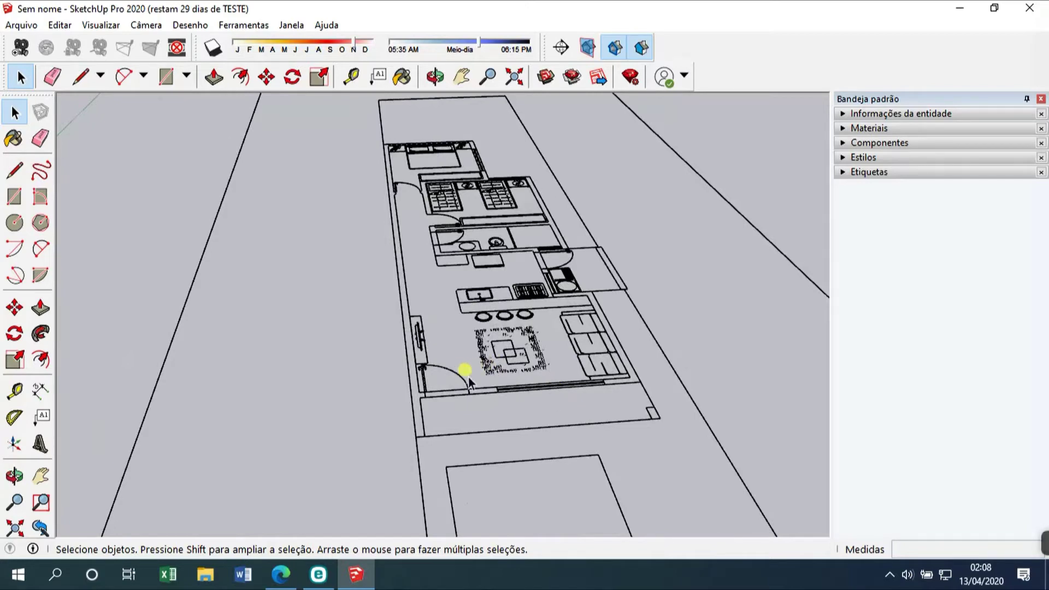
Delete the living room rug and the overlapping centre tables, including the leftover table edge
scroll(499, 365, up, 2)
scroll(542, 417, down, 1)
scroll(542, 416, up, 2)
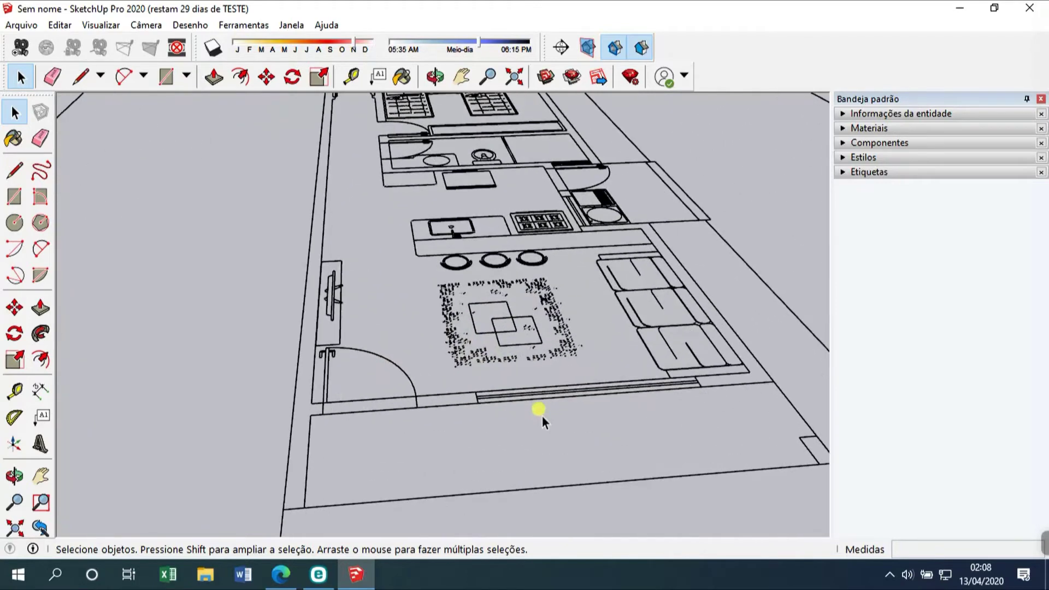
drag(576, 300, 446, 343)
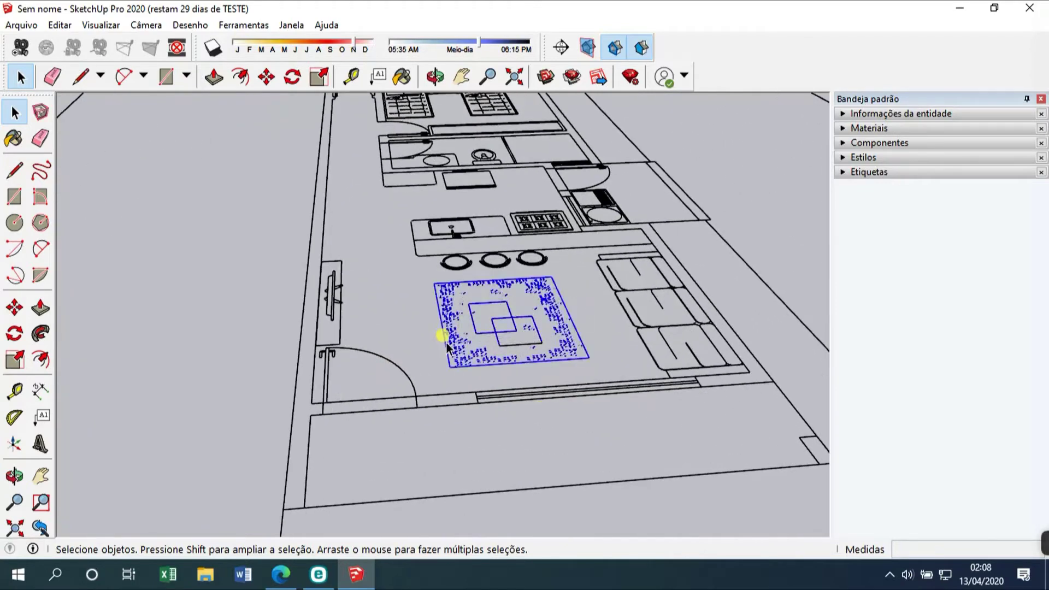
key(Delete)
click(519, 344)
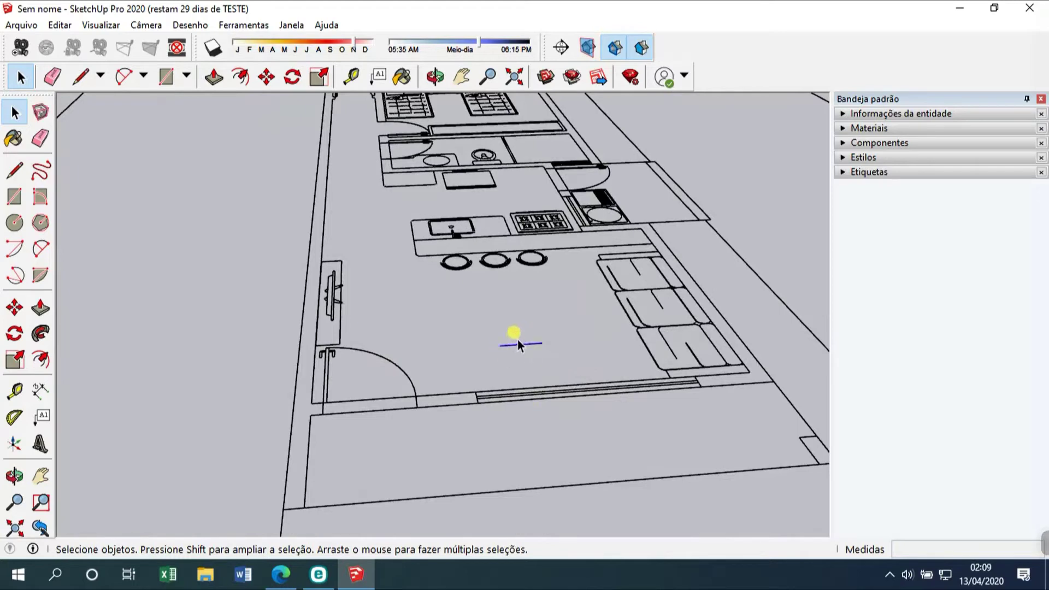
key(Delete)
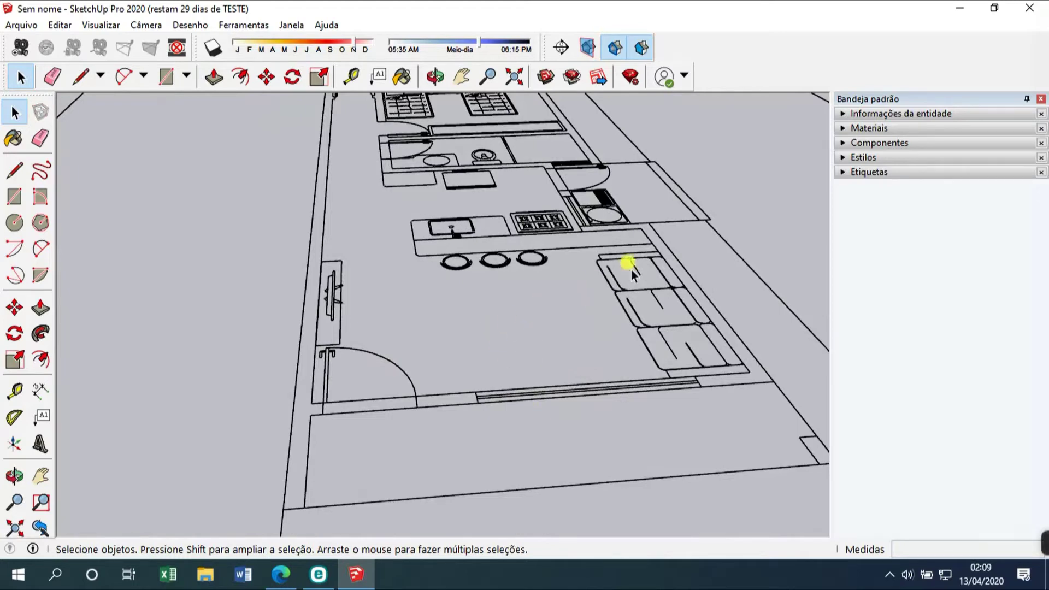
Delete the sofa's seat, cushion and armrest lines along the living room side wall
drag(630, 268, 602, 303)
key(Delete)
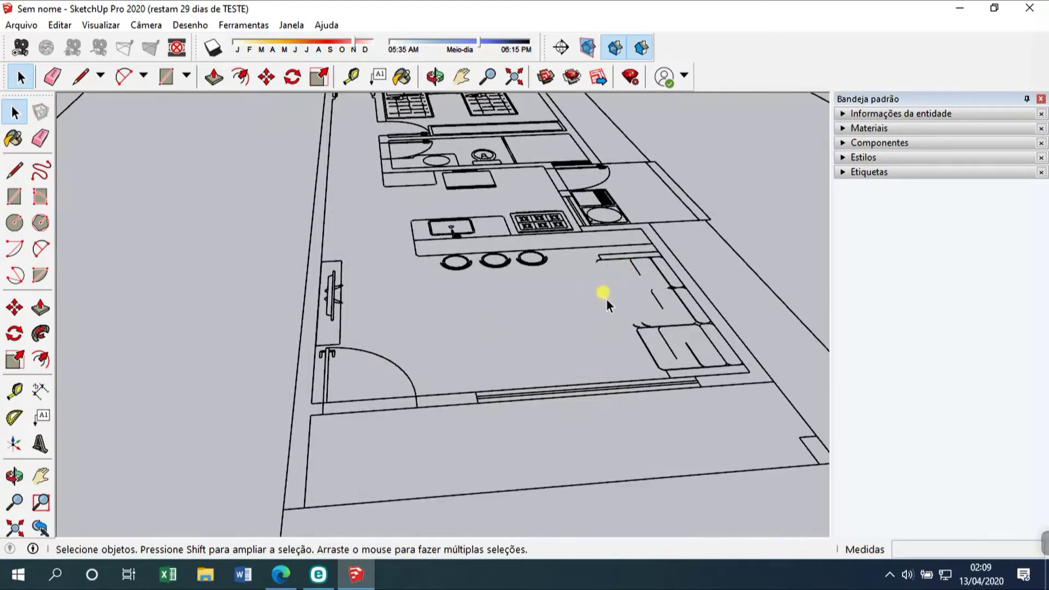
drag(641, 255, 582, 279)
key(Delete)
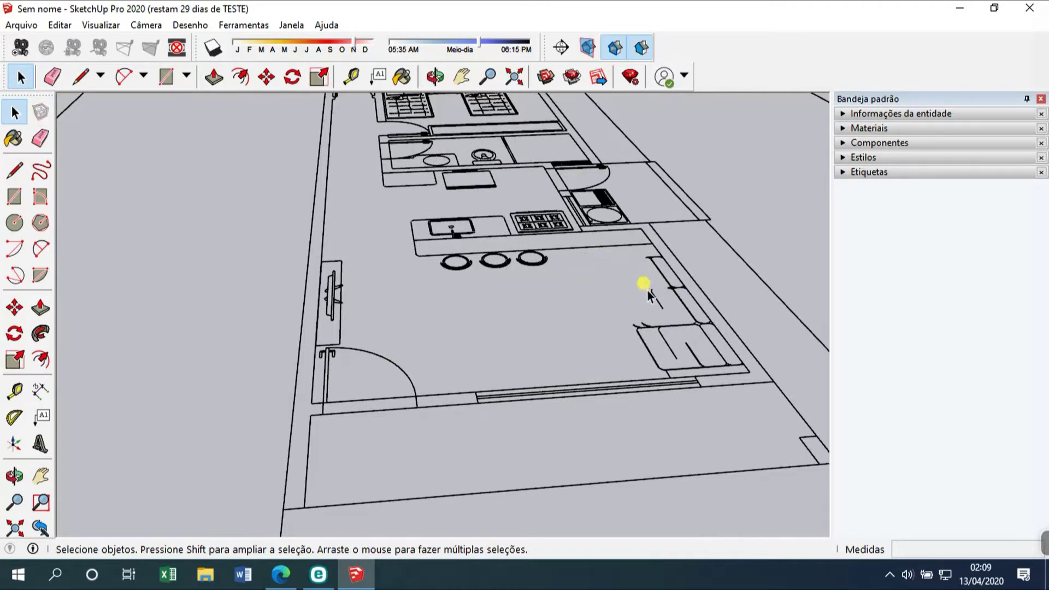
drag(668, 307, 612, 342)
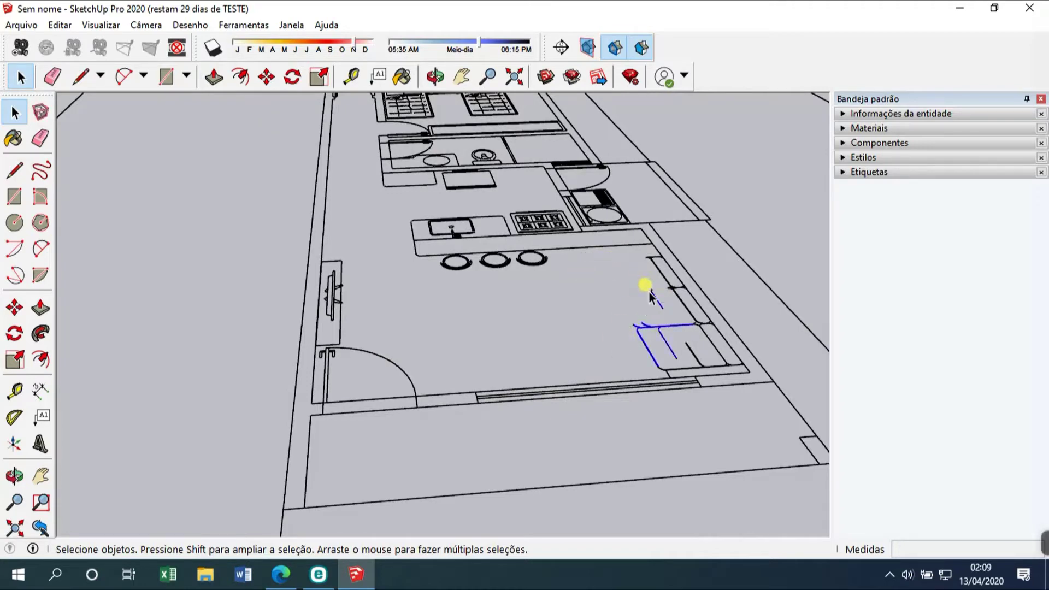
key(Delete)
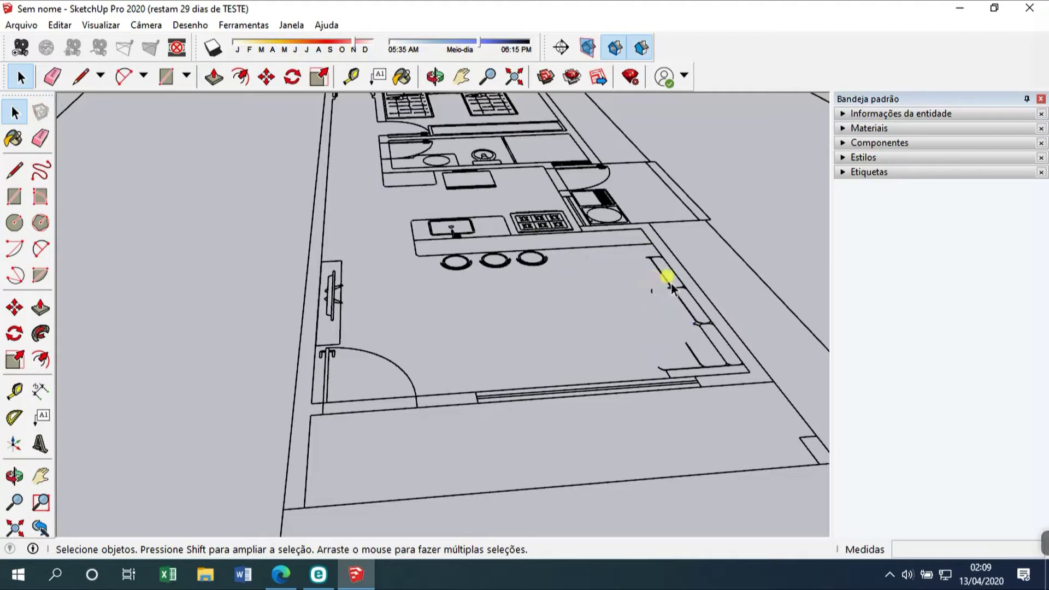
drag(667, 276, 639, 298)
key(Delete)
drag(705, 343, 633, 374)
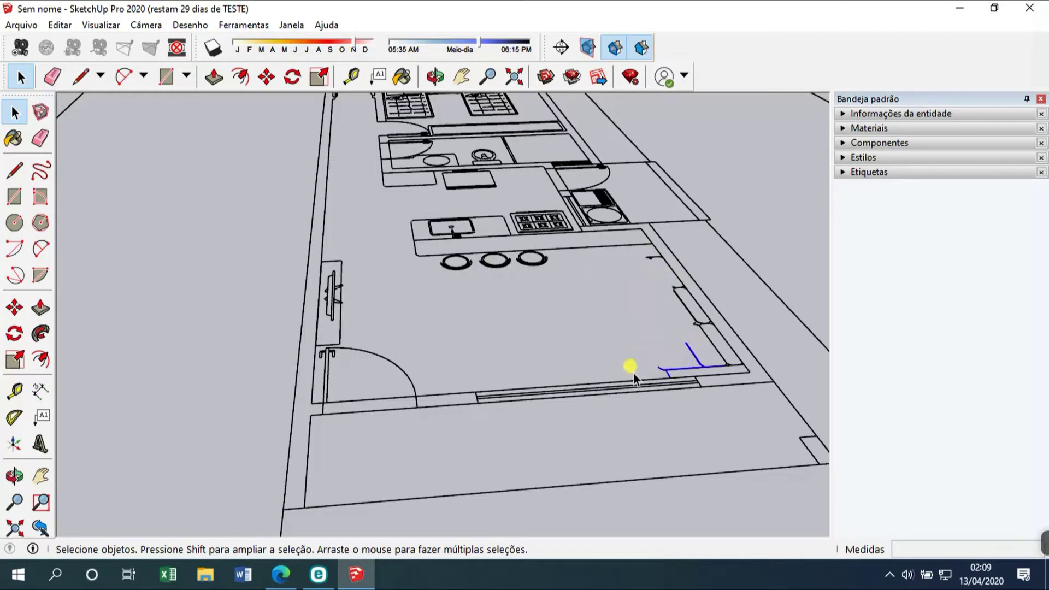
key(Delete)
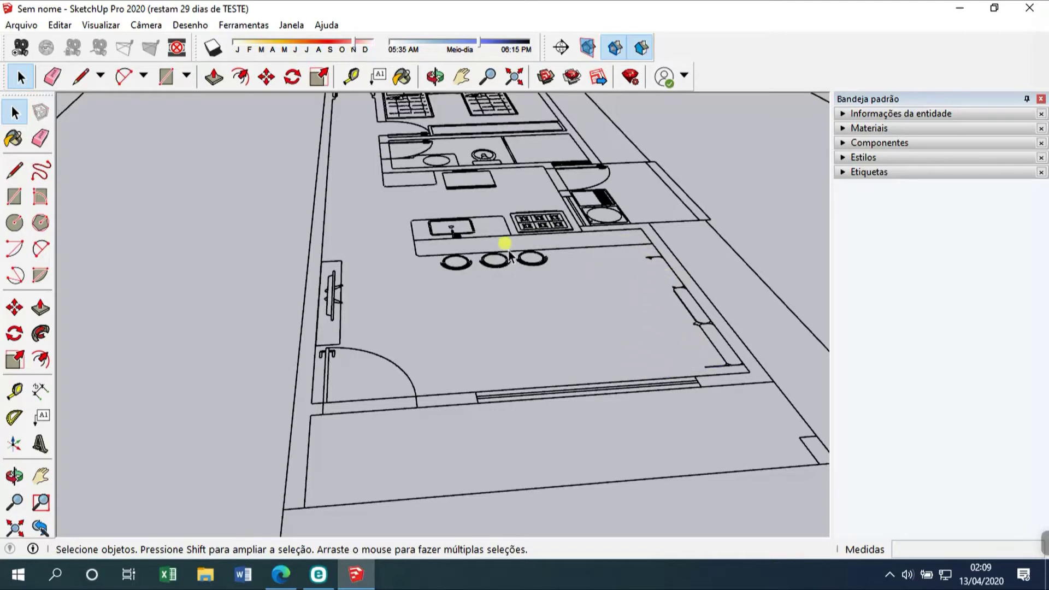
Erase the three round stools in front of the kitchen counter with the Eraser
scroll(527, 262, up, 3)
click(529, 270)
scroll(536, 271, up, 2)
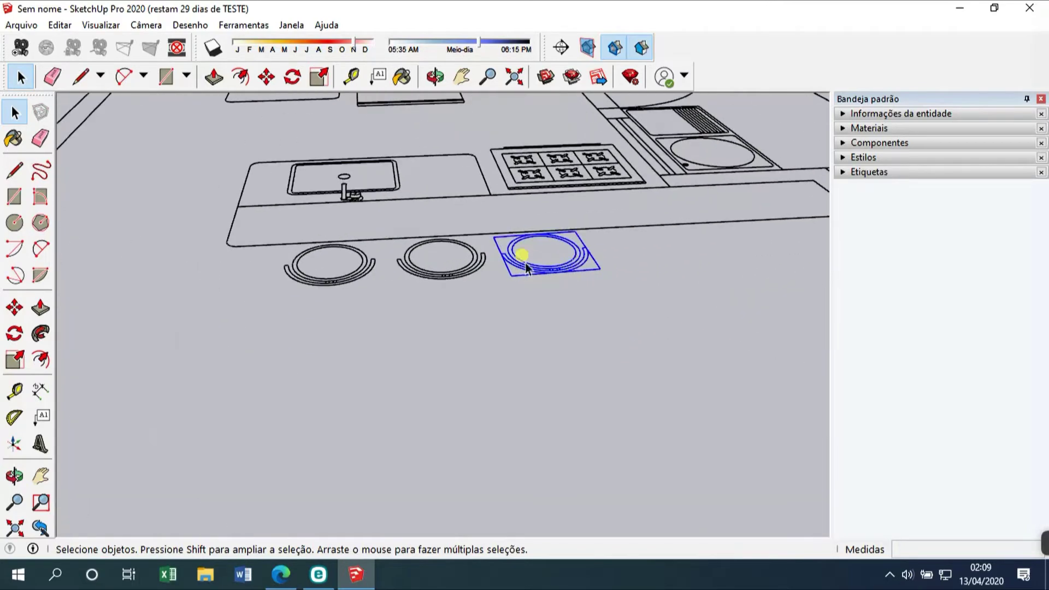
middle_drag(598, 289, 576, 271)
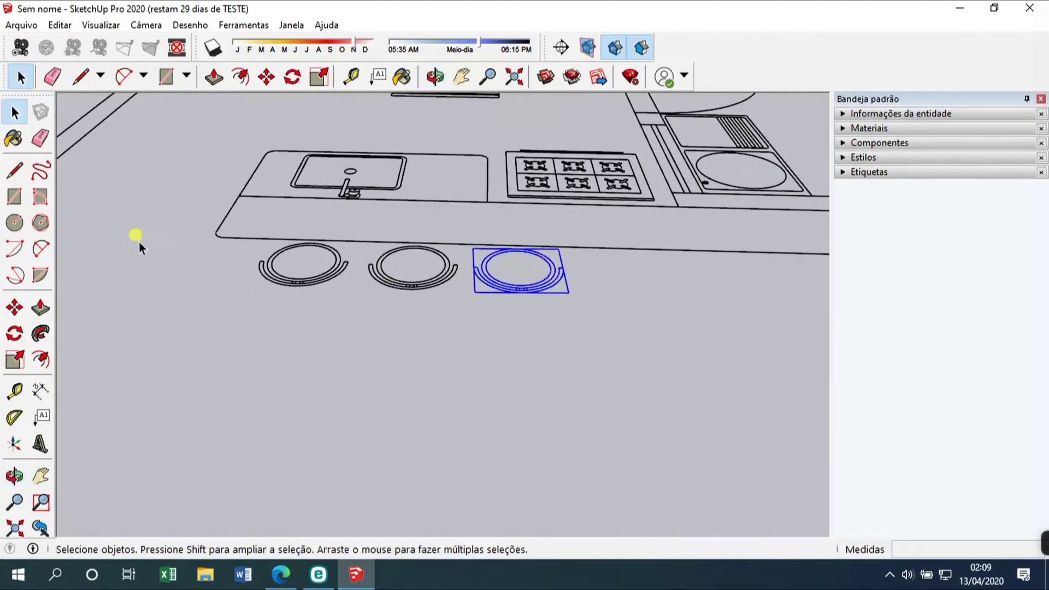
click(40, 138)
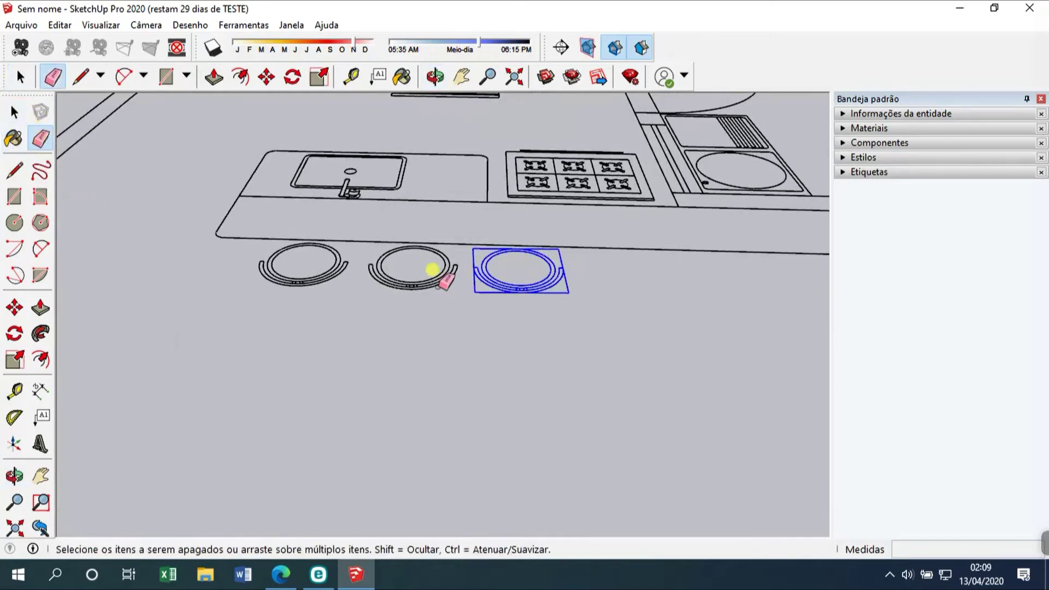
click(485, 273)
click(408, 270)
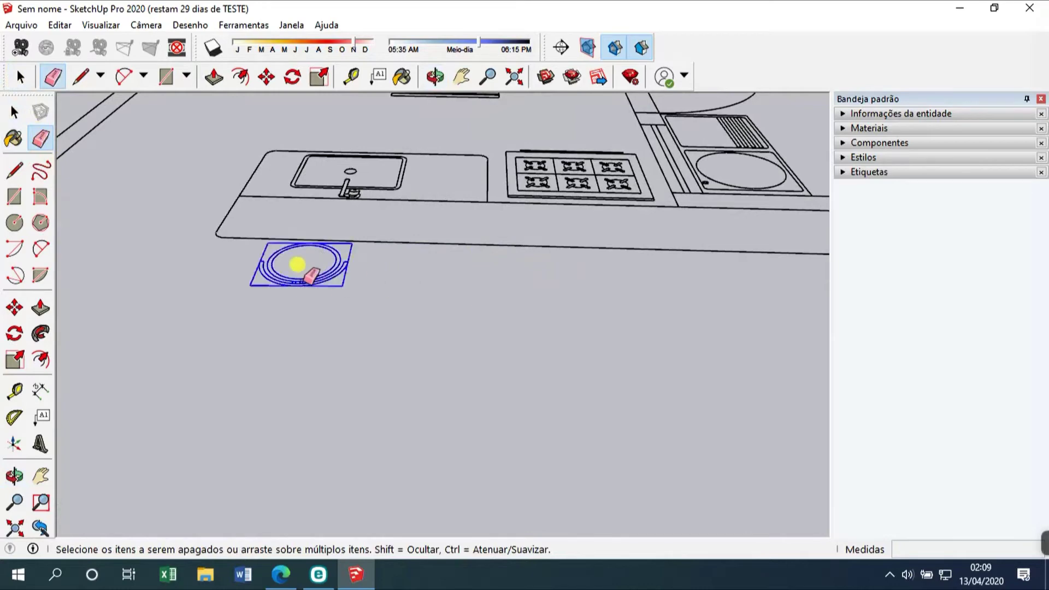
click(285, 265)
Erase the kitchen sink, the six-burner cooktop and most of the laundry fixture lines beside the kitchen
click(349, 174)
click(569, 149)
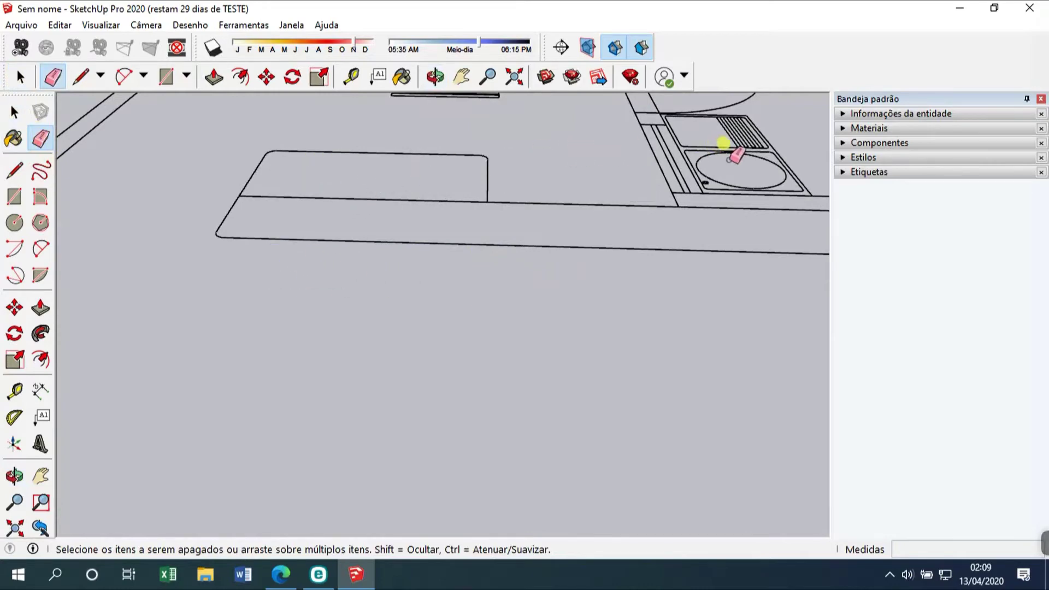
click(706, 177)
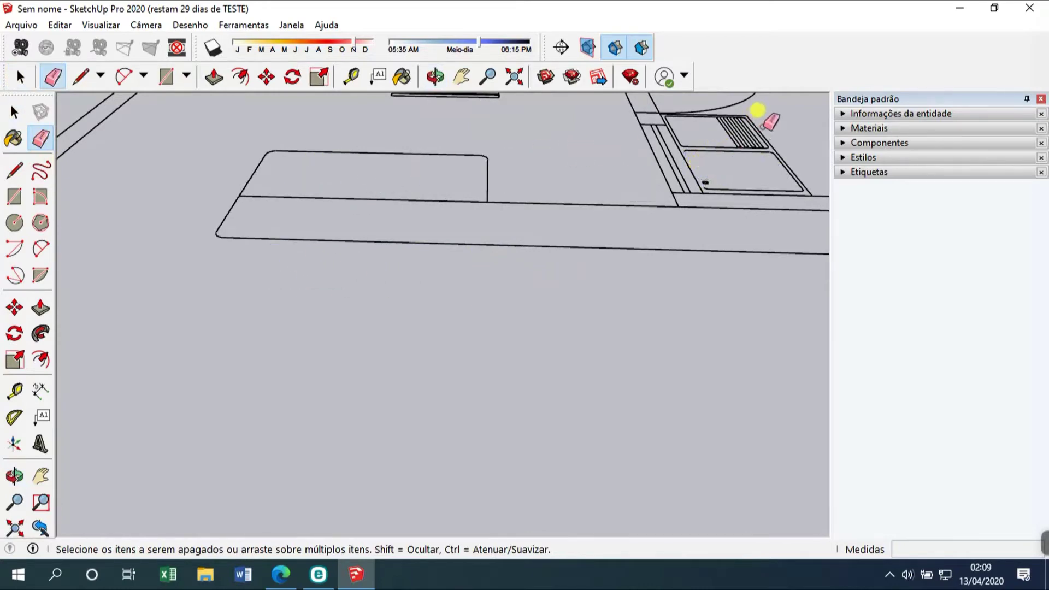
drag(764, 126, 732, 166)
mouse_move(762, 118)
mouse_down()
mouse_move(720, 154)
mouse_move(732, 136)
mouse_move(785, 140)
mouse_move(775, 129)
mouse_up()
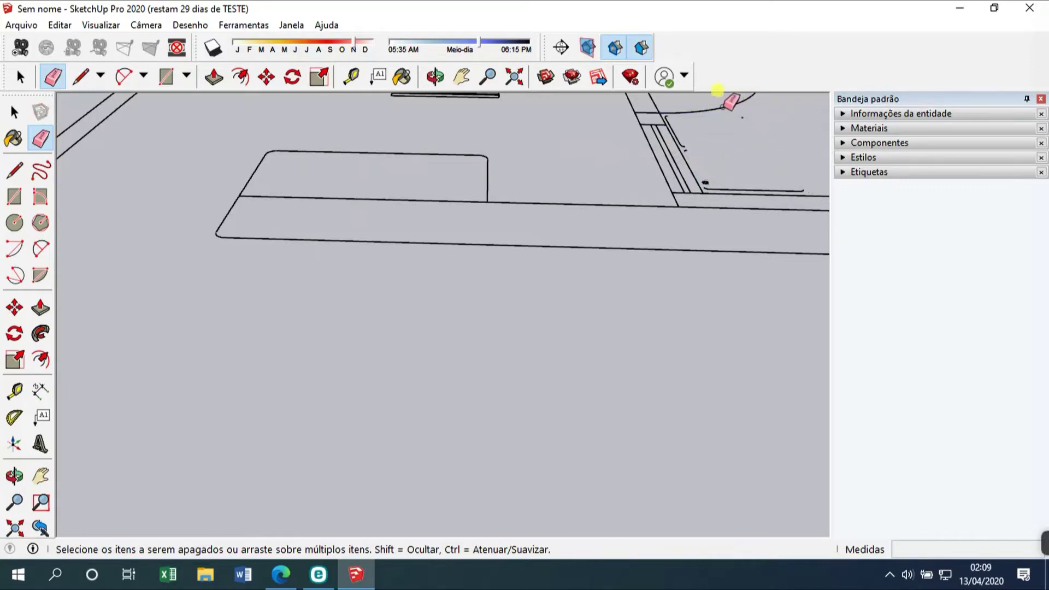
Erase the TV unit on the living room wall and the entrance door with its swing arc
scroll(517, 220, down, 5)
scroll(454, 257, up, 4)
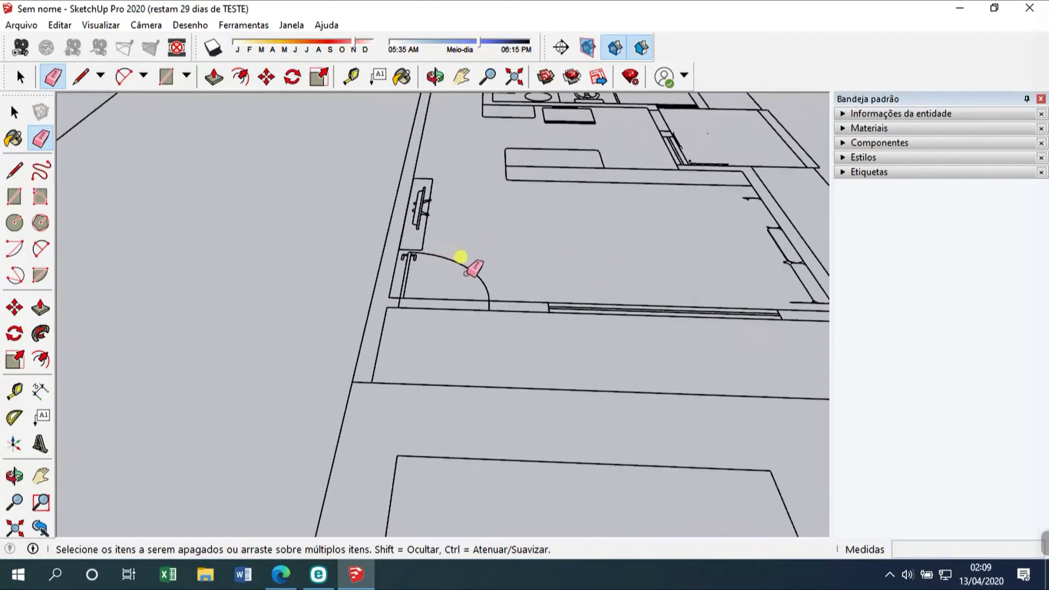
drag(412, 207, 407, 237)
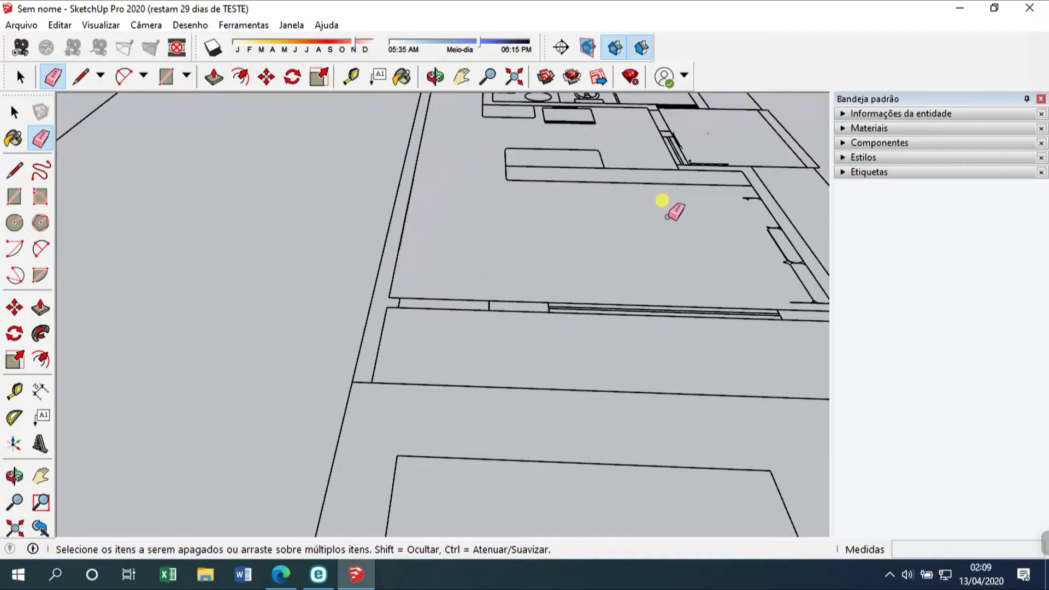
scroll(662, 212, down, 2)
mouse_move(626, 199)
middle_down()
mouse_move(497, 300)
mouse_move(728, 335)
mouse_move(541, 325)
mouse_move(307, 264)
mouse_move(503, 235)
mouse_move(523, 245)
middle_up()
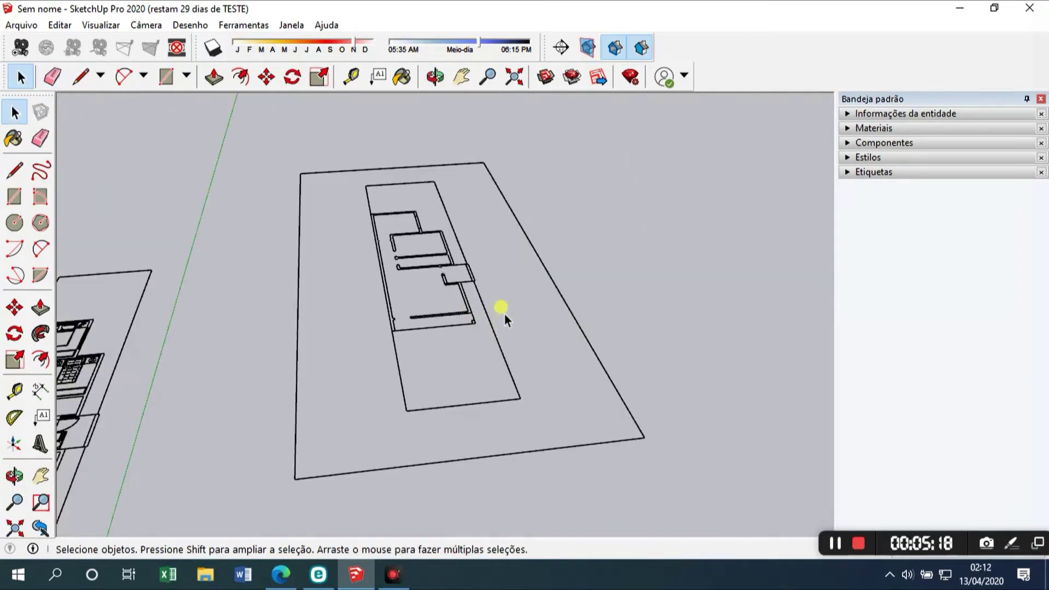
middle_drag(504, 313, 293, 300)
scroll(497, 276, up, 5)
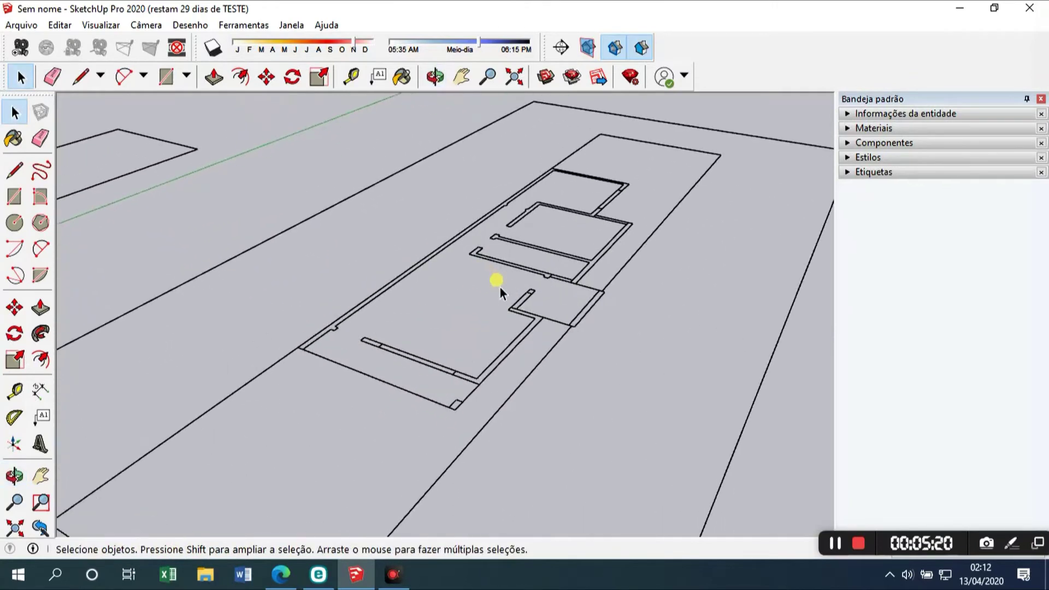
Draw a short loose test line beside the inner edge of the living room's front wall with the Line tool
middle_drag(500, 289, 478, 356)
scroll(480, 359, up, 3)
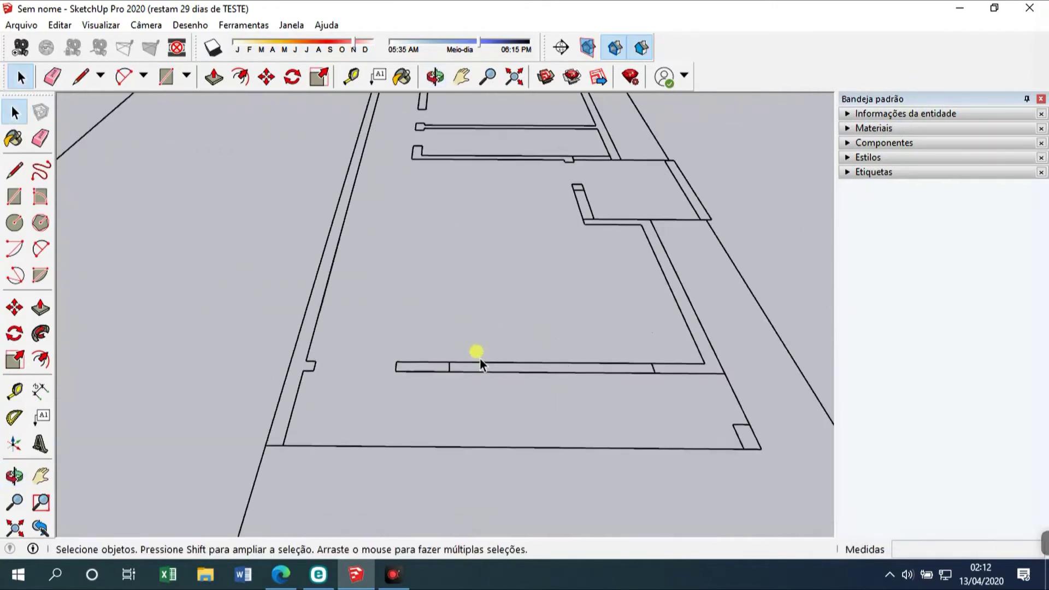
scroll(480, 359, up, 2)
scroll(383, 320, down, 2)
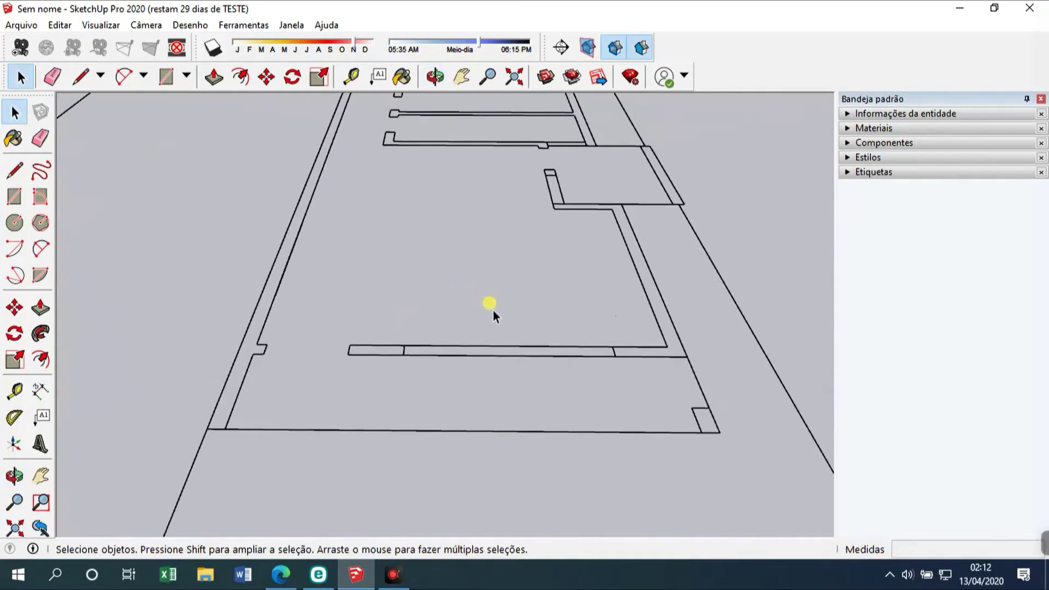
scroll(493, 309, up, 3)
key(l)
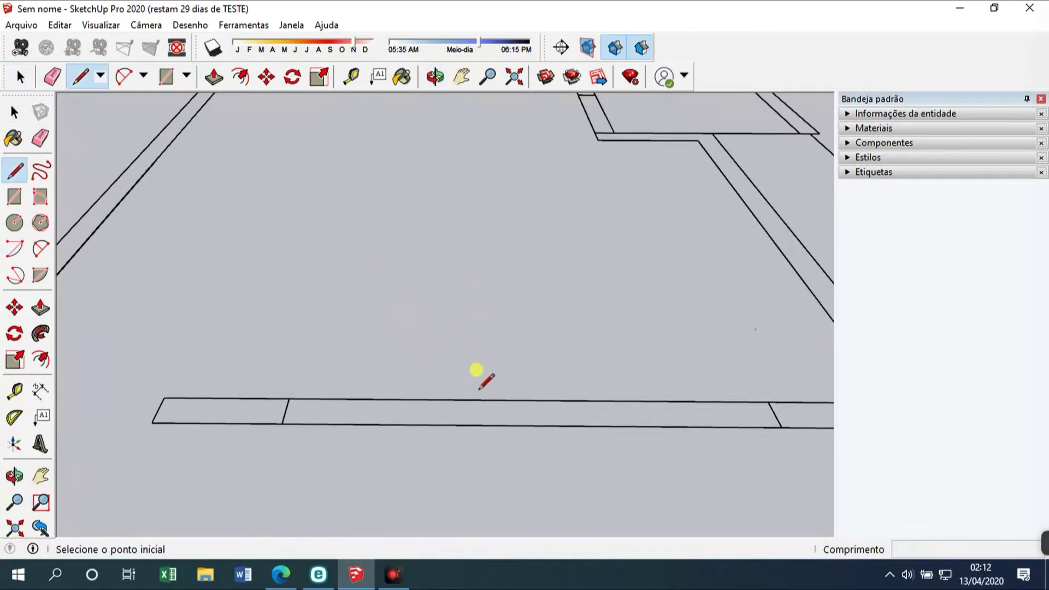
scroll(482, 378, up, 3)
click(516, 394)
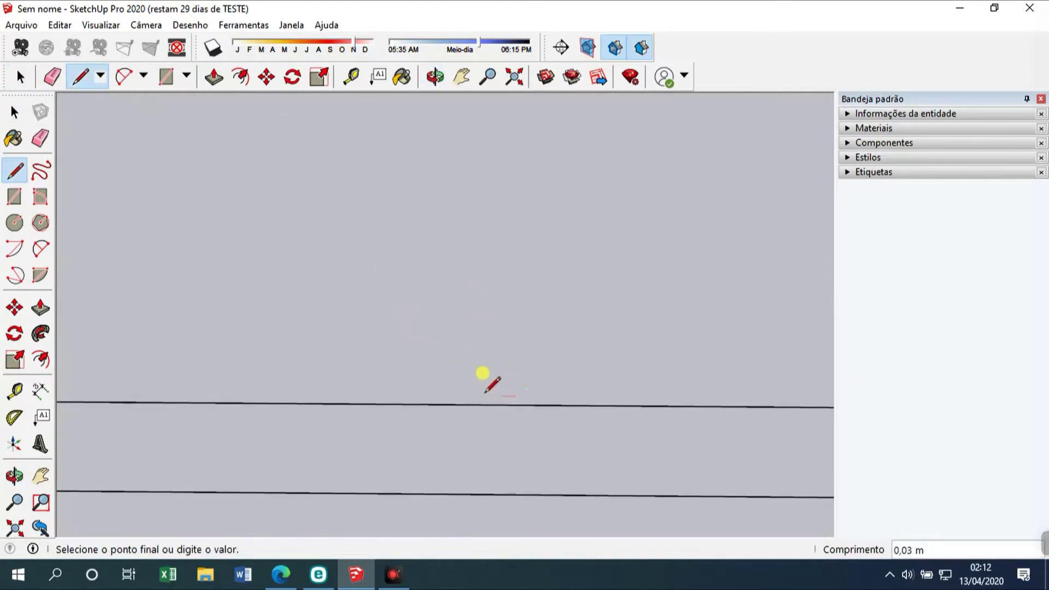
click(444, 392)
scroll(532, 398, down, 3)
key(space)
scroll(532, 398, down, 3)
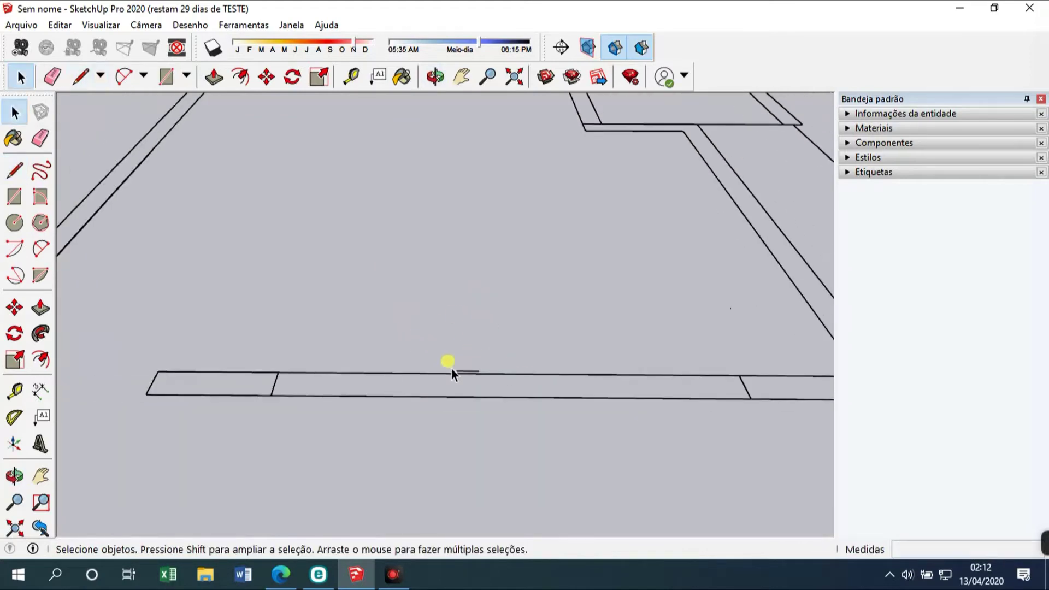
Select the short loose line beside the living room's front wall with a selection window and delete it
middle_drag(447, 362, 404, 366)
scroll(405, 368, up, 2)
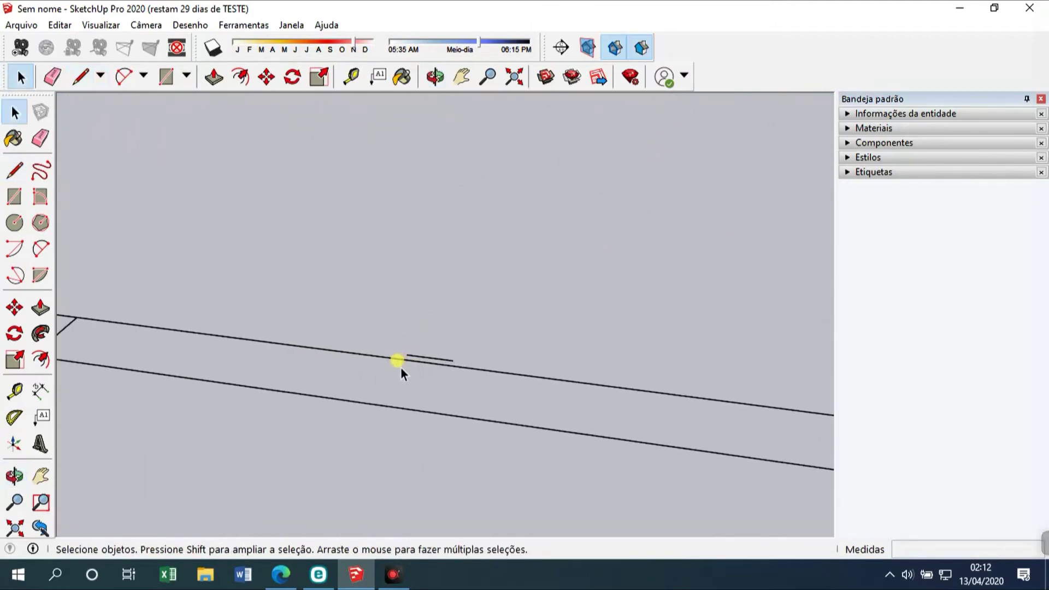
scroll(532, 376, down, 2)
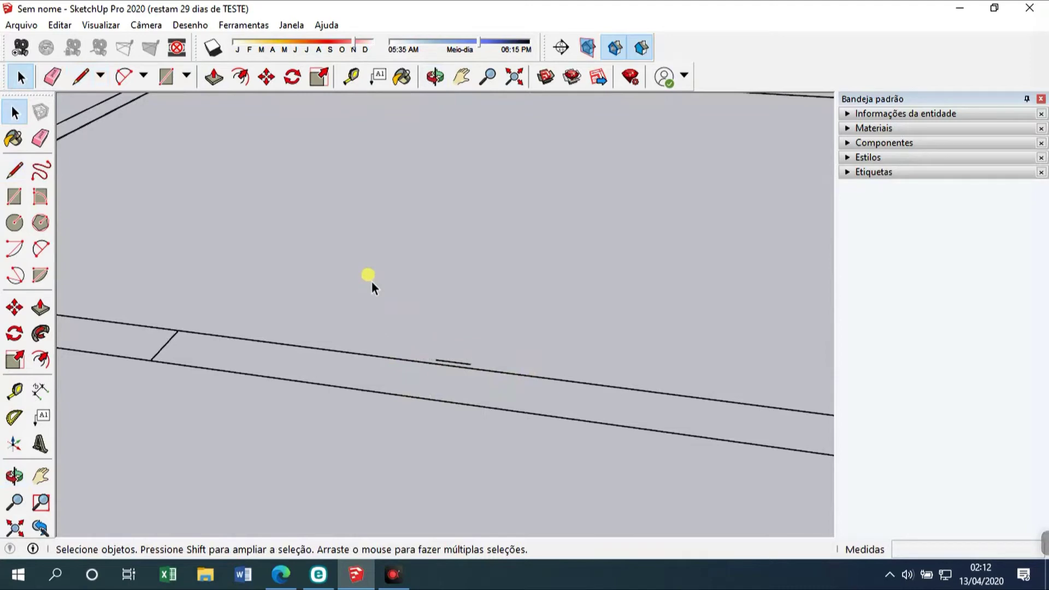
drag(372, 282, 533, 451)
drag(393, 305, 454, 425)
drag(385, 312, 514, 459)
drag(401, 320, 536, 455)
drag(375, 293, 527, 459)
click(527, 471)
Inspect the cleaned wall plan for leftover lines and compare it with the furnished backup copy
scroll(654, 342, down, 3)
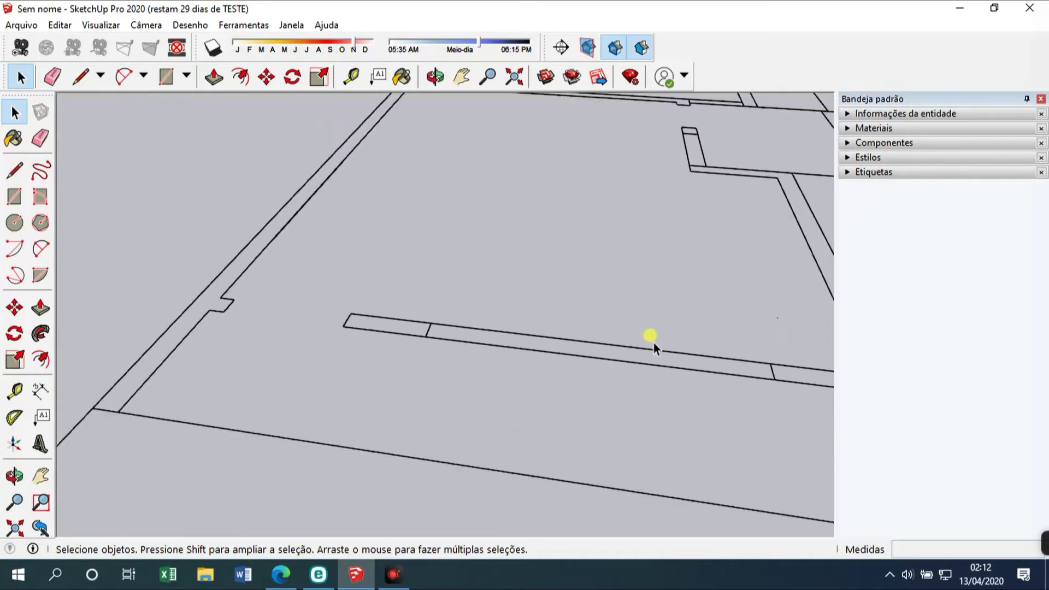
scroll(653, 343, down, 2)
scroll(441, 335, down, 2)
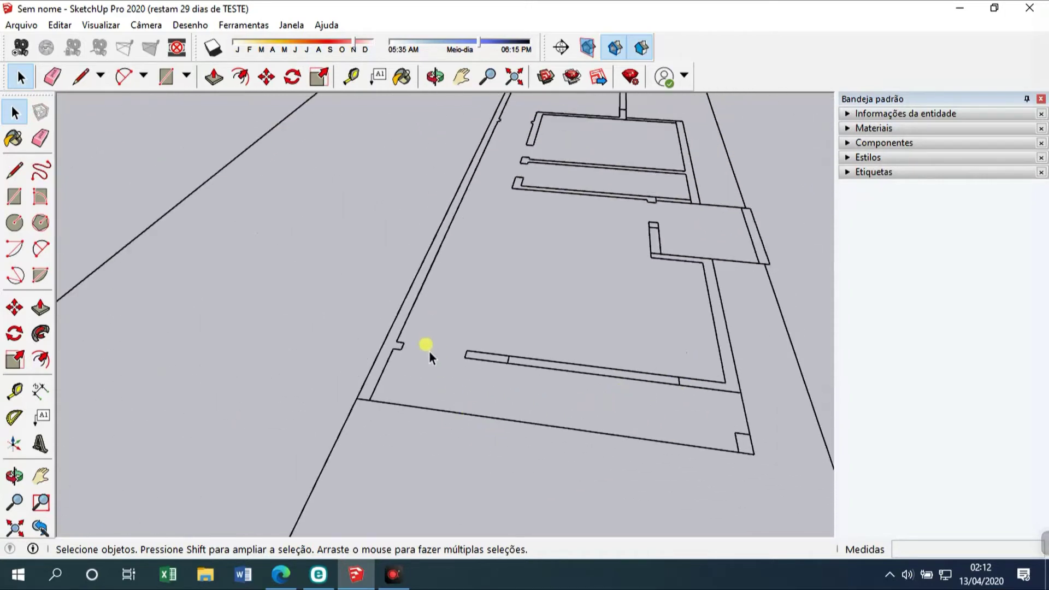
middle_drag(585, 295, 537, 140)
scroll(537, 140, up, 1)
scroll(437, 377, down, 2)
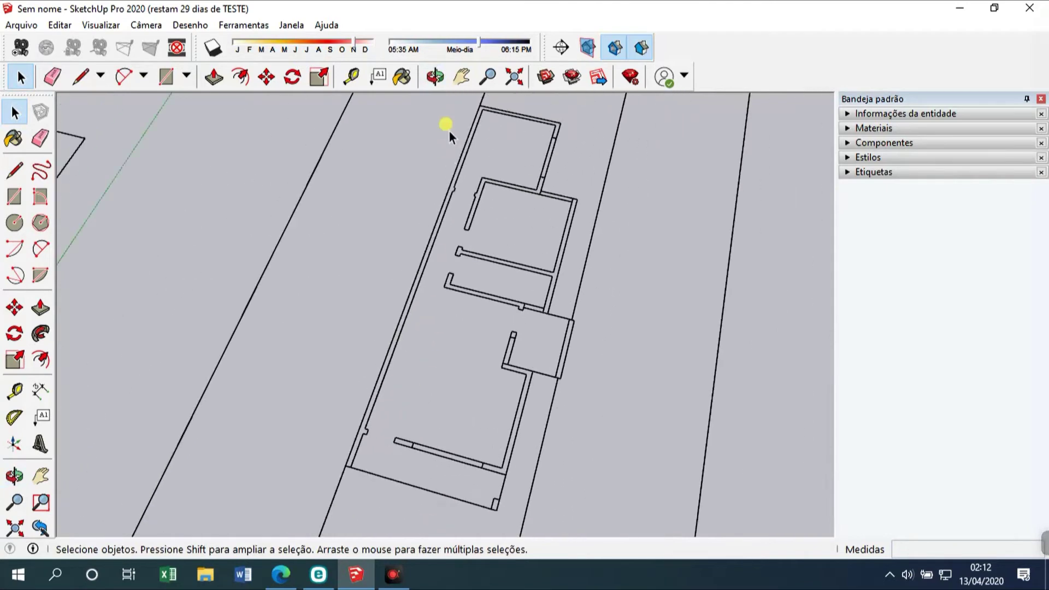
scroll(459, 137, up, 4)
scroll(503, 216, down, 3)
middle_drag(525, 231, 495, 306)
scroll(508, 262, up, 3)
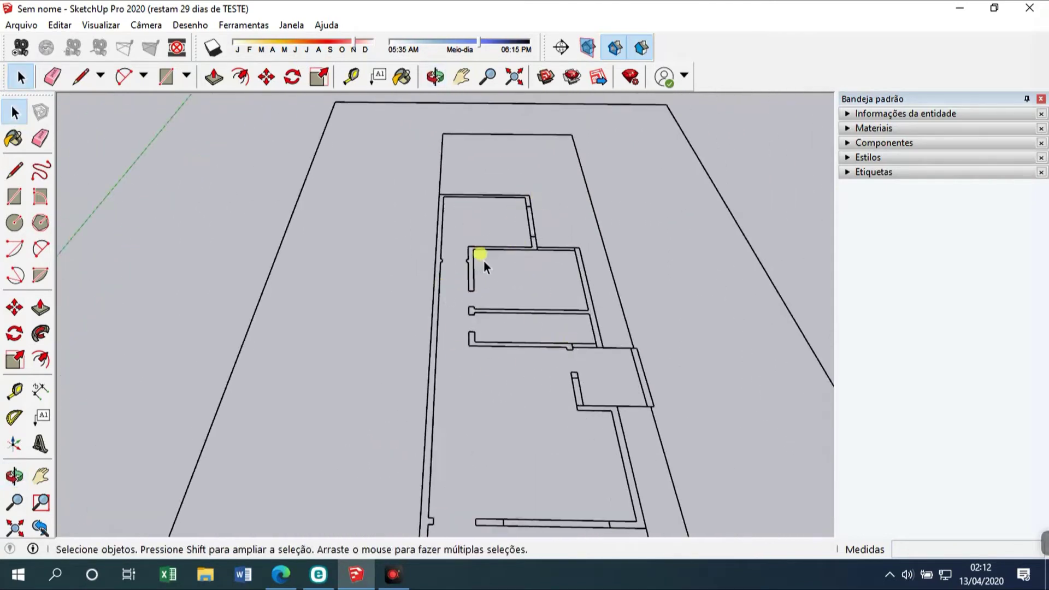
scroll(484, 261, down, 2)
scroll(679, 298, down, 4)
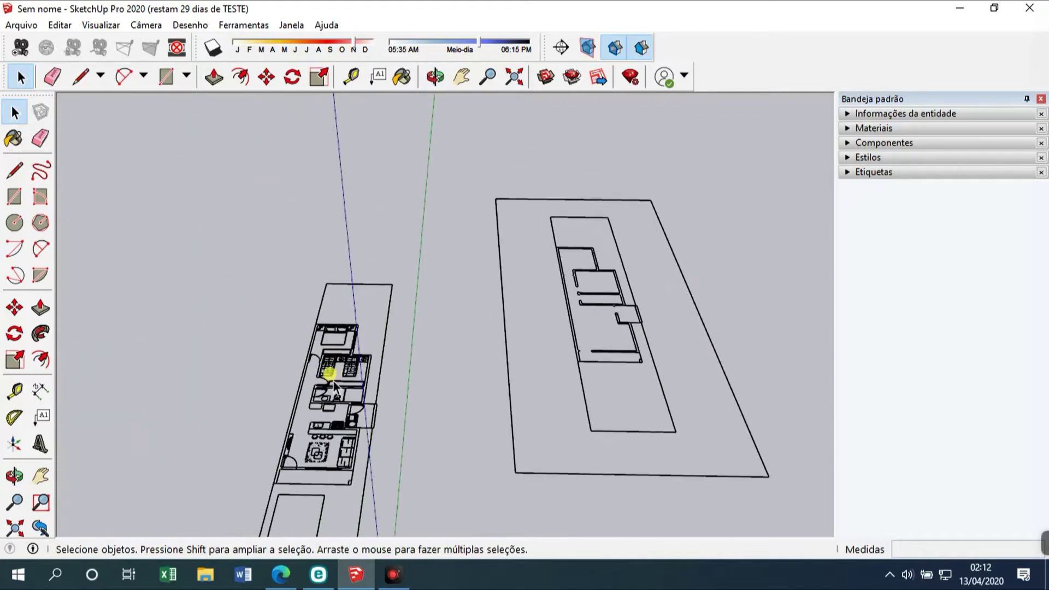
scroll(330, 377, up, 6)
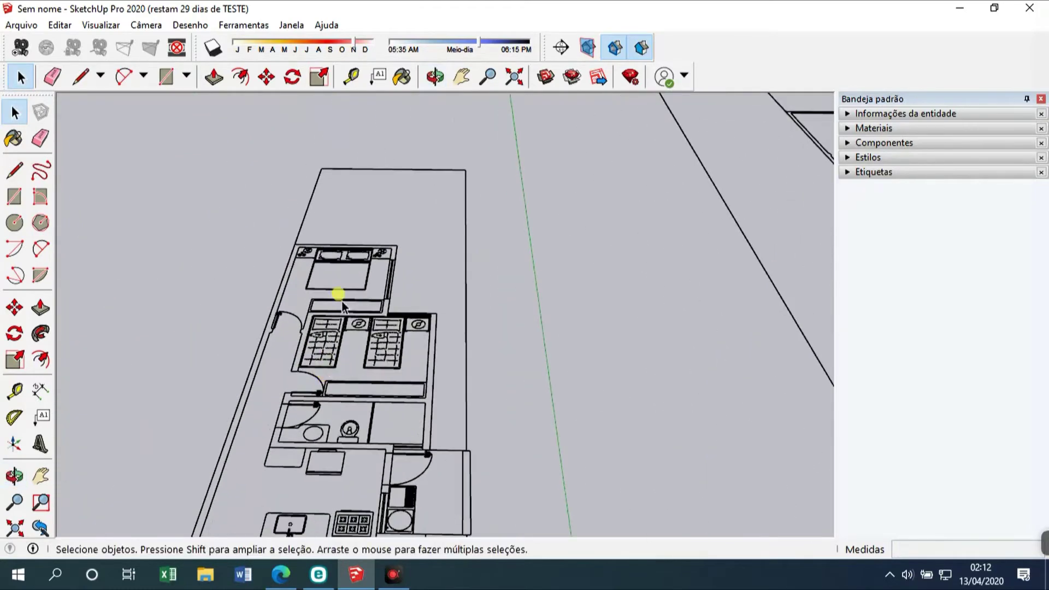
scroll(312, 304, down, 6)
scroll(511, 314, up, 2)
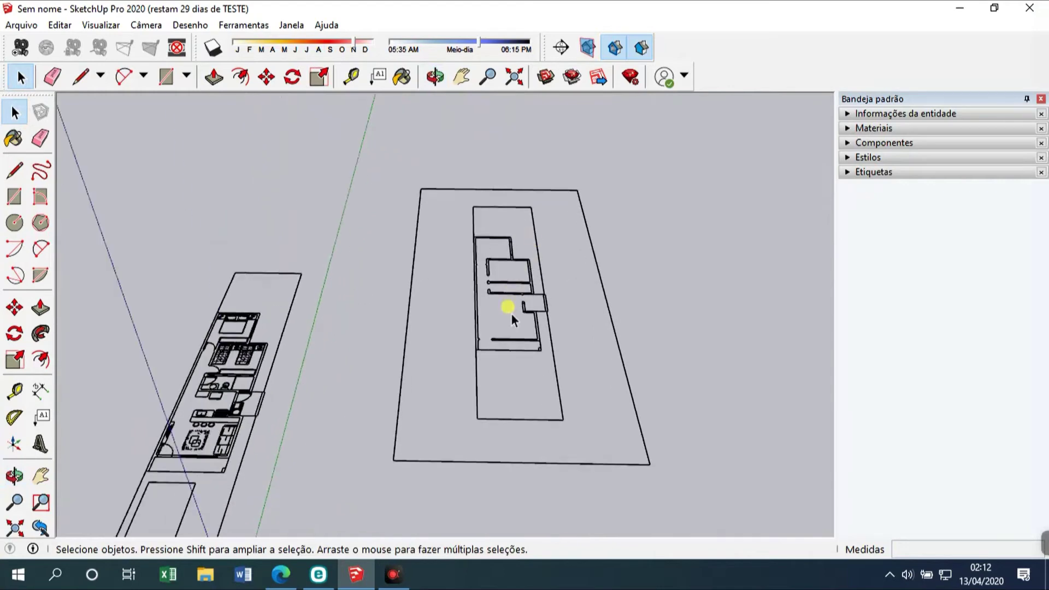
scroll(504, 319, up, 3)
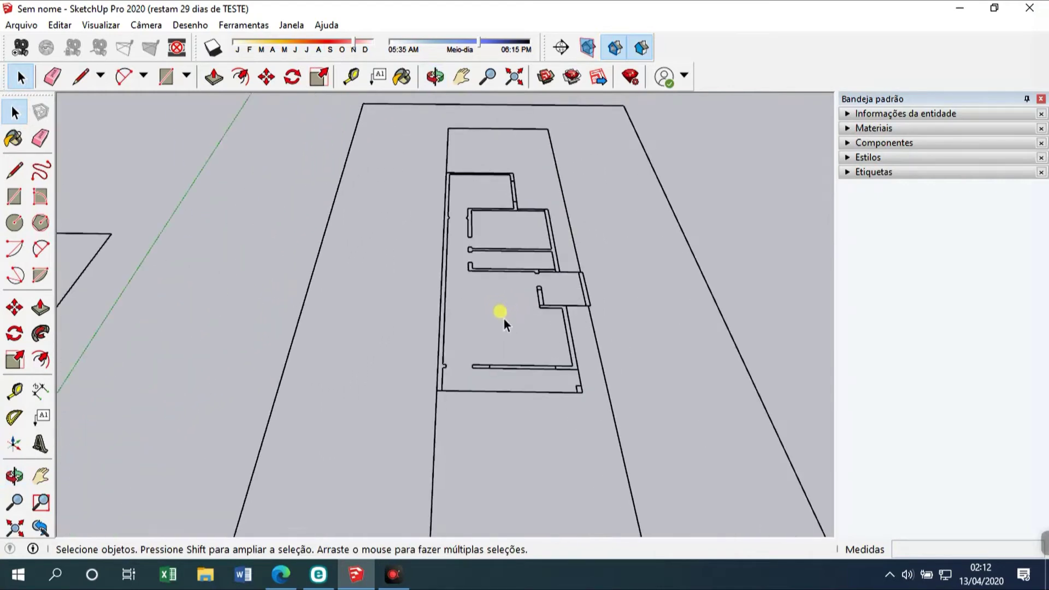
scroll(514, 311, down, 2)
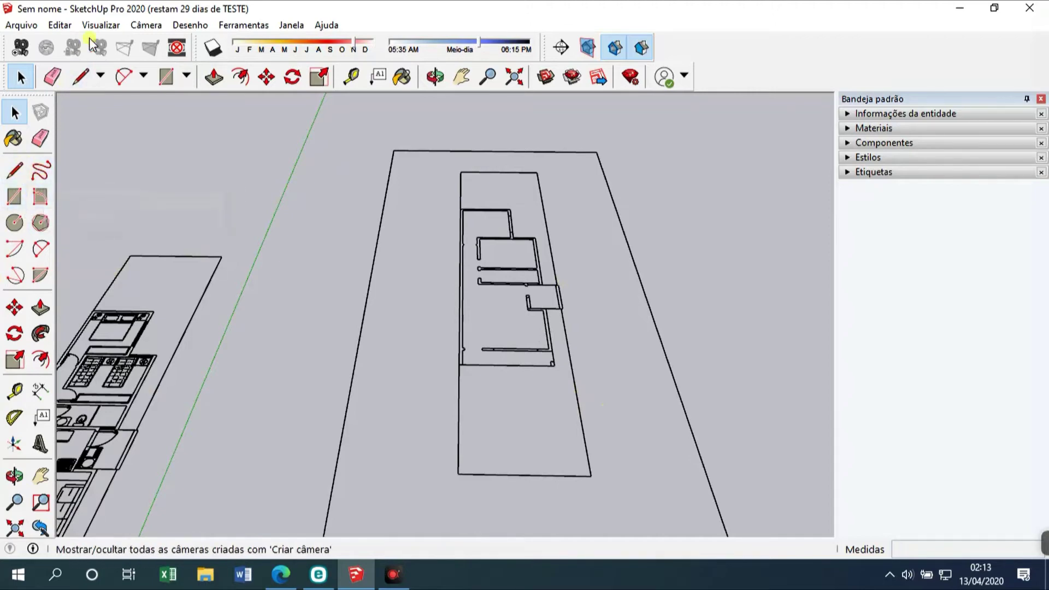
click(101, 25)
click(102, 25)
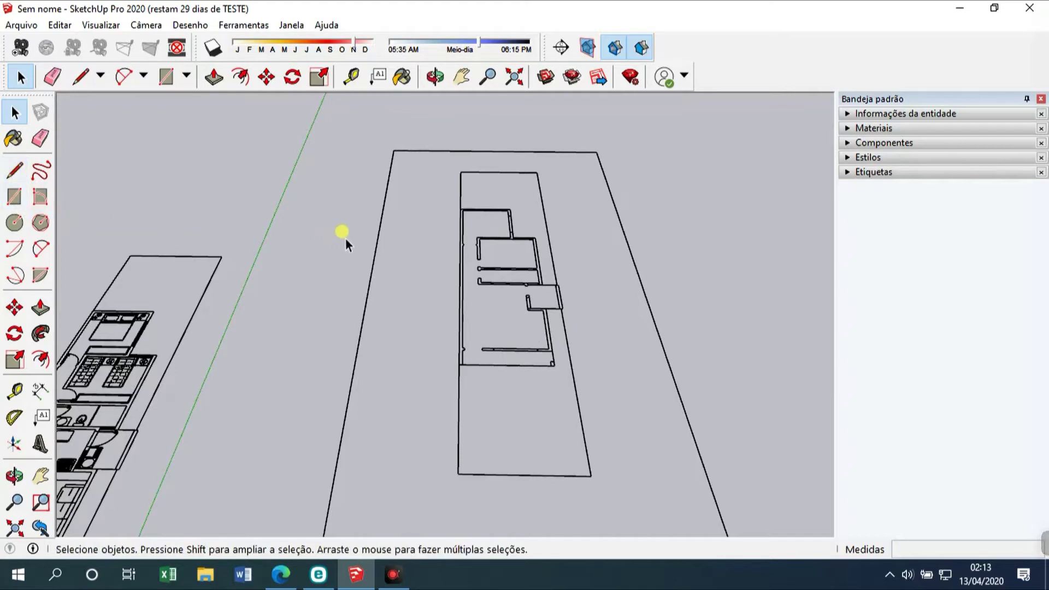
key(l)
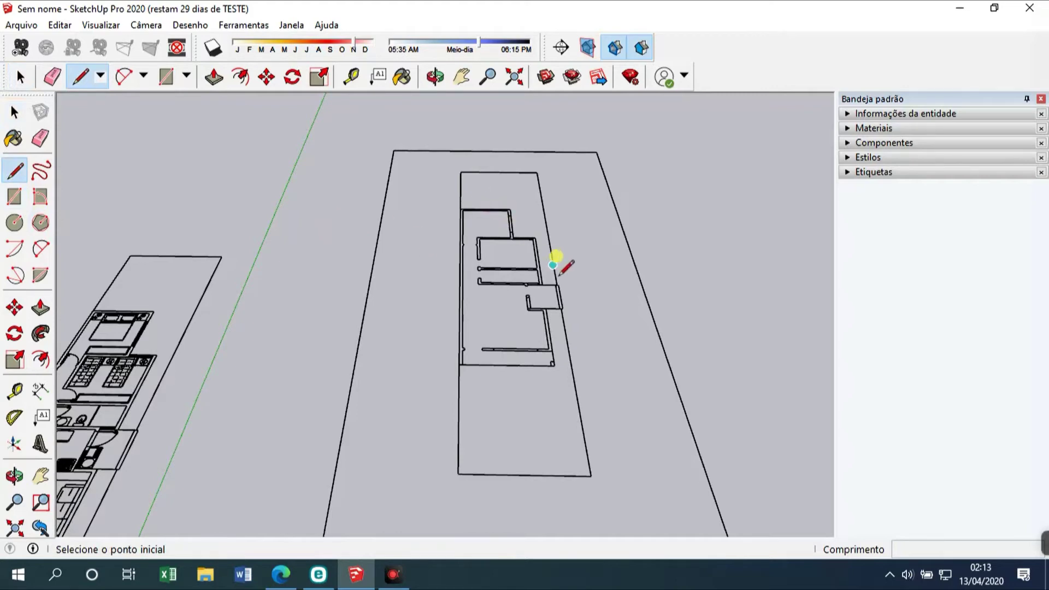
scroll(538, 276, up, 3)
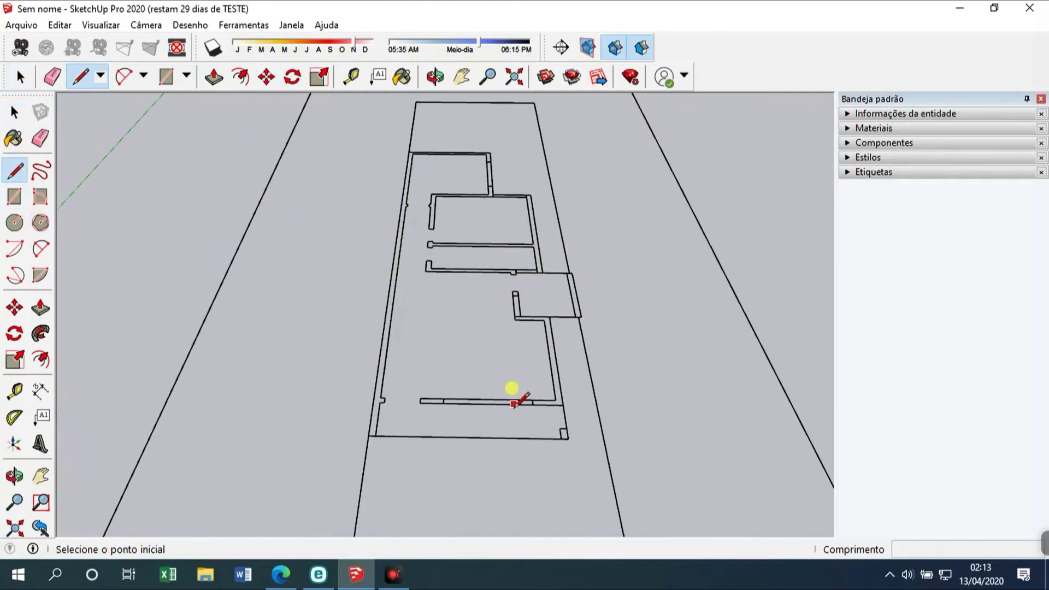
middle_drag(551, 412, 601, 365)
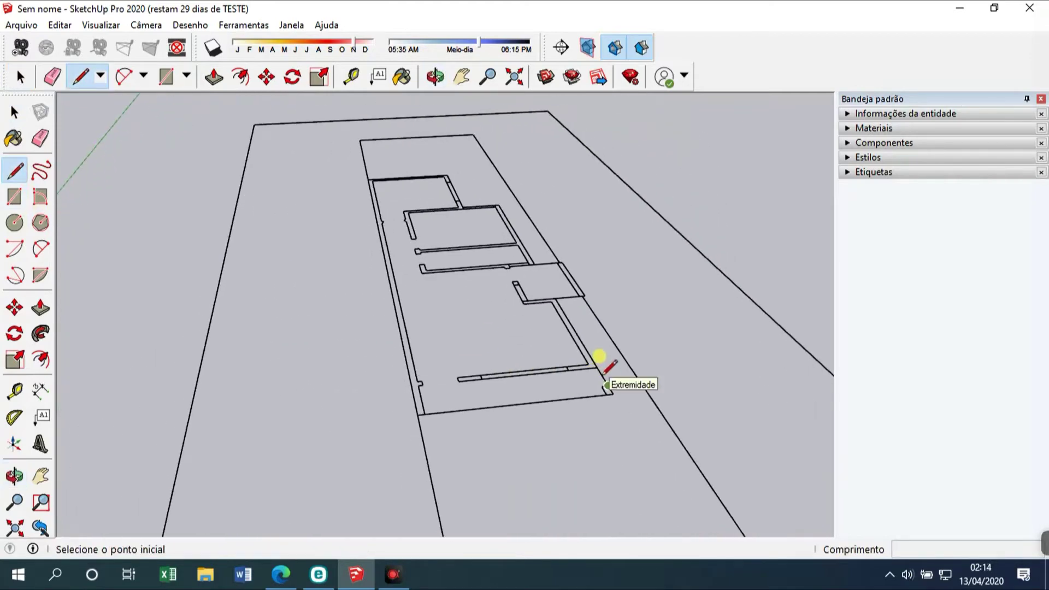
scroll(599, 356, up, 5)
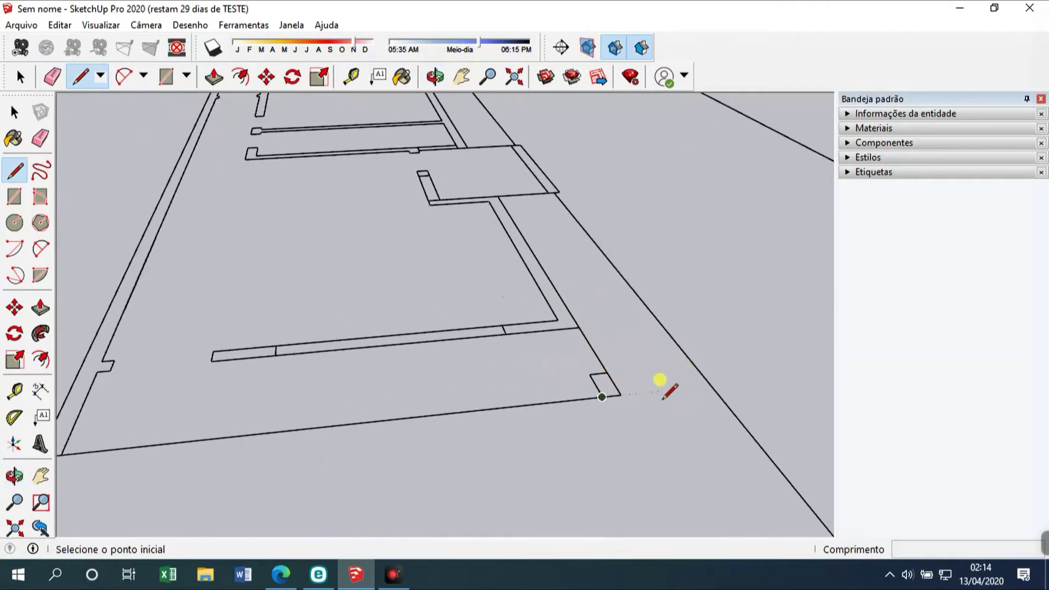
click(620, 394)
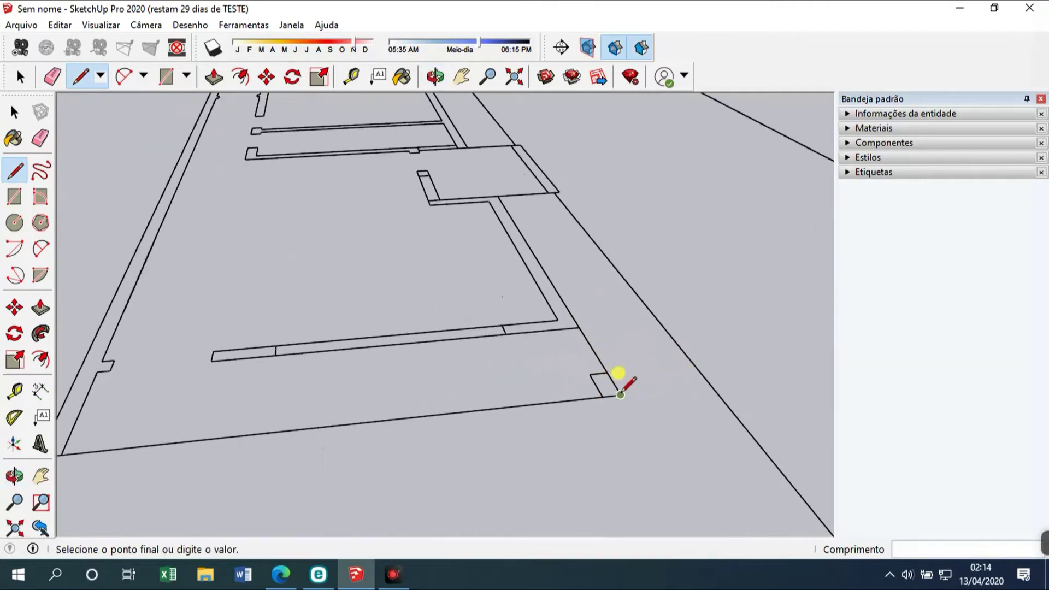
scroll(620, 394, down, 1)
scroll(620, 395, down, 1)
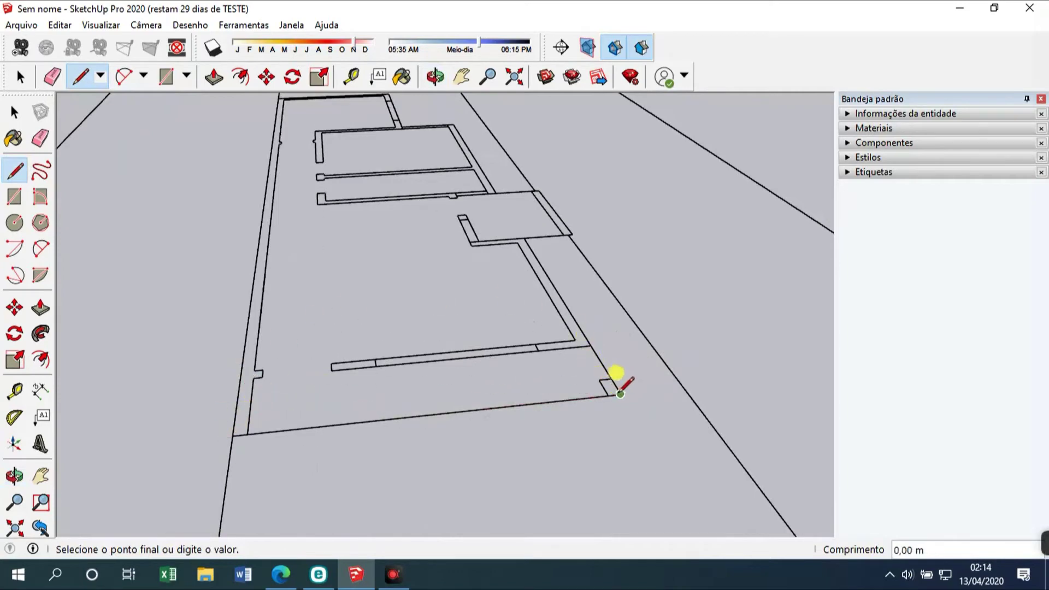
key(Escape)
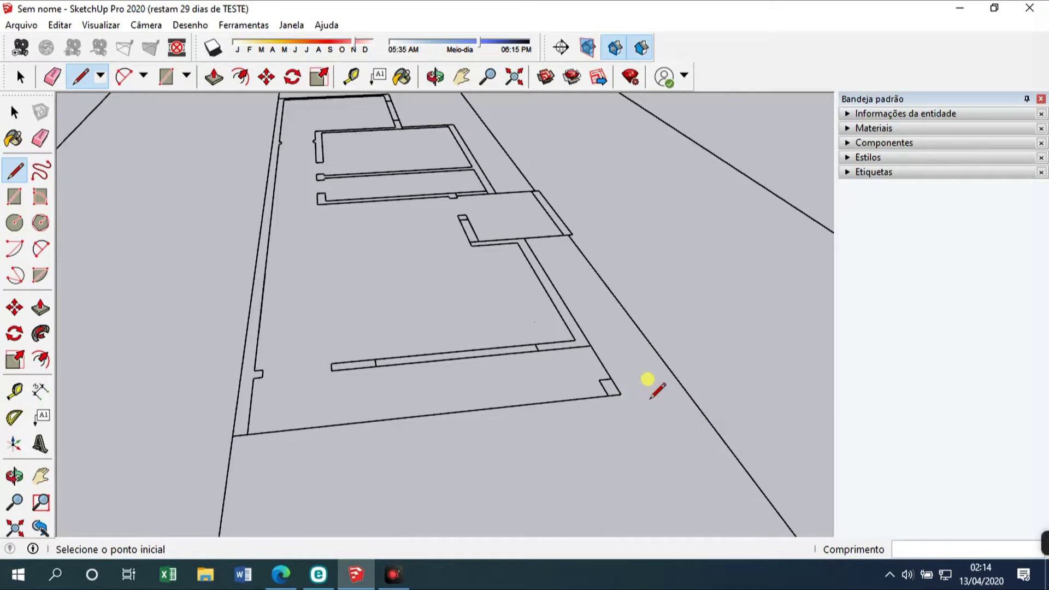
Trace a line about 4.25 m long over the house's front edge, from the pillar corner to the opposite side wall's outer corner, to form faces
middle_drag(614, 236, 530, 262)
scroll(522, 219, up, 3)
scroll(524, 203, up, 2)
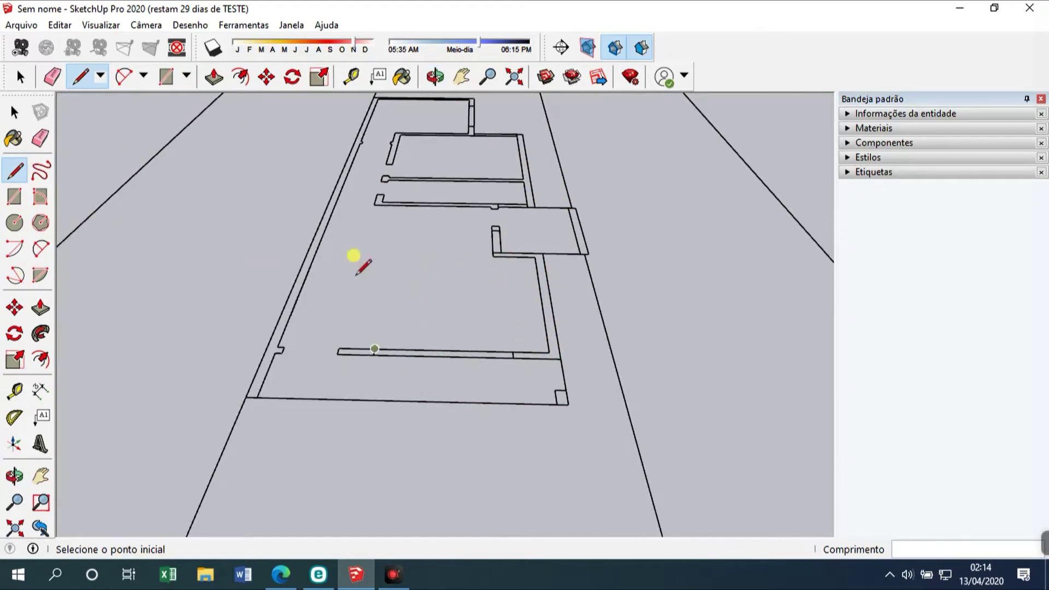
middle_drag(601, 213, 574, 257)
middle_drag(497, 234, 611, 203)
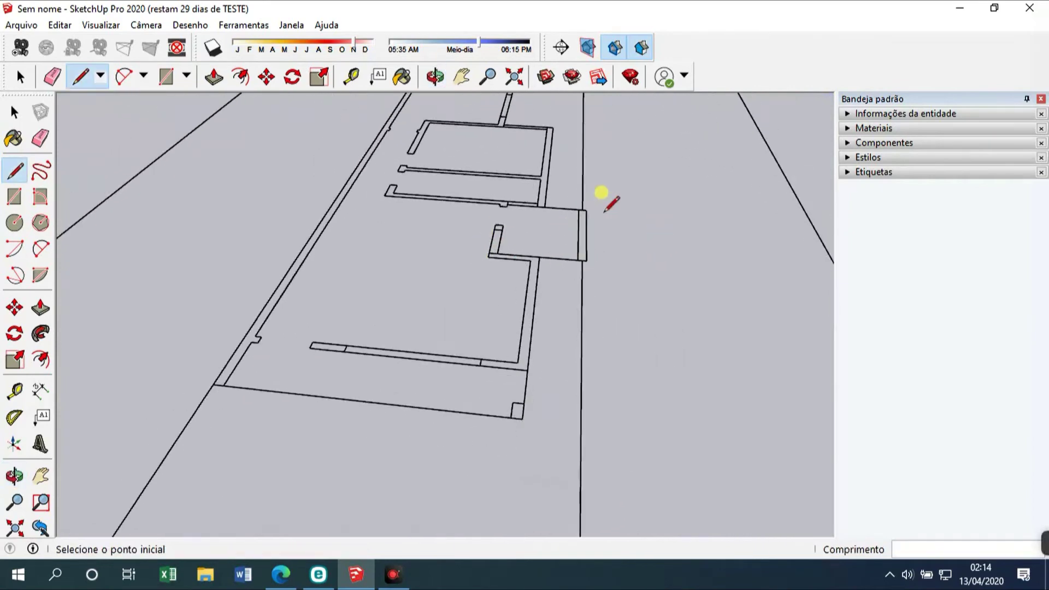
click(522, 420)
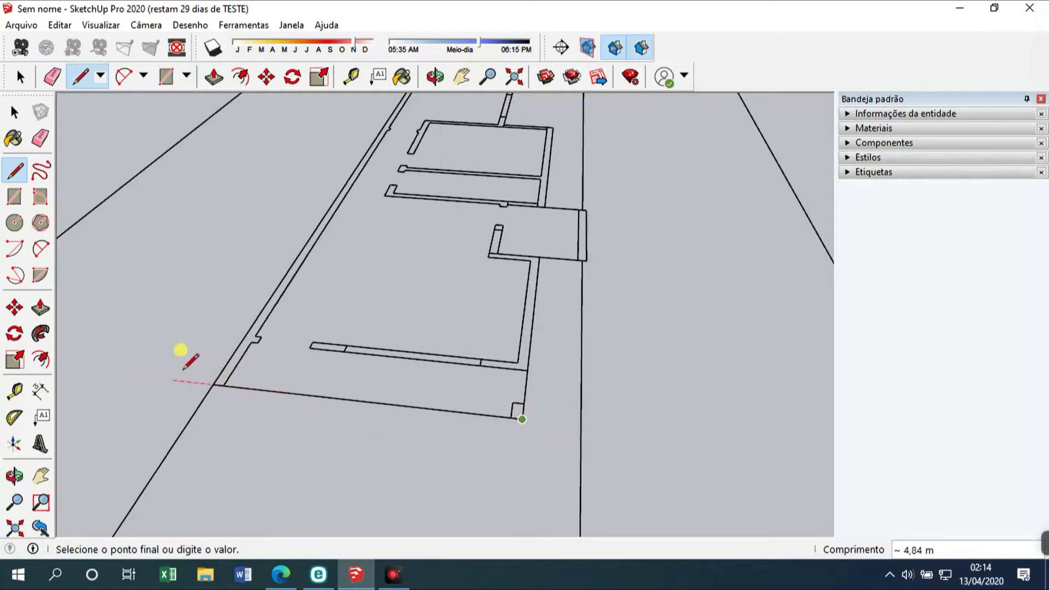
middle_drag(183, 364, 647, 315)
scroll(647, 313, down, 6)
scroll(480, 334, up, 5)
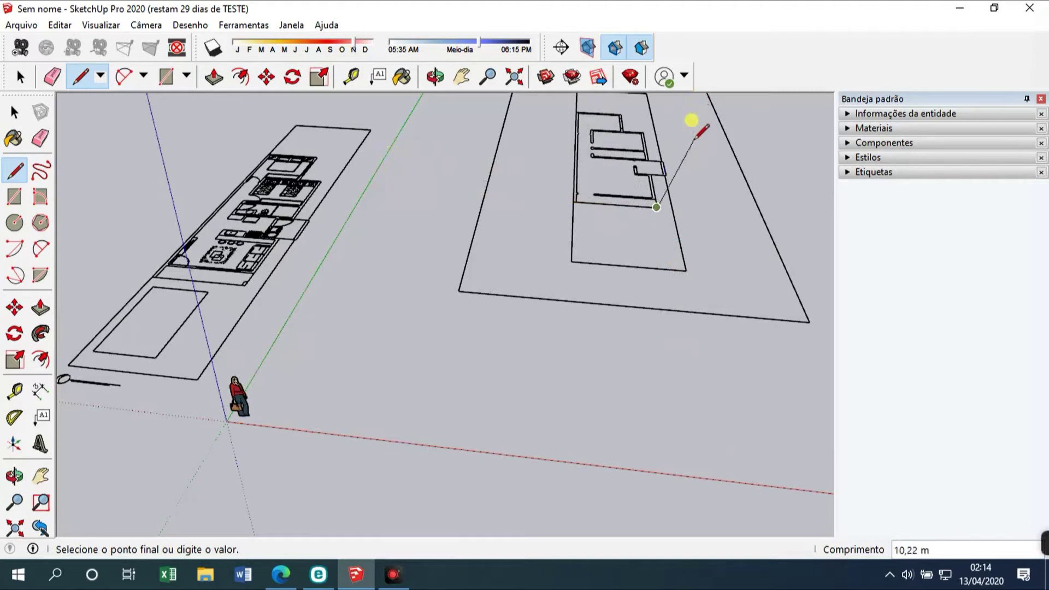
scroll(660, 173, up, 3)
scroll(645, 237, up, 2)
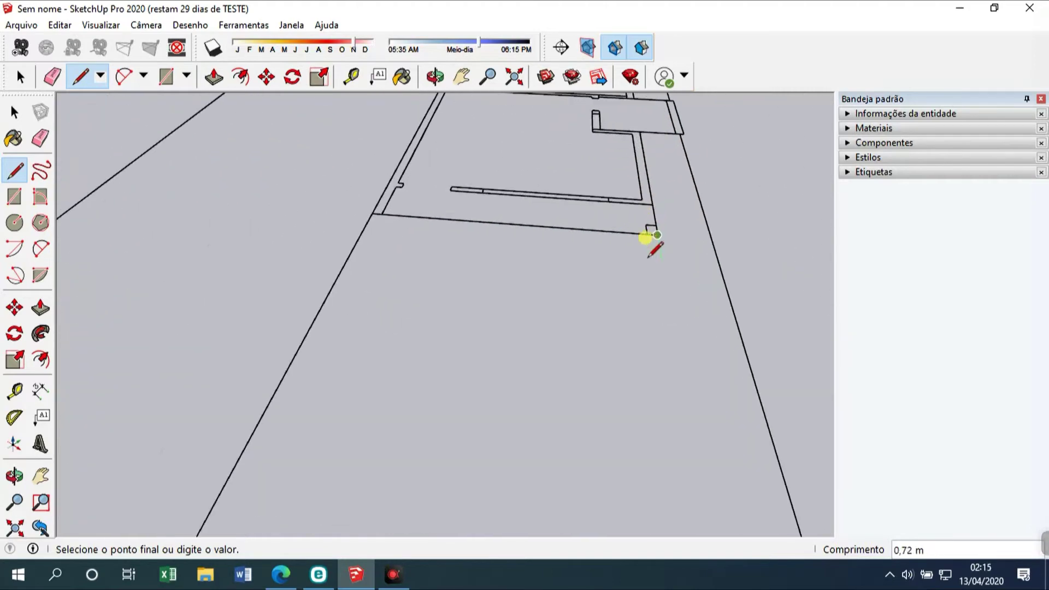
click(371, 213)
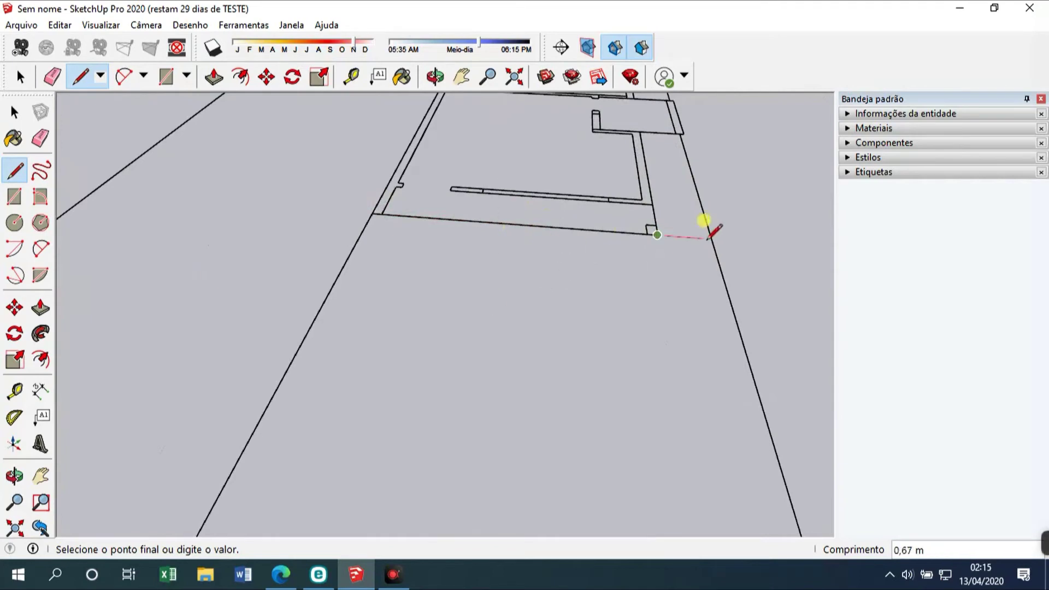
click(657, 235)
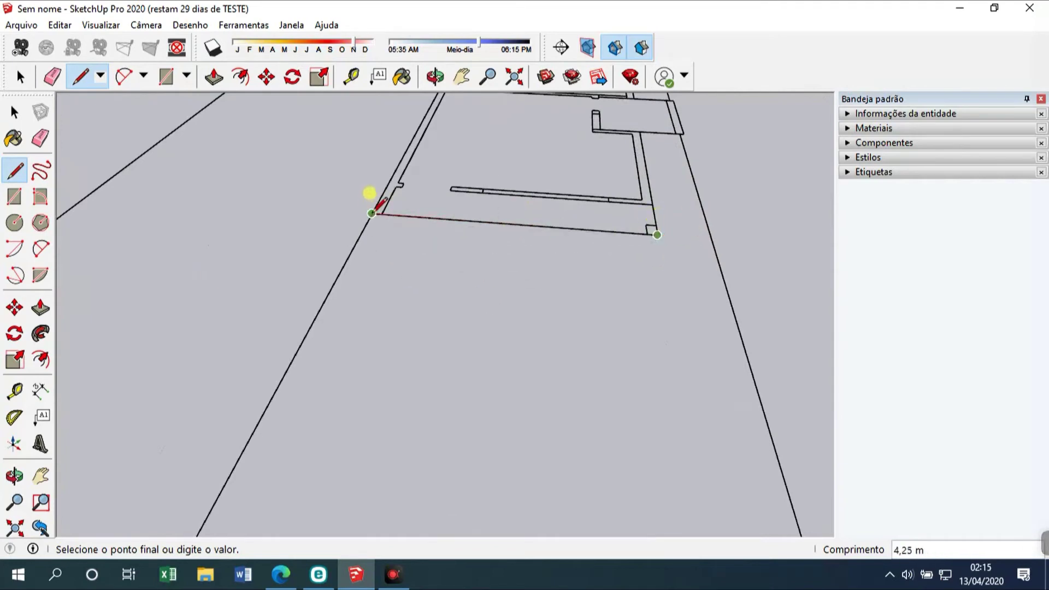
click(371, 213)
Examine the floor faces around the house walls and laundry area, checking which wall outlines still lack their own face
mouse_move(375, 197)
middle_down()
mouse_move(461, 293)
mouse_move(729, 284)
mouse_move(740, 384)
mouse_move(848, 375)
mouse_move(356, 314)
mouse_move(234, 241)
mouse_move(579, 388)
mouse_move(737, 229)
mouse_move(724, 244)
mouse_move(501, 281)
mouse_move(697, 303)
mouse_move(691, 363)
mouse_move(789, 358)
mouse_move(696, 440)
middle_up()
key(l)
scroll(608, 364, up, 3)
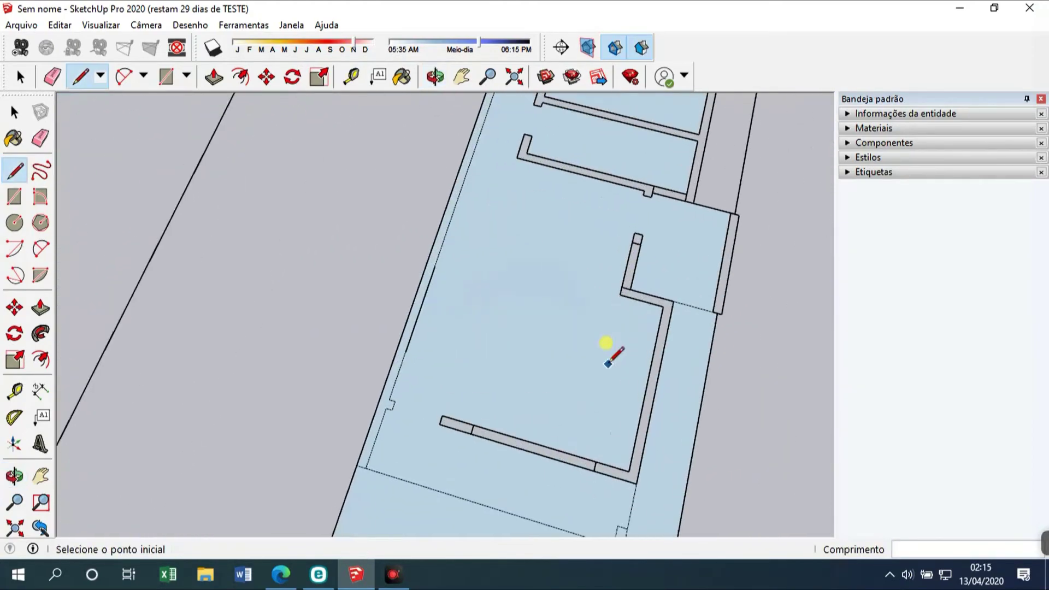
scroll(608, 365, down, 3)
middle_drag(601, 361, 669, 100)
scroll(597, 304, up, 4)
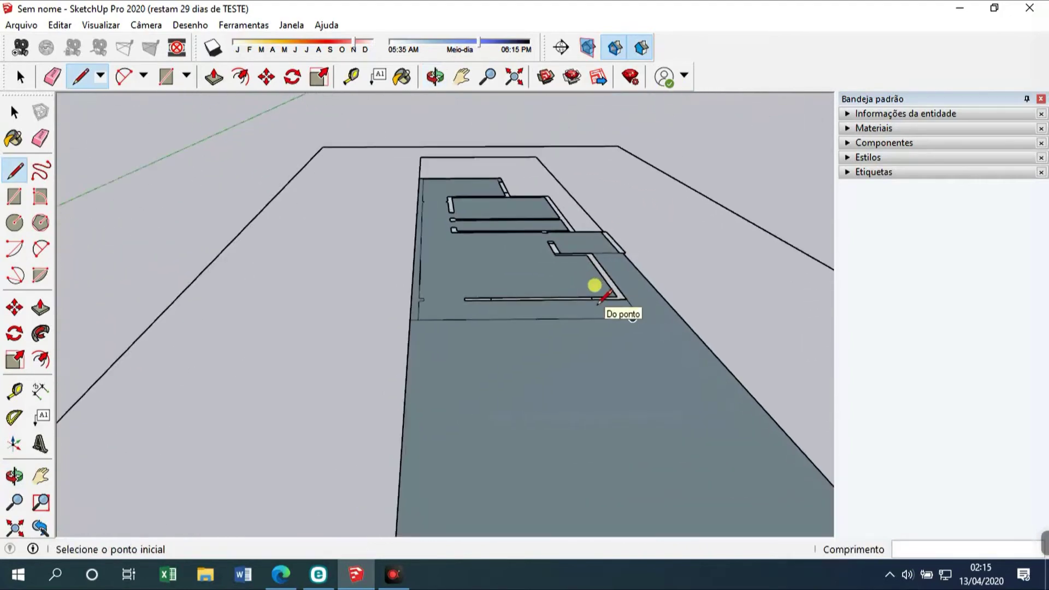
mouse_move(609, 297)
middle_down()
mouse_move(503, 316)
mouse_move(437, 412)
mouse_move(582, 490)
mouse_move(481, 405)
mouse_move(569, 410)
mouse_move(605, 270)
mouse_move(145, 175)
mouse_move(466, 281)
mouse_move(518, 273)
middle_up()
scroll(519, 398, up, 2)
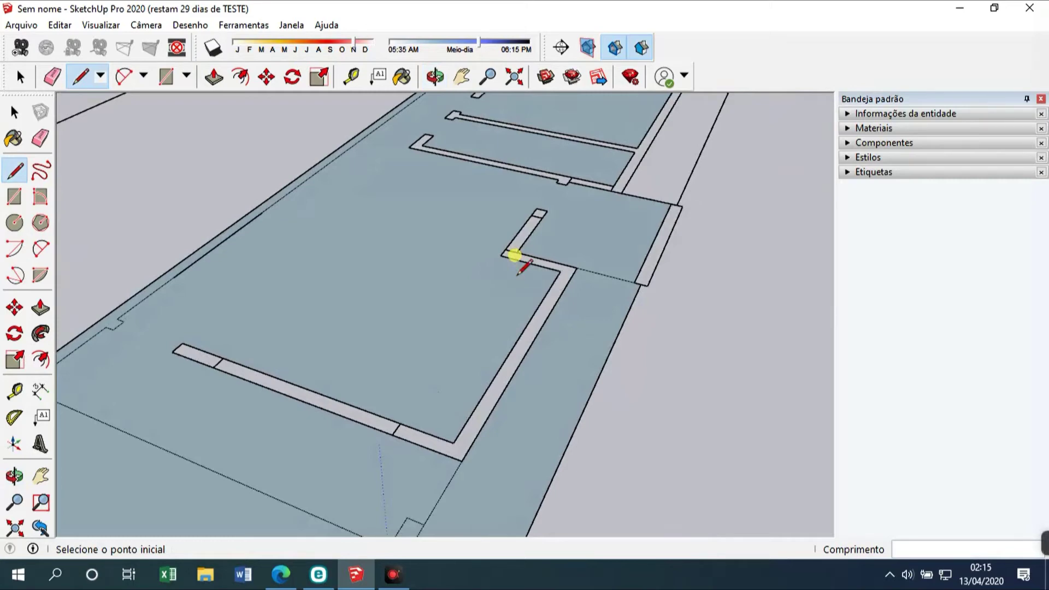
scroll(614, 279, up, 2)
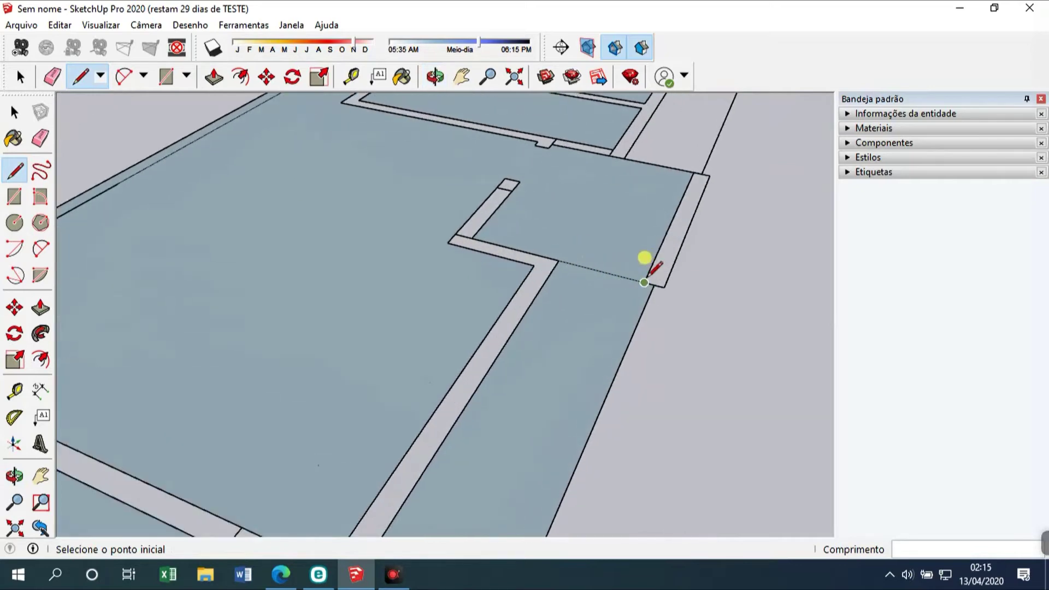
Trace the inner edge of the laundry's outer wall and the 5.00 m back edge of the lot to form their faces
click(644, 282)
click(694, 173)
click(694, 173)
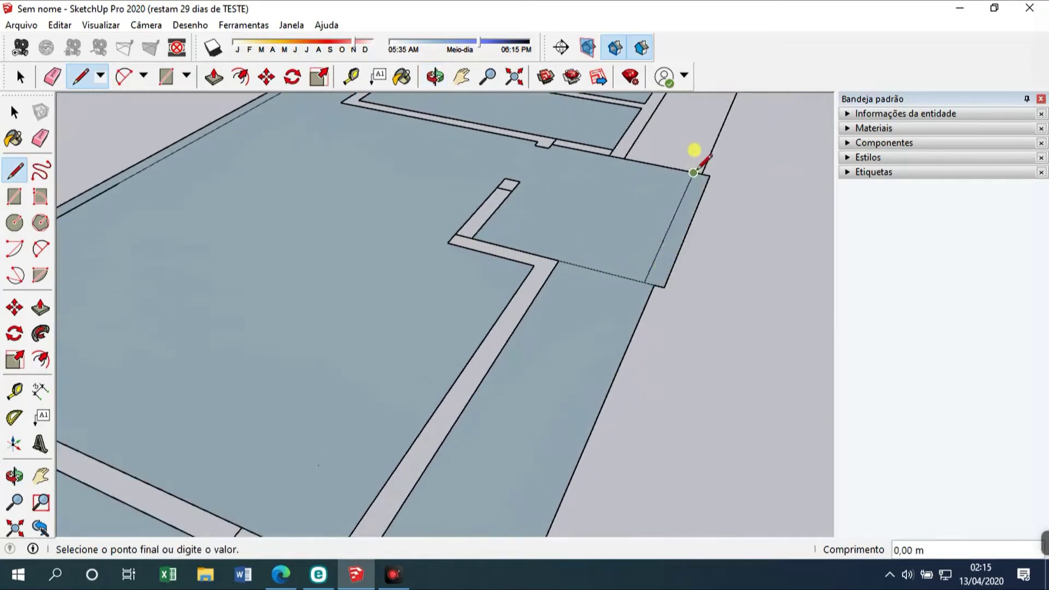
key(Escape)
scroll(698, 156, down, 8)
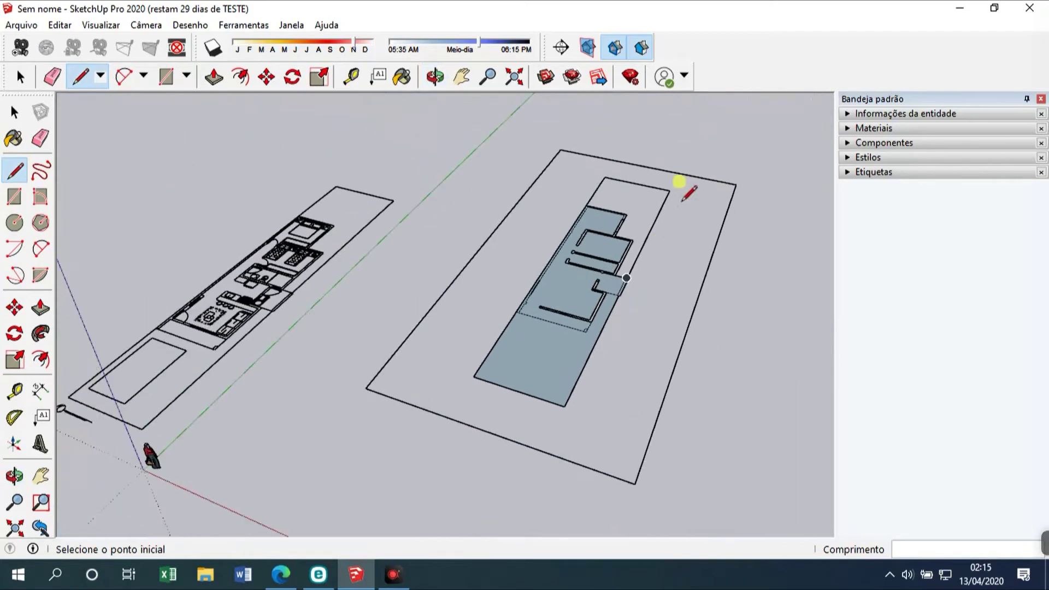
click(670, 190)
click(605, 179)
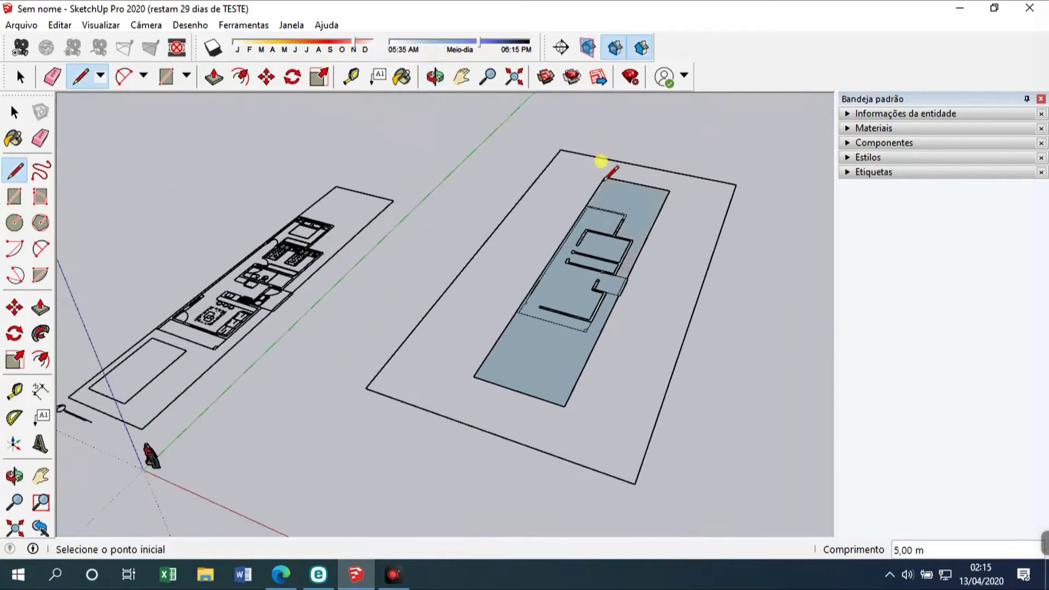
Trace the two short crosslines marking the window opening in the rear room's side wall to form the wall faces
scroll(605, 179, up, 8)
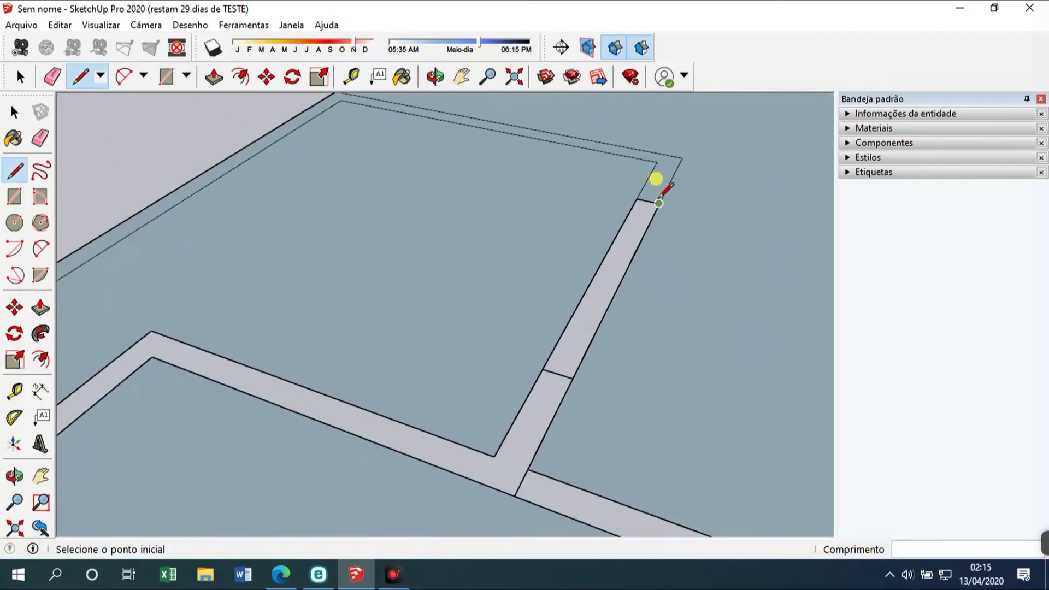
click(659, 204)
click(637, 199)
click(543, 370)
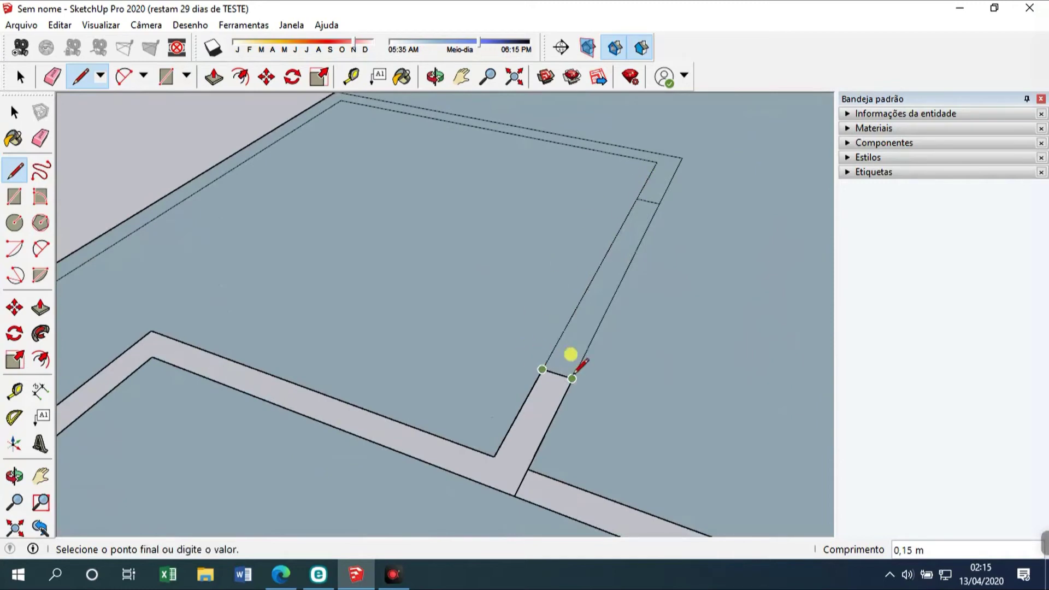
click(572, 378)
scroll(552, 350, down, 3)
Trace the junction edge and the 0.15 m outer corner edge of the adjoining middle room's wall to form its faces
click(530, 339)
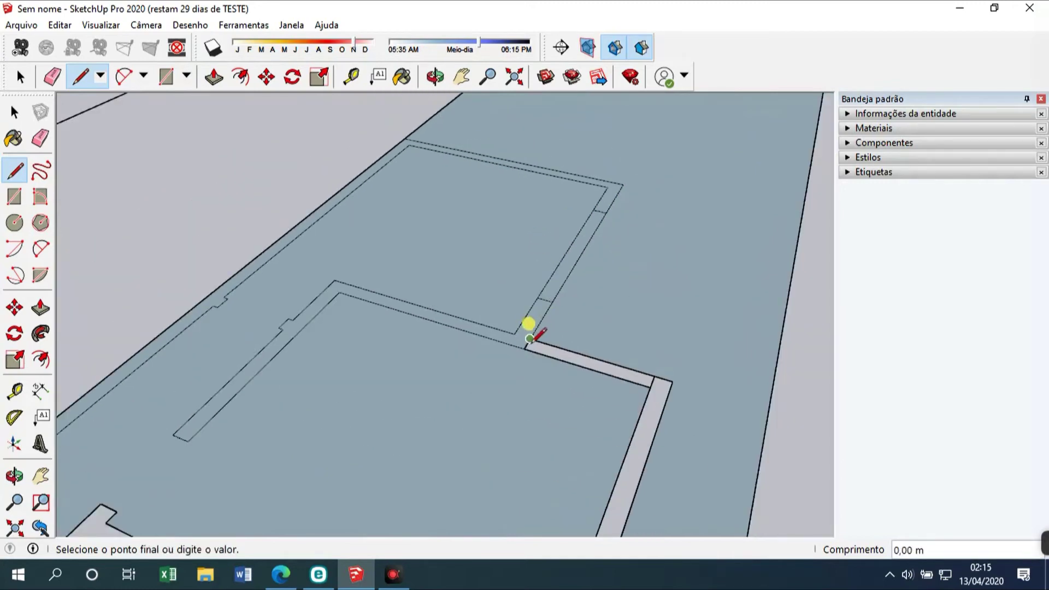
click(534, 339)
click(671, 382)
click(654, 377)
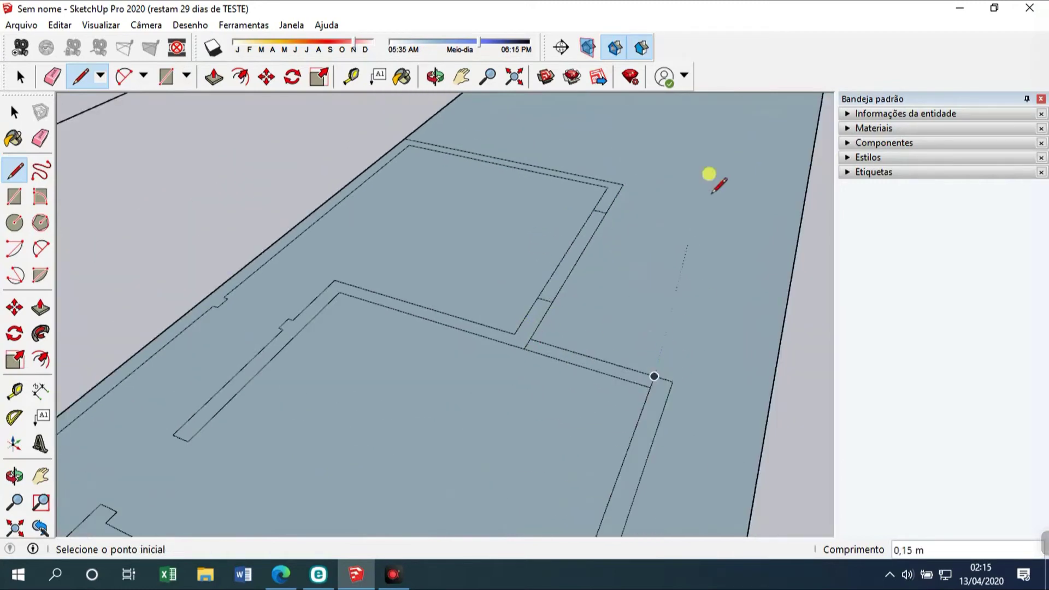
Trace the short crosslines at the tip and base of the stub wall beside the laundry to form its faces
scroll(621, 363, down, 3)
scroll(597, 387, up, 3)
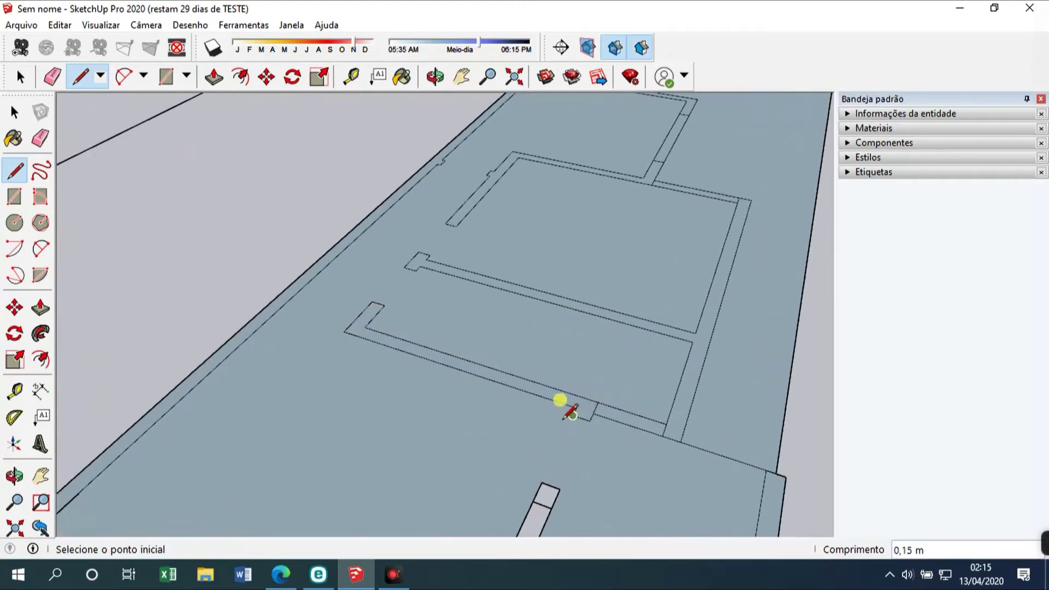
scroll(606, 273, down, 4)
scroll(600, 364, up, 3)
click(586, 355)
click(572, 352)
scroll(599, 306, down, 2)
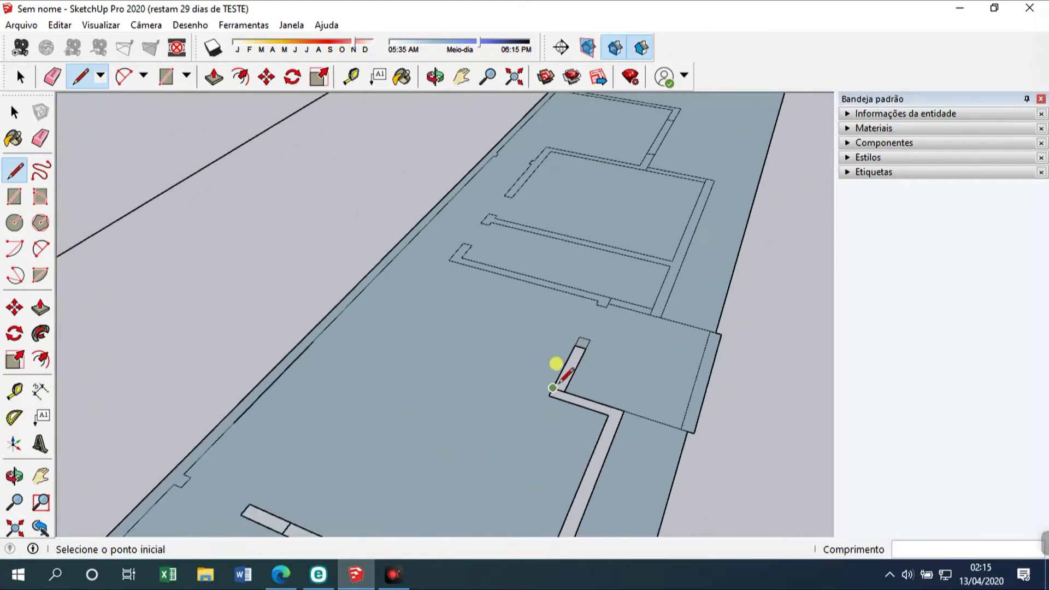
scroll(554, 386, up, 2)
click(567, 394)
click(551, 393)
scroll(669, 249, down, 4)
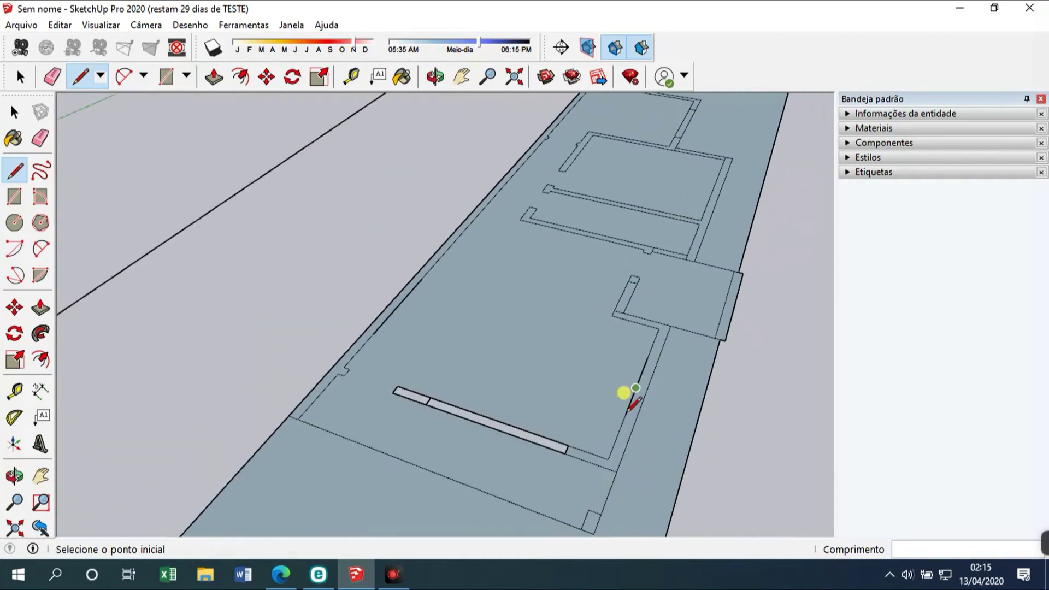
Trace the crosslines at both ends of the opening in the living room's front wall to form its remaining faces
scroll(623, 393, up, 3)
click(504, 477)
click(495, 494)
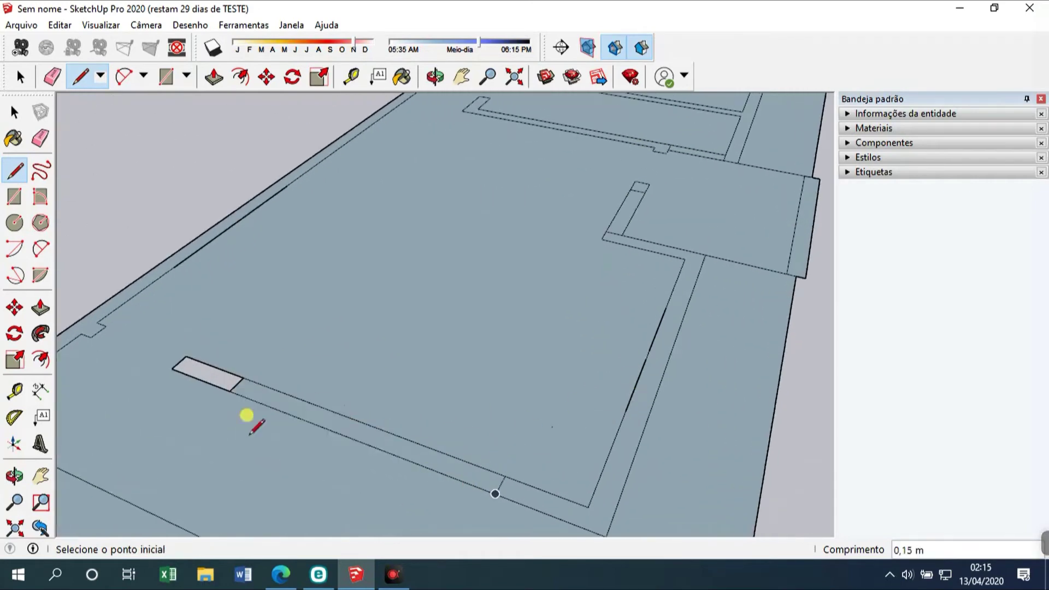
click(243, 379)
click(220, 370)
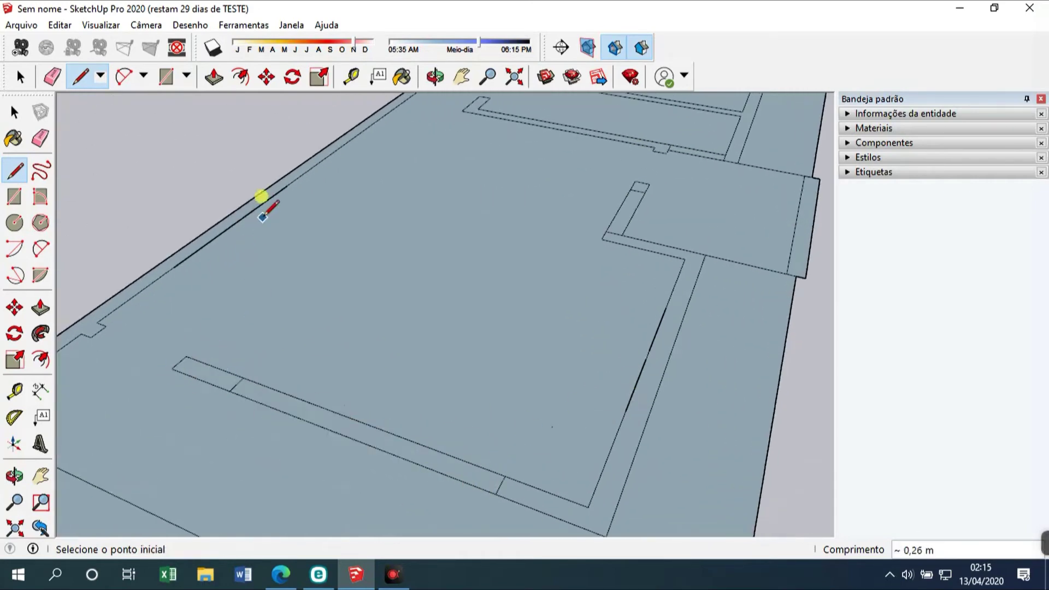
Delete the loose overlapping lines along the living room's two side walls
key(space)
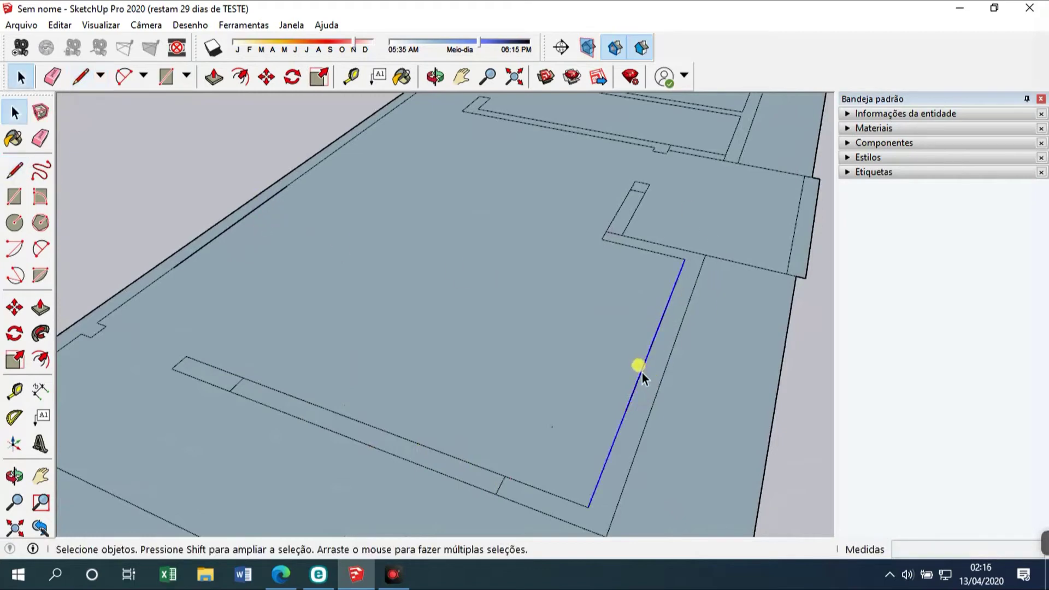
click(658, 335)
click(658, 330)
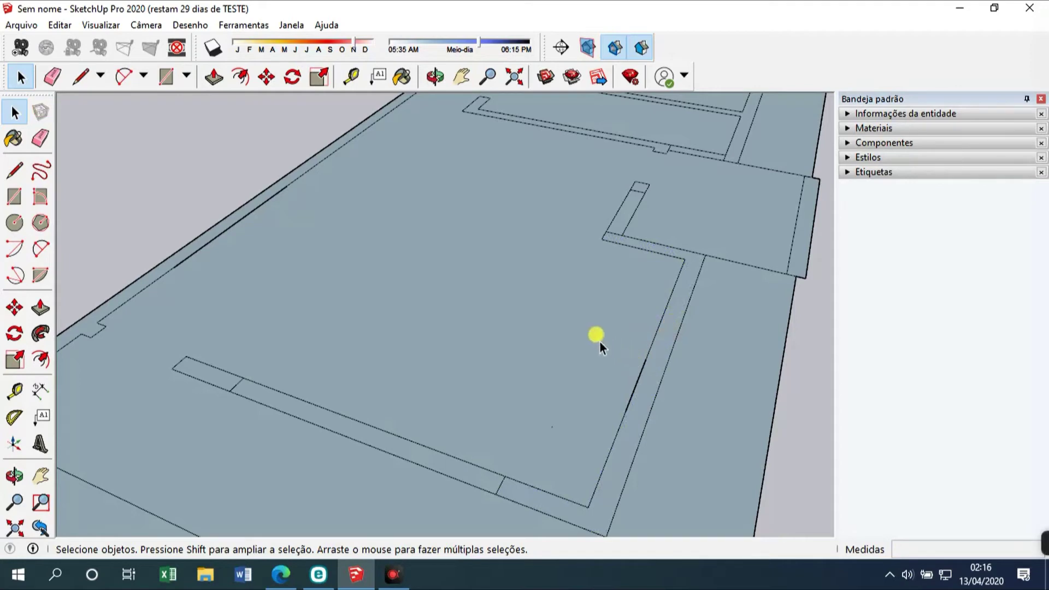
key(Delete)
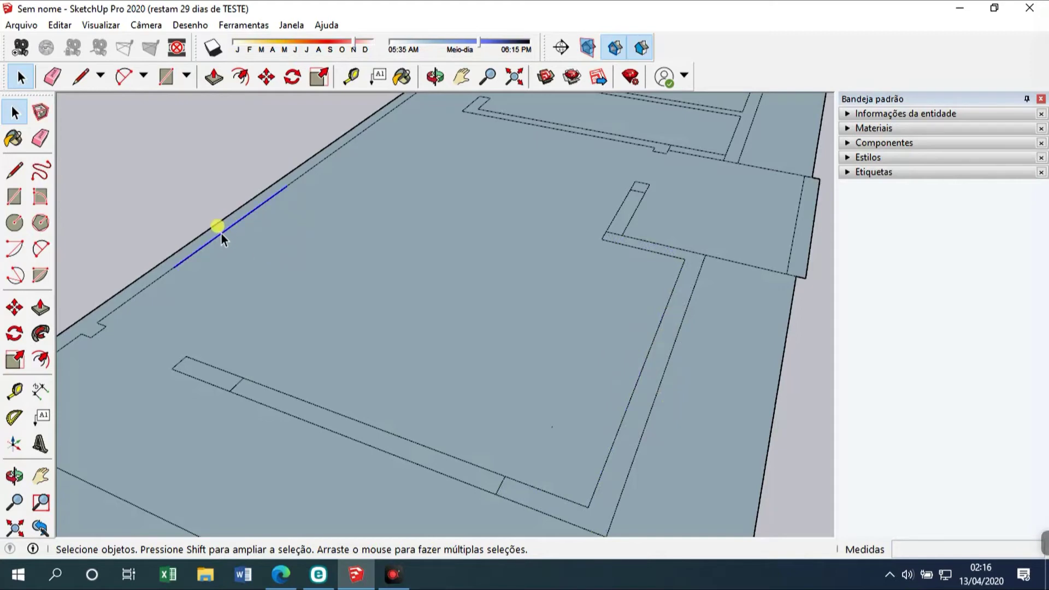
key(Delete)
Check the faces of the traced wall plan and compare the plan with the furnished backup copy
scroll(588, 237, down, 6)
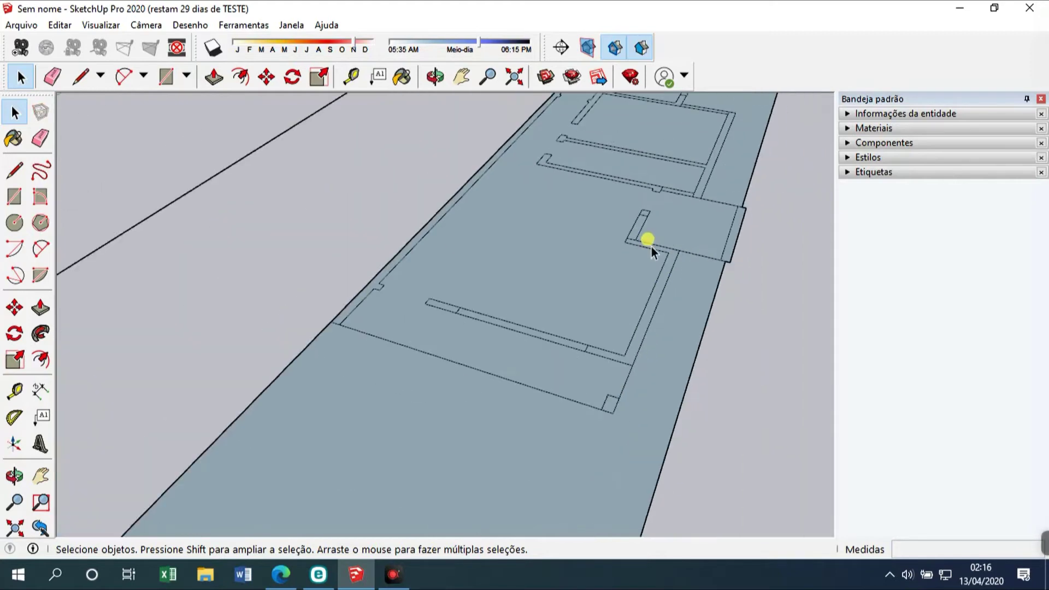
scroll(731, 244, down, 2)
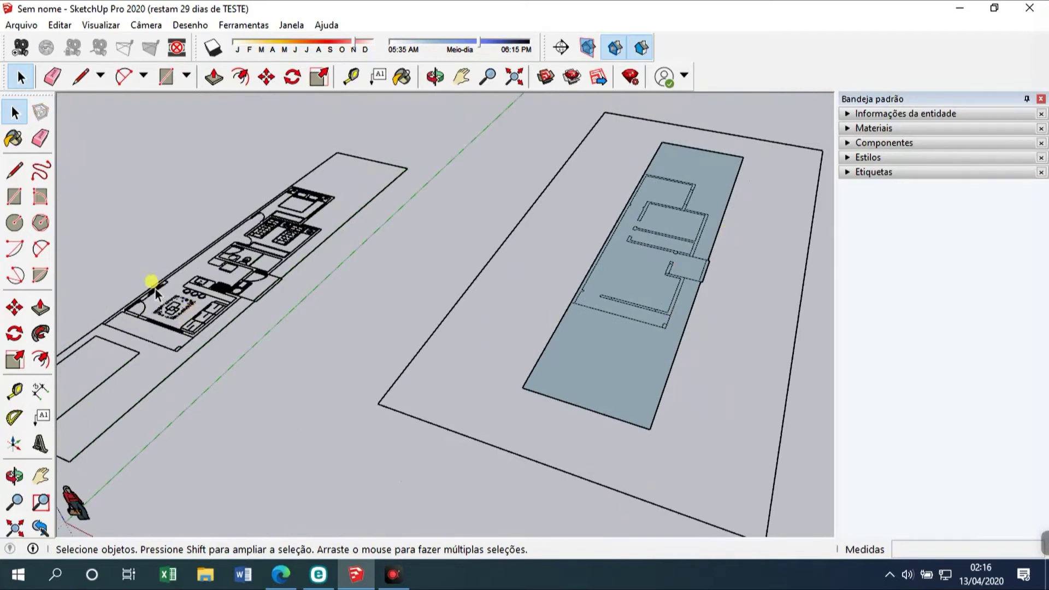
scroll(628, 279, up, 5)
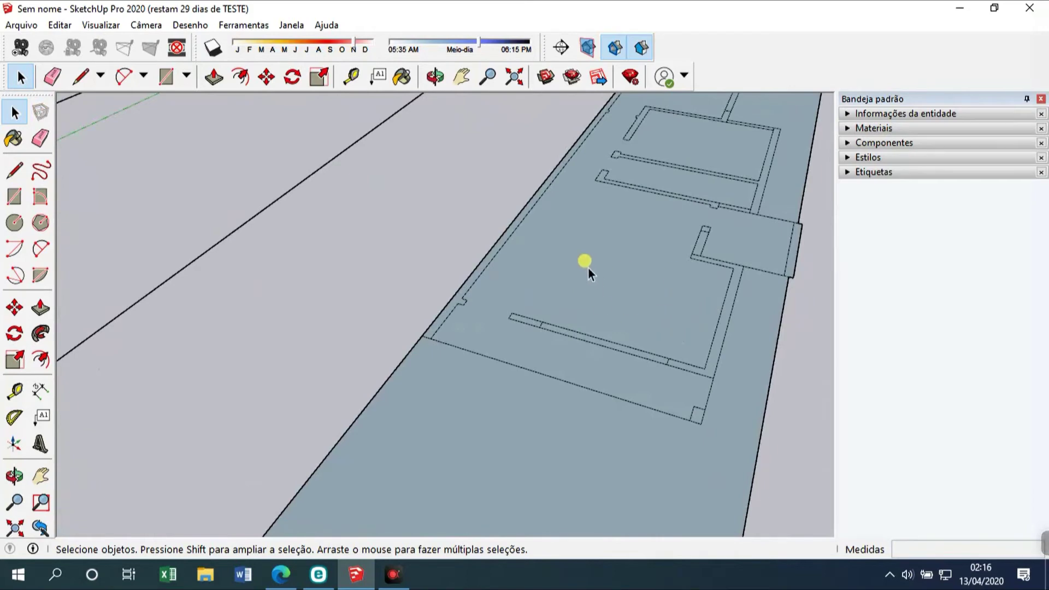
scroll(588, 267, down, 1)
scroll(304, 211, down, 5)
middle_drag(300, 211, 648, 288)
scroll(466, 240, up, 5)
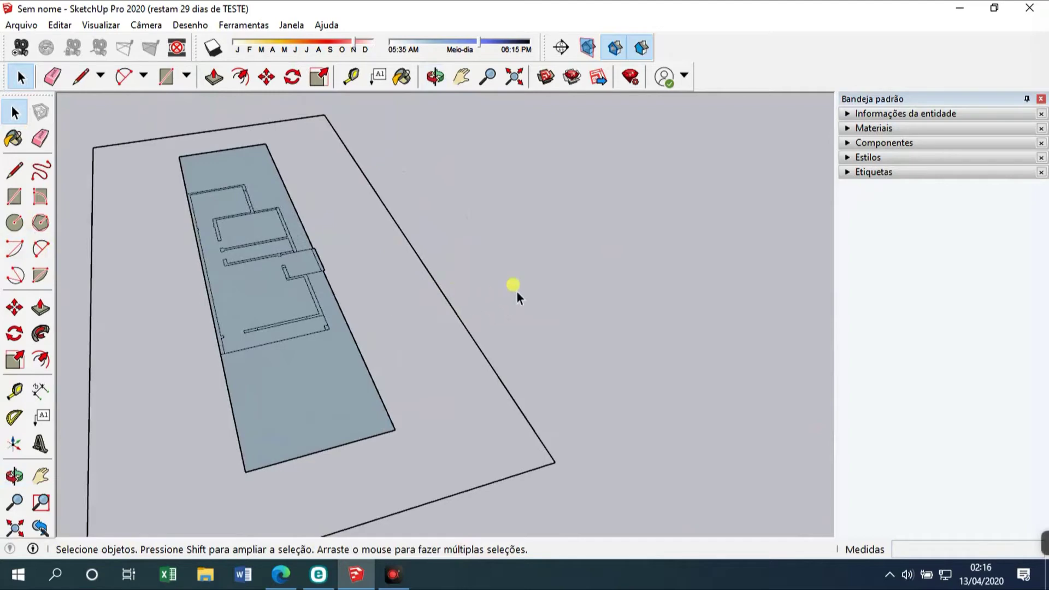
Draw a closed four-sided outline with the Line tool on the empty ground beside the lot to form a sample face
click(14, 170)
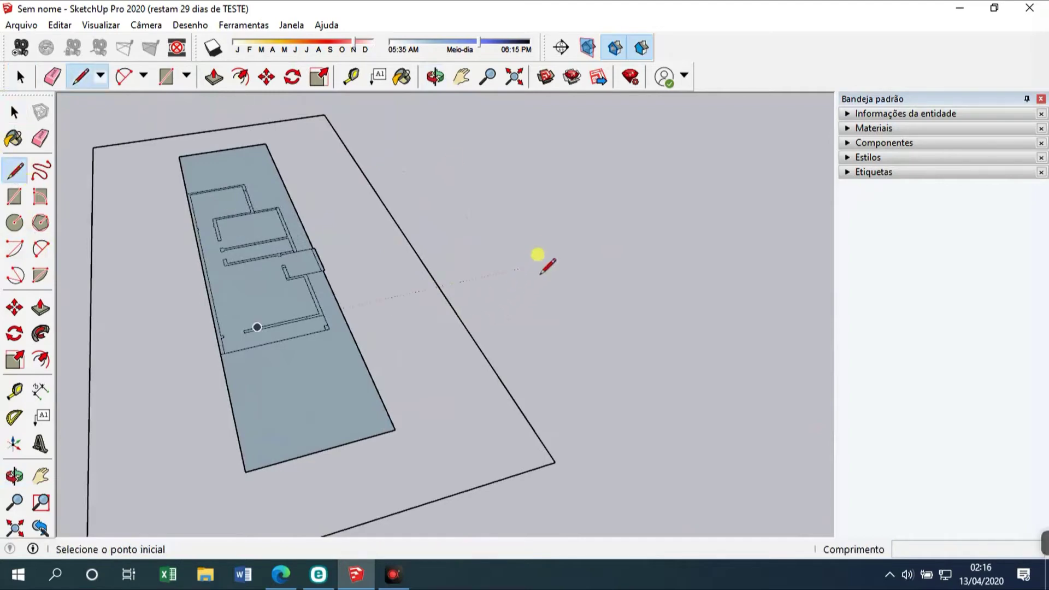
click(502, 272)
click(636, 242)
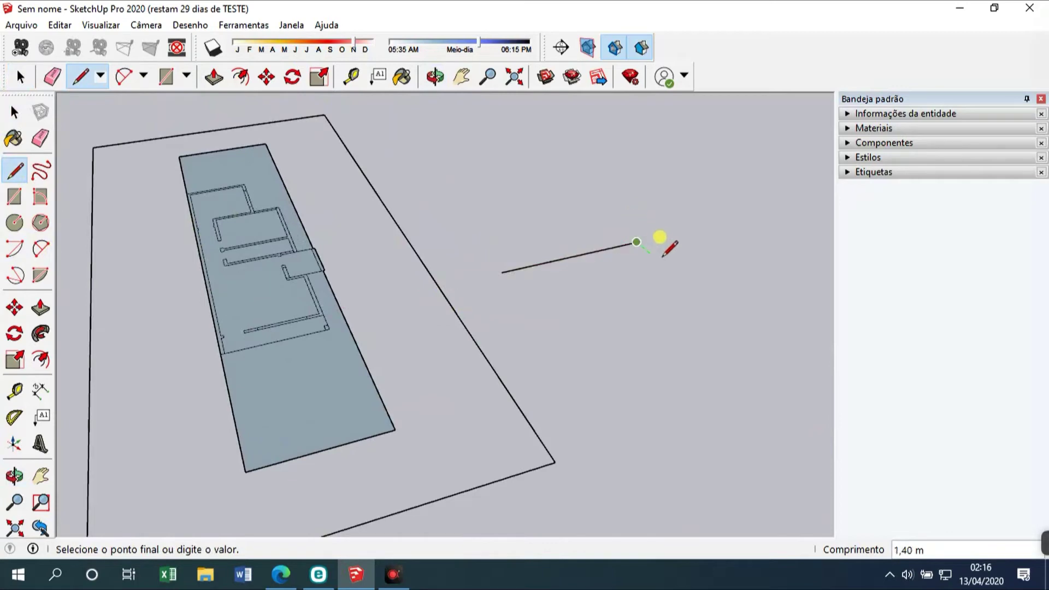
click(725, 318)
click(562, 364)
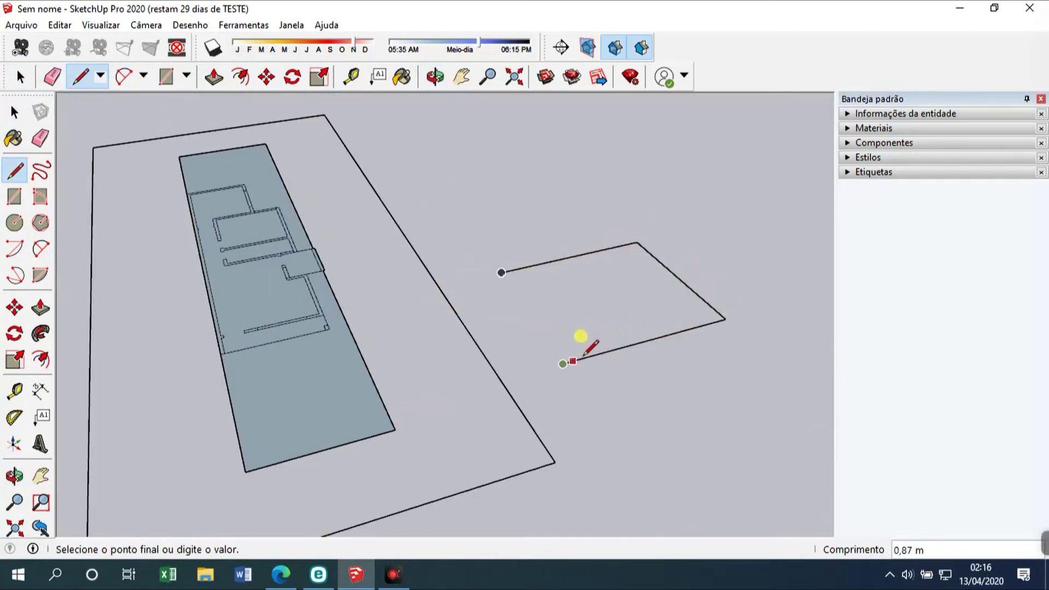
click(502, 273)
middle_drag(502, 272, 412, 305)
scroll(530, 392, up, 3)
scroll(528, 393, up, 2)
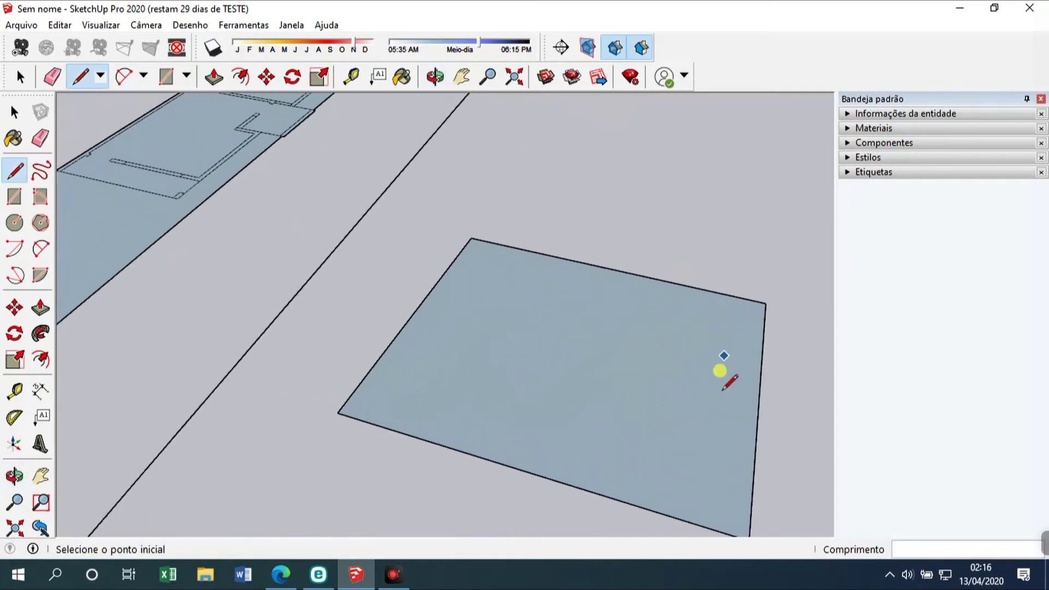
scroll(481, 372, down, 1)
scroll(472, 376, down, 2)
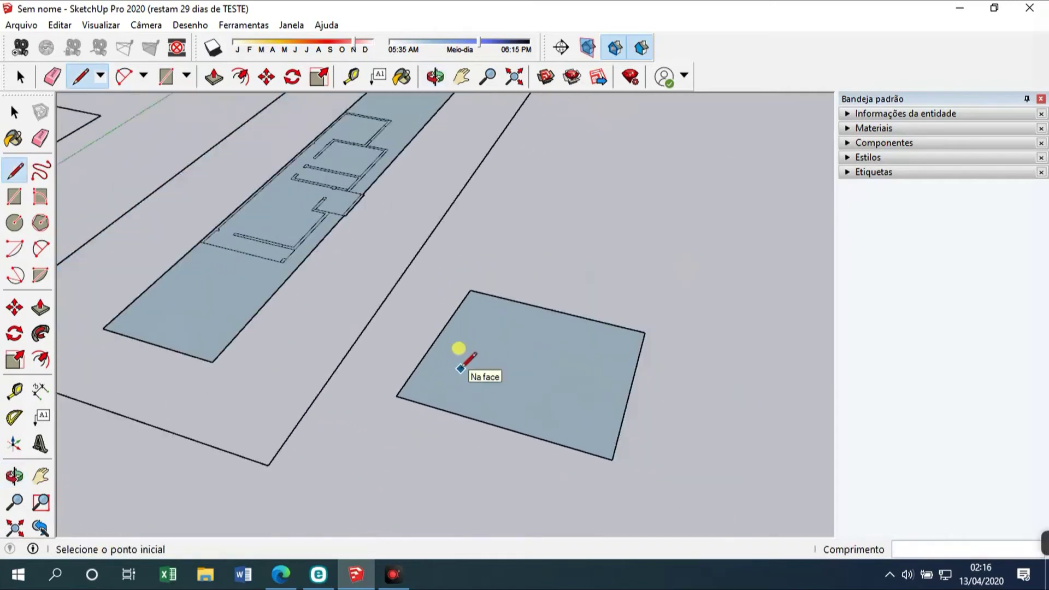
key(space)
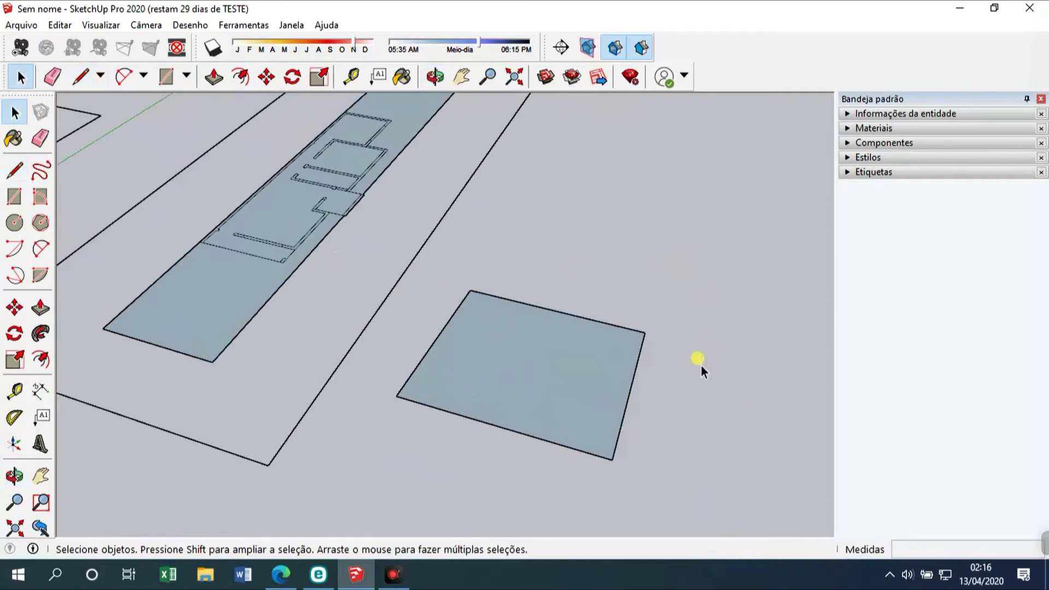
Draw a sample rectangle about 7.74 m by 4.97 m on the empty ground behind the line-drawn face
scroll(604, 361, down, 3)
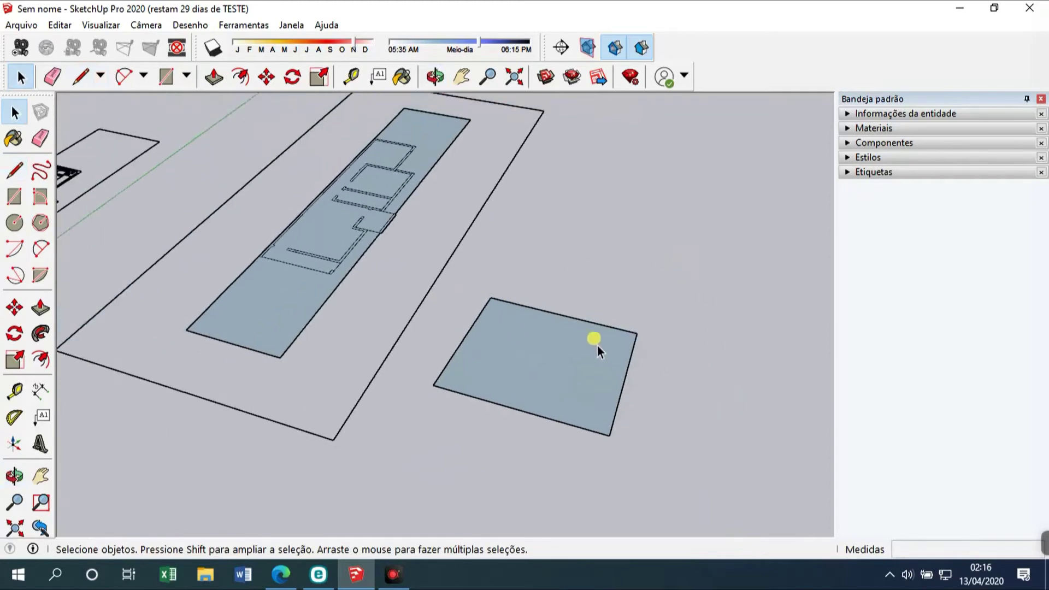
click(14, 196)
click(659, 200)
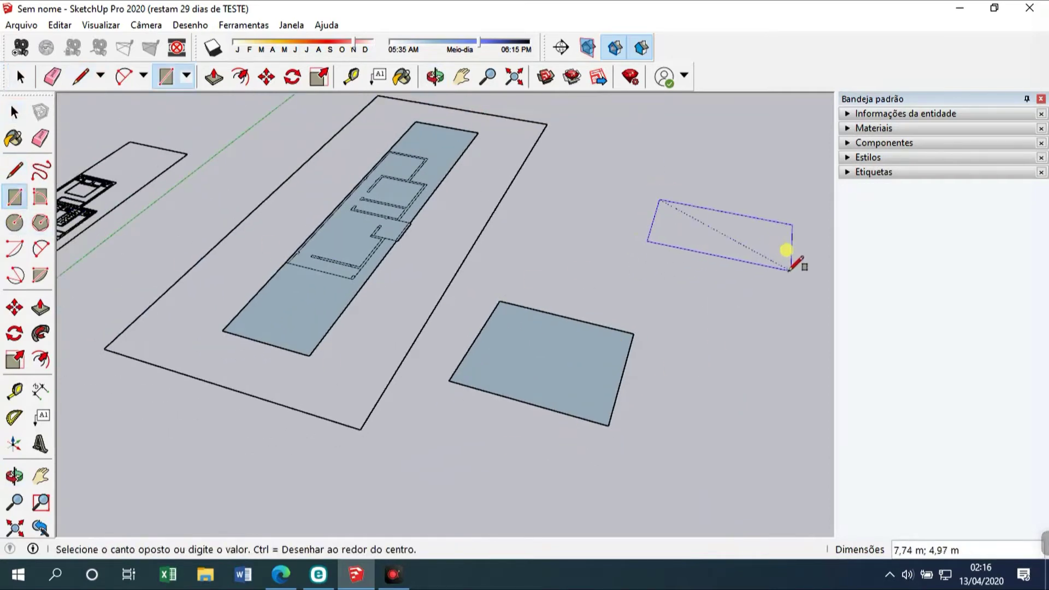
click(791, 270)
key(space)
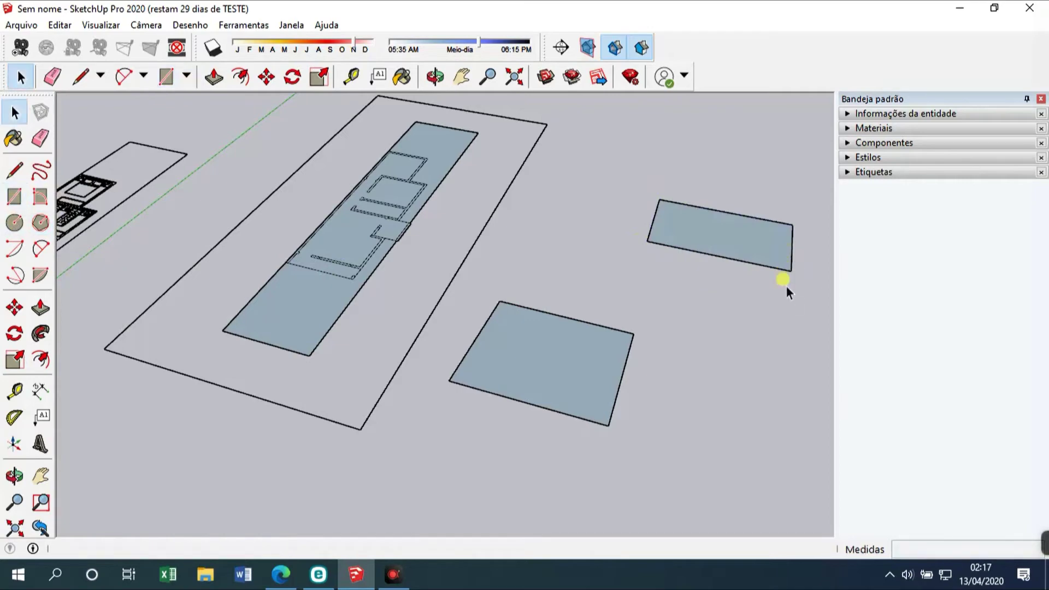
Draw a second sample rectangle about 5.36 m by 5.89 m next to the line-drawn face
click(17, 198)
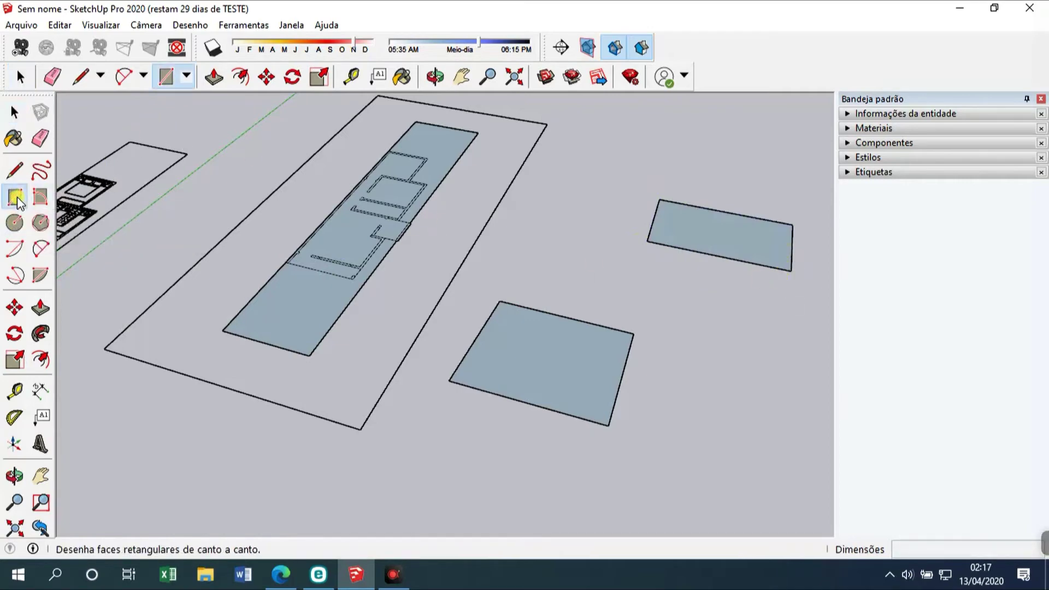
click(694, 322)
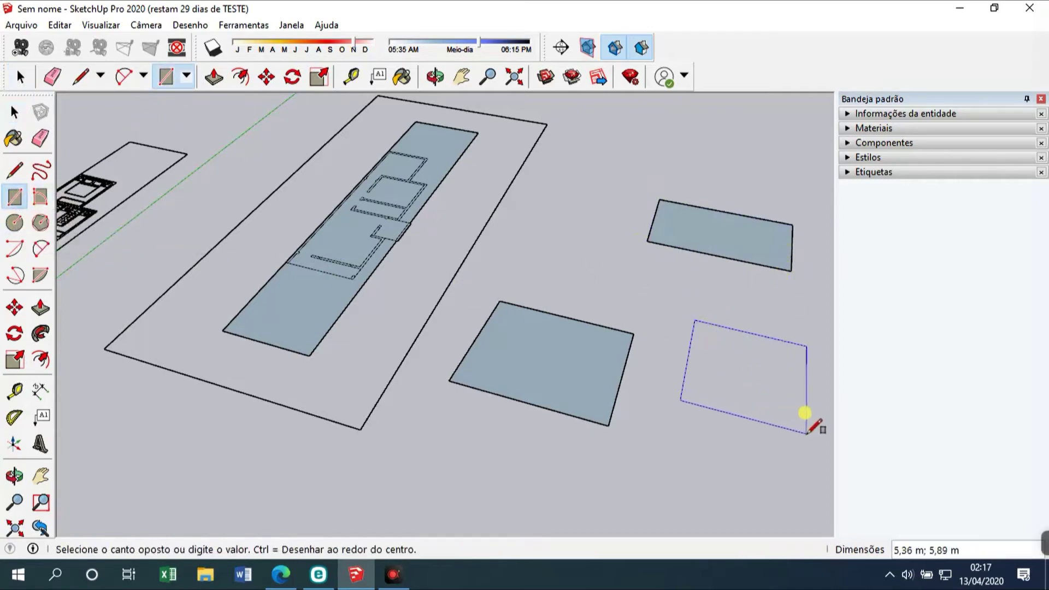
click(807, 433)
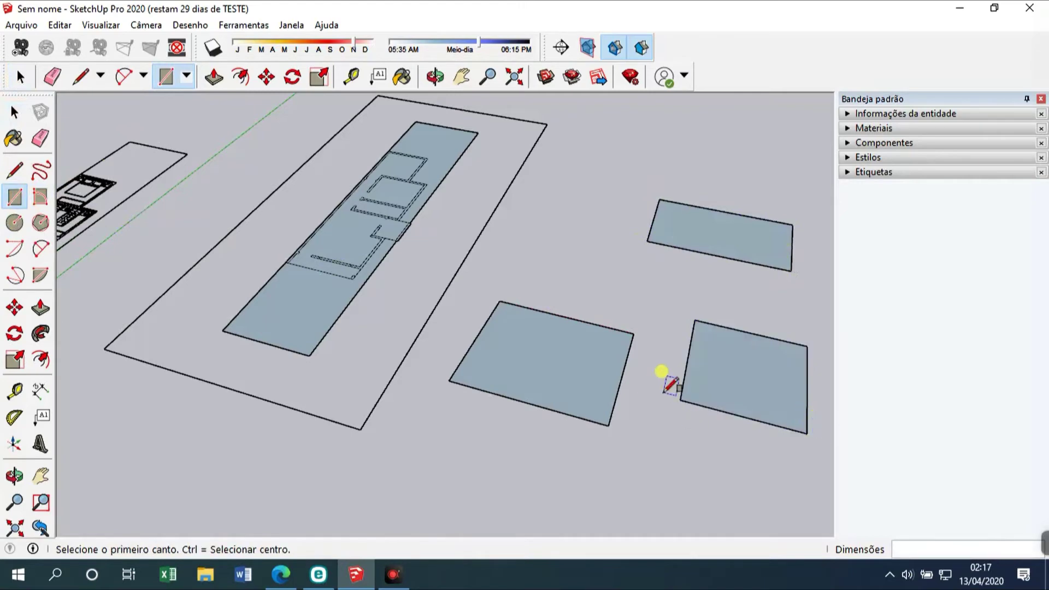
key(space)
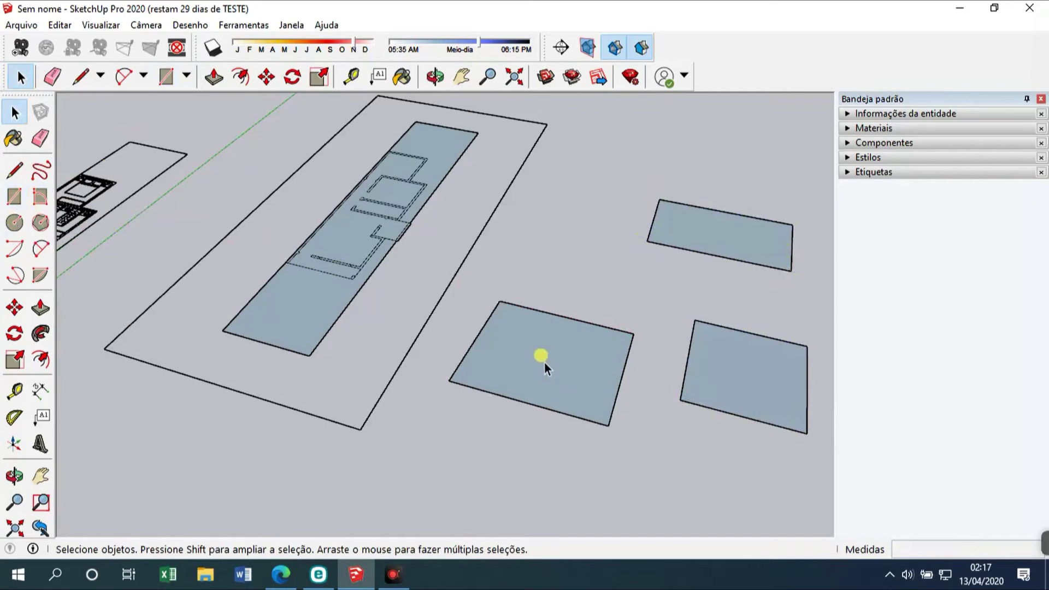
middle_drag(544, 362, 576, 347)
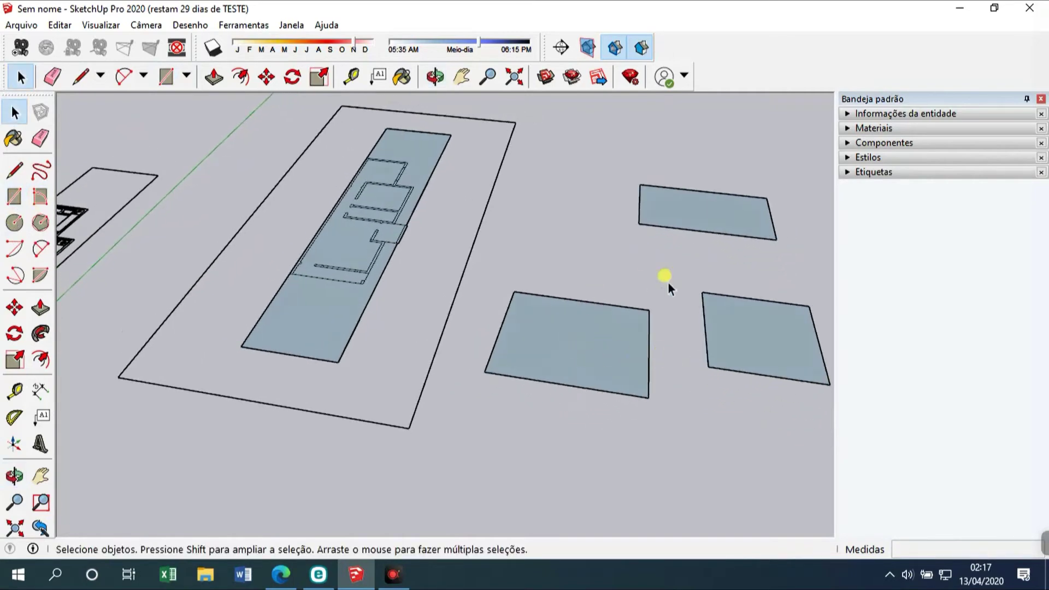
middle_drag(668, 283, 105, 225)
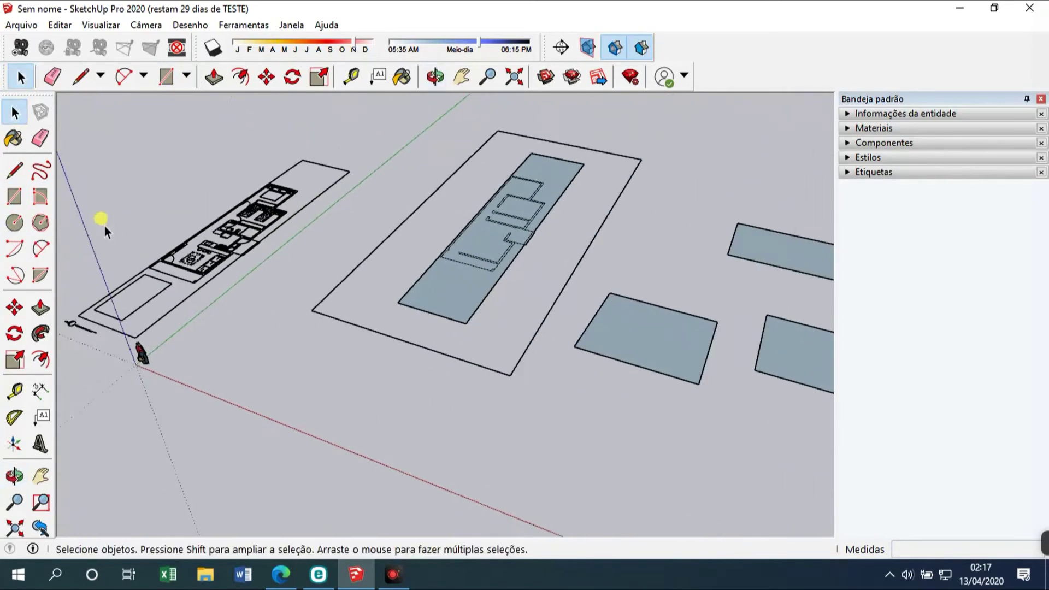
scroll(104, 224, down, 4)
scroll(589, 263, up, 2)
scroll(477, 338, up, 1)
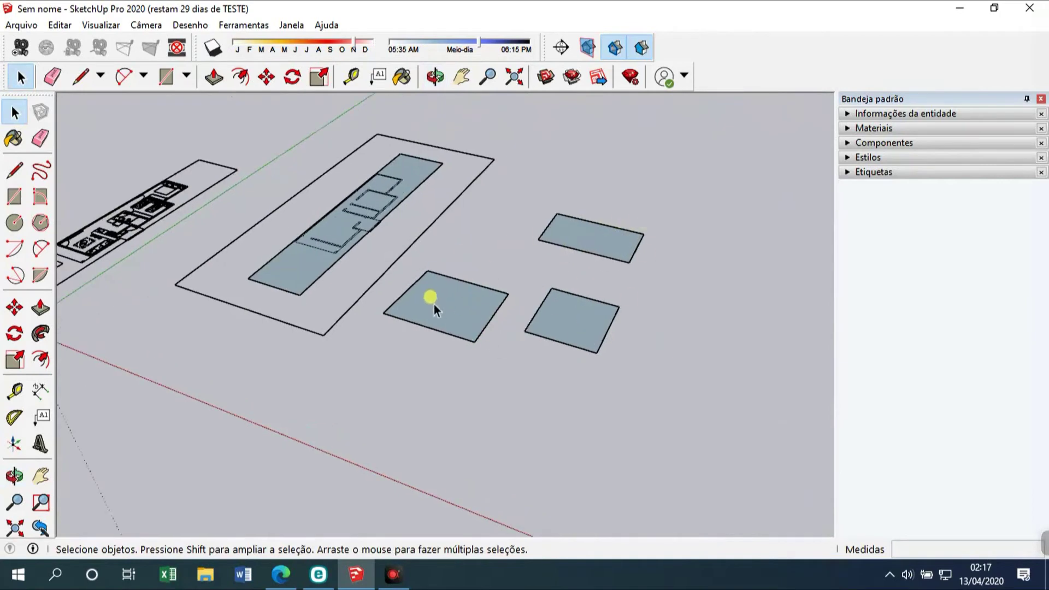
Examine the three sample faces from above and below to compare their front and back sides
scroll(434, 304, up, 3)
click(475, 290)
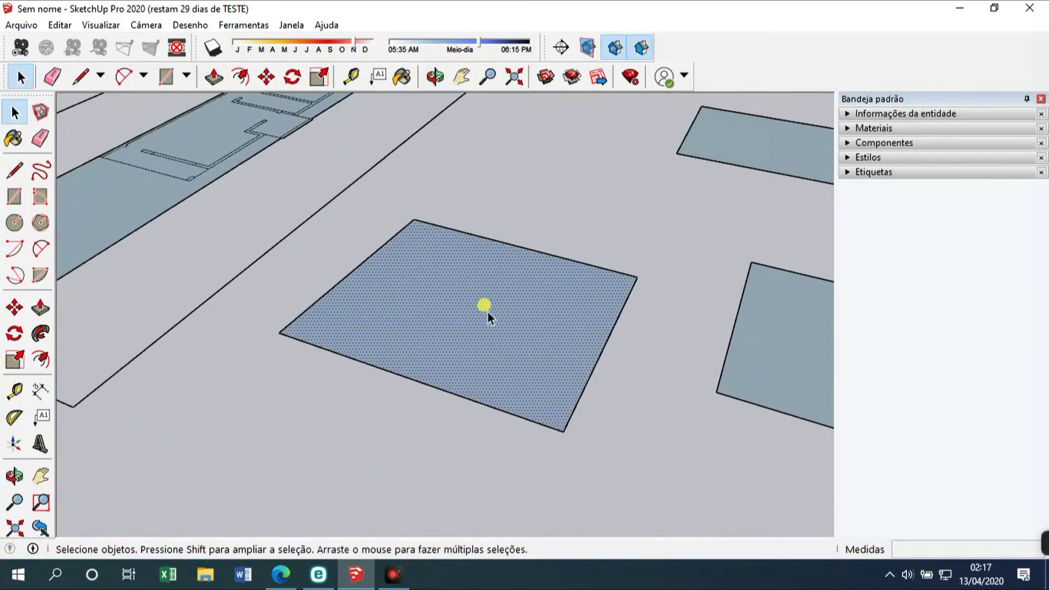
scroll(463, 317, up, 3)
middle_drag(633, 285, 218, 320)
middle_drag(609, 195, 136, 264)
scroll(402, 304, down, 4)
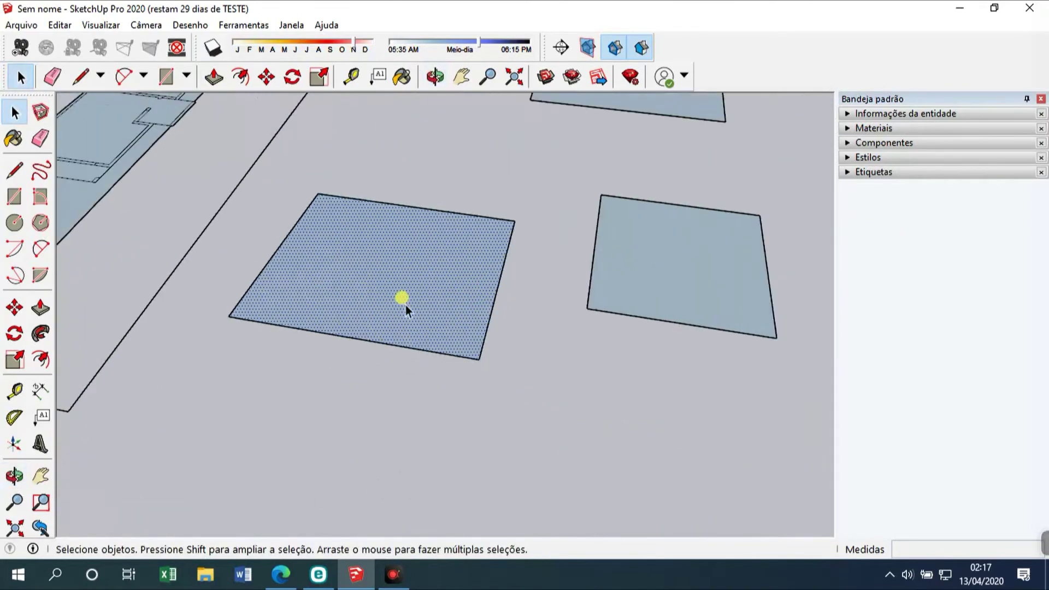
click(501, 292)
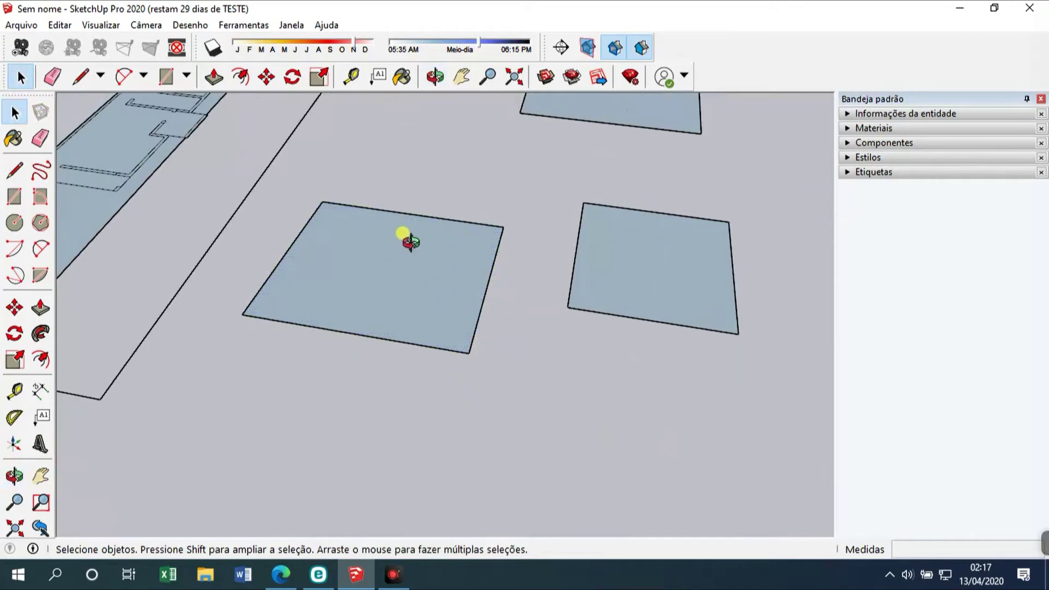
middle_drag(405, 241, 545, 244)
scroll(449, 271, up, 5)
scroll(449, 270, down, 4)
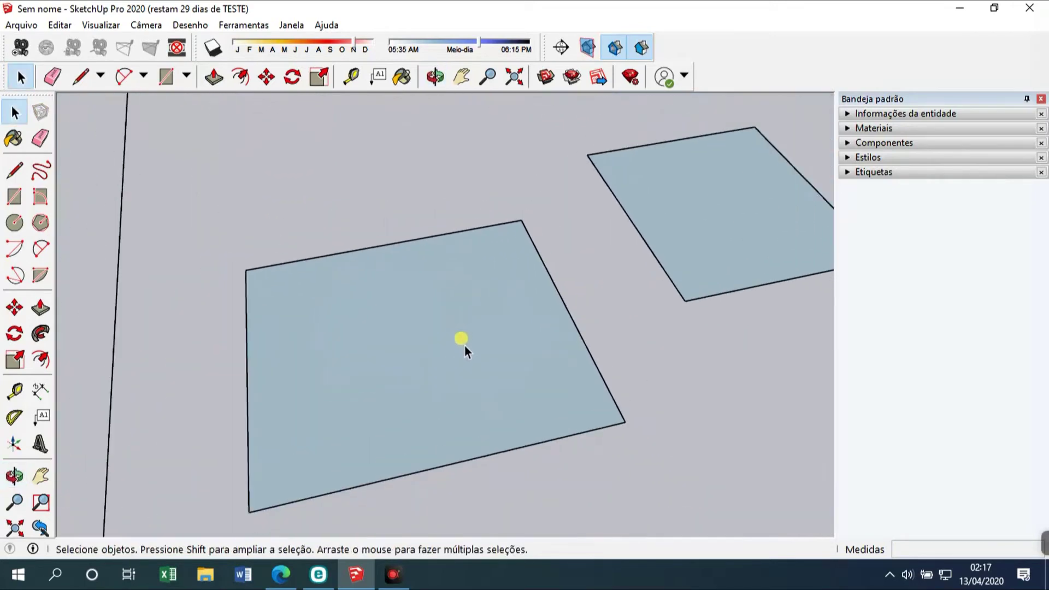
middle_drag(464, 345, 491, 39)
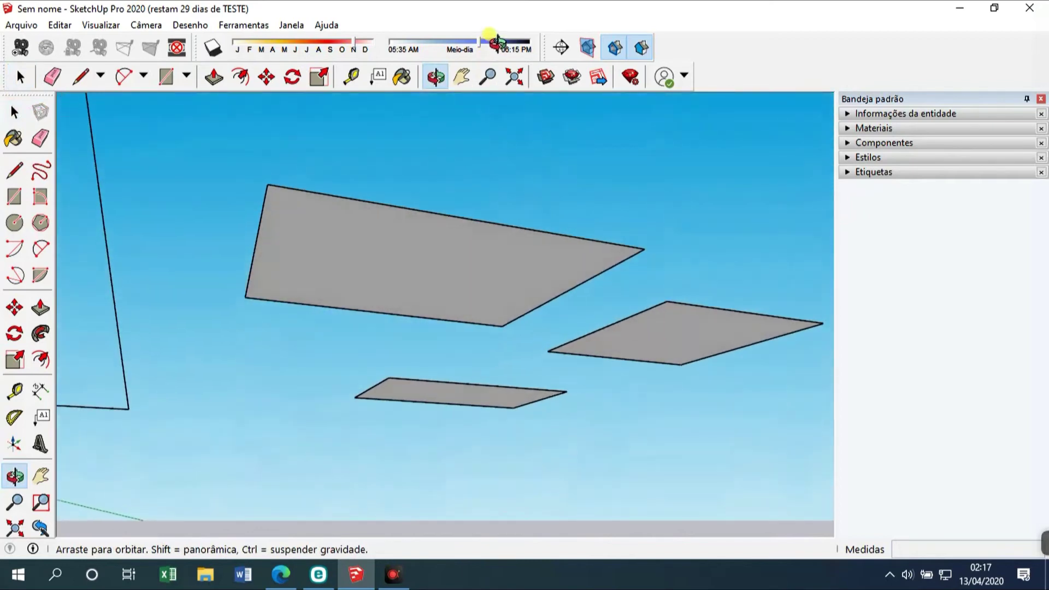
mouse_move(503, 365)
middle_down()
mouse_move(528, 228)
mouse_move(592, 145)
mouse_move(534, 208)
mouse_move(426, 442)
mouse_move(440, 583)
mouse_move(433, 490)
mouse_move(394, 571)
mouse_move(492, 425)
middle_up()
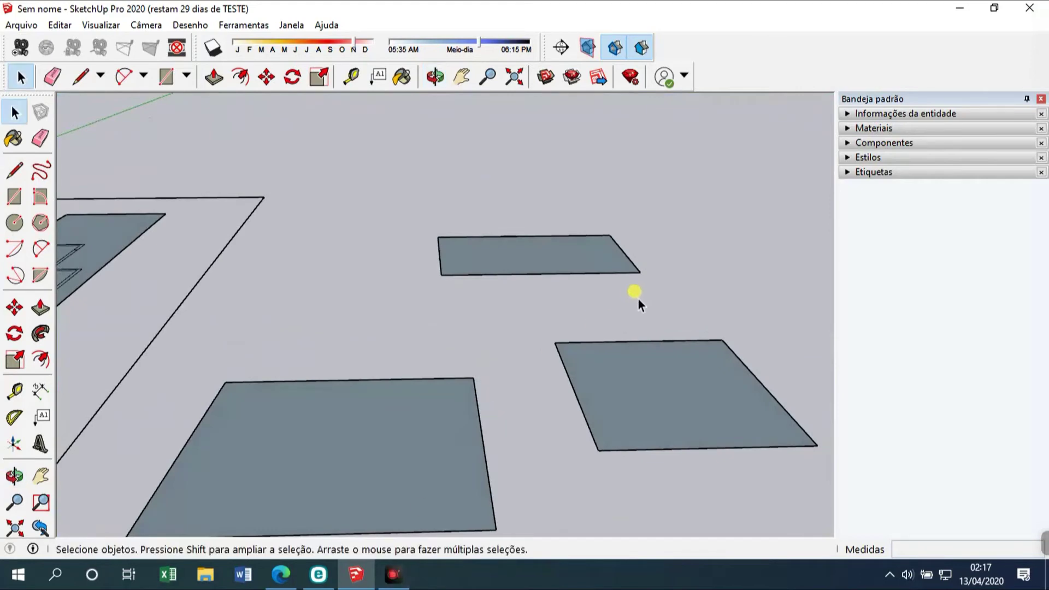
scroll(638, 299, down, 5)
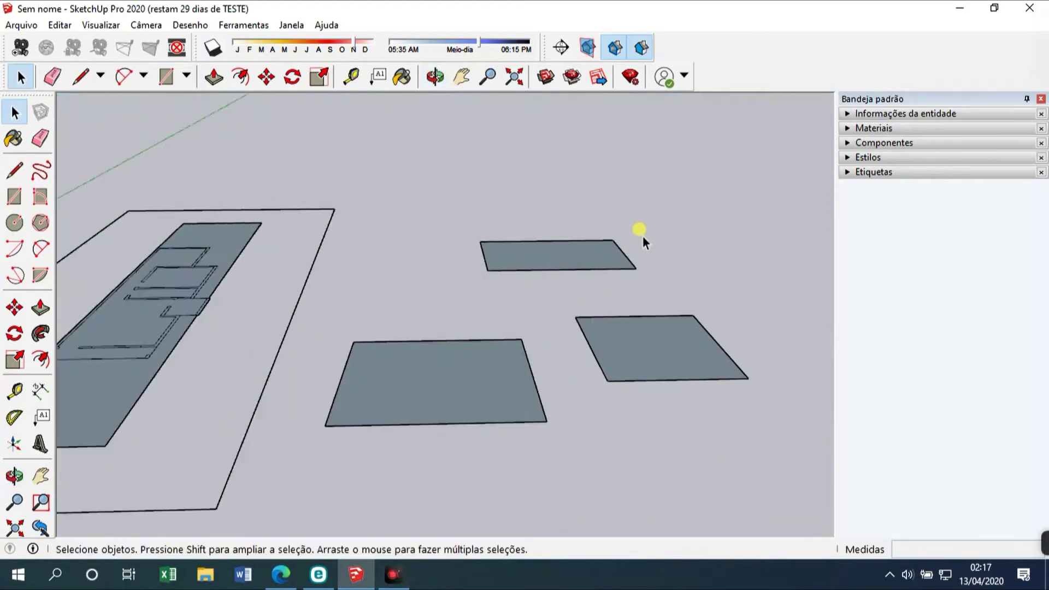
scroll(500, 359, up, 2)
scroll(500, 361, up, 1)
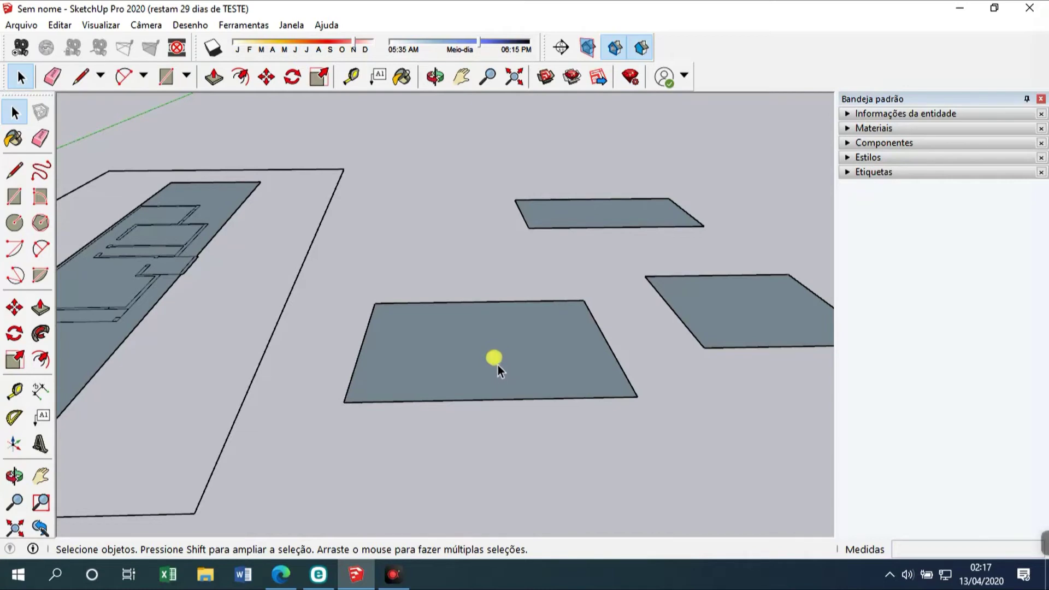
Reverse the line-drawn sample face beside the lot so its front side points up
click(498, 365)
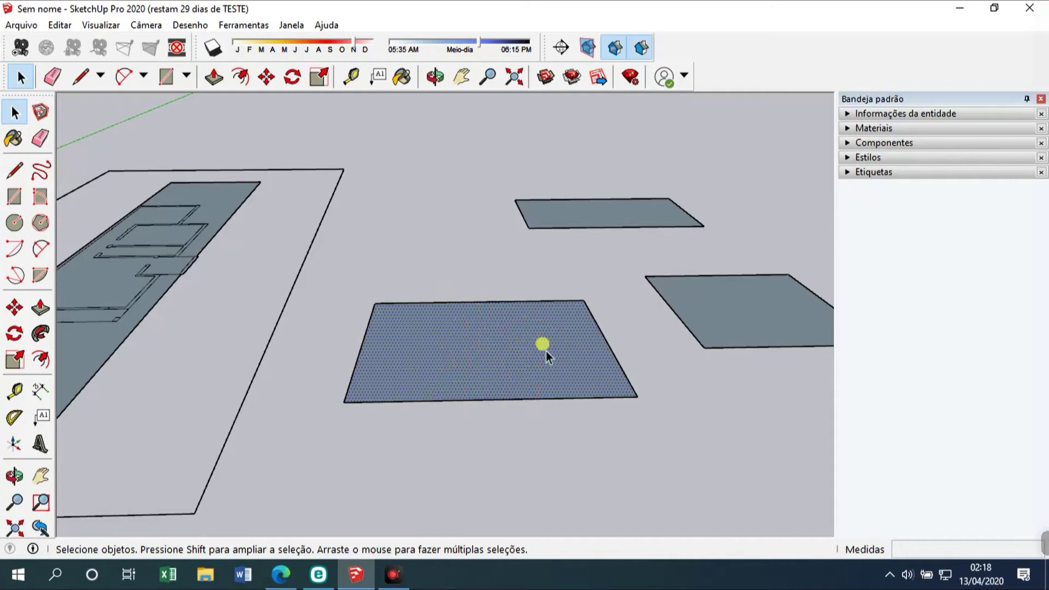
click(626, 327)
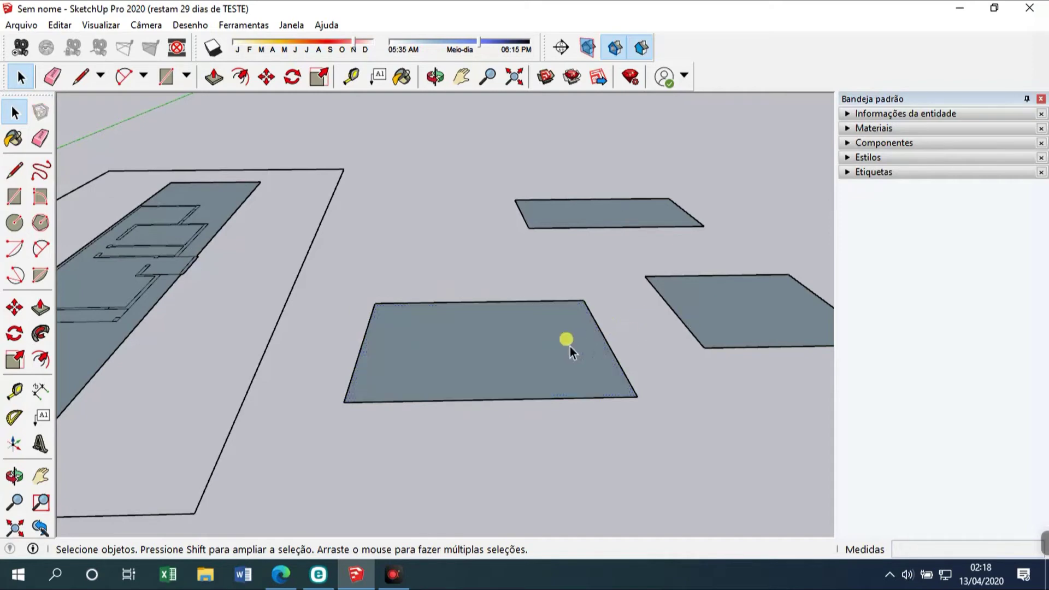
click(443, 327)
right_click(462, 341)
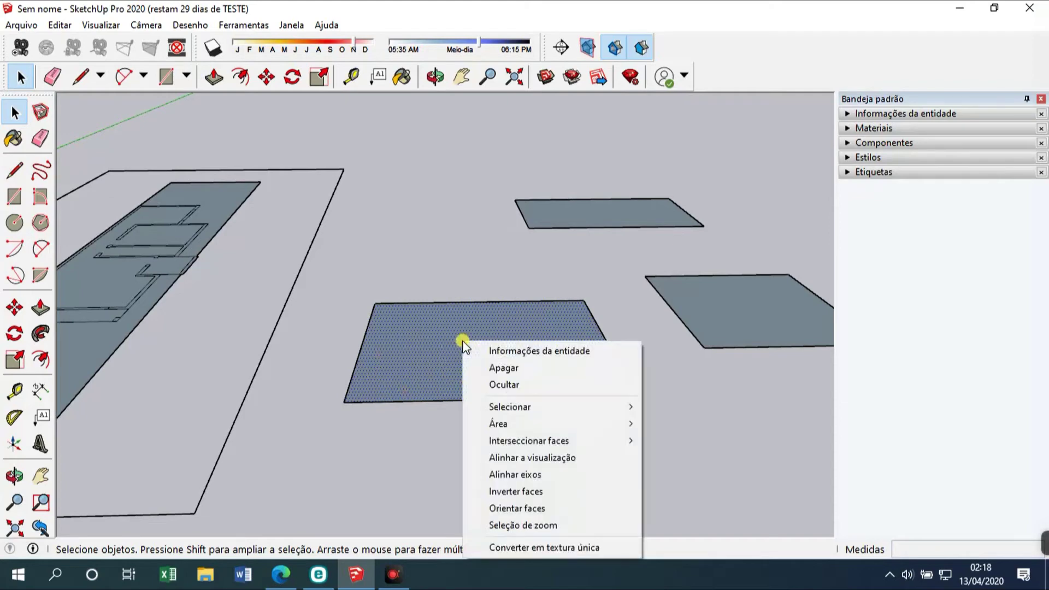
click(550, 491)
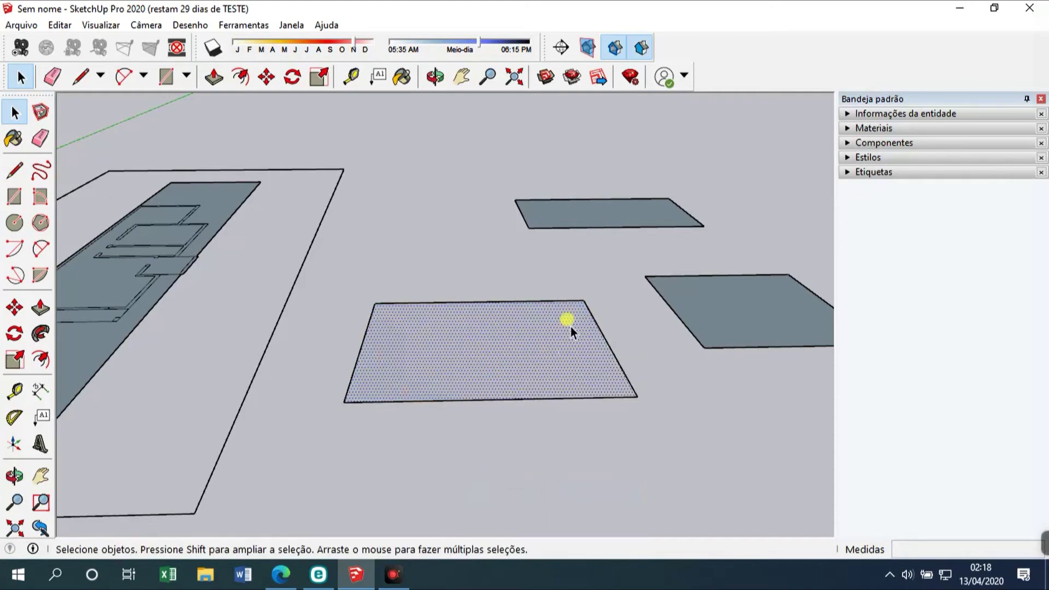
middle_drag(571, 327, 557, 379)
scroll(665, 245, down, 4)
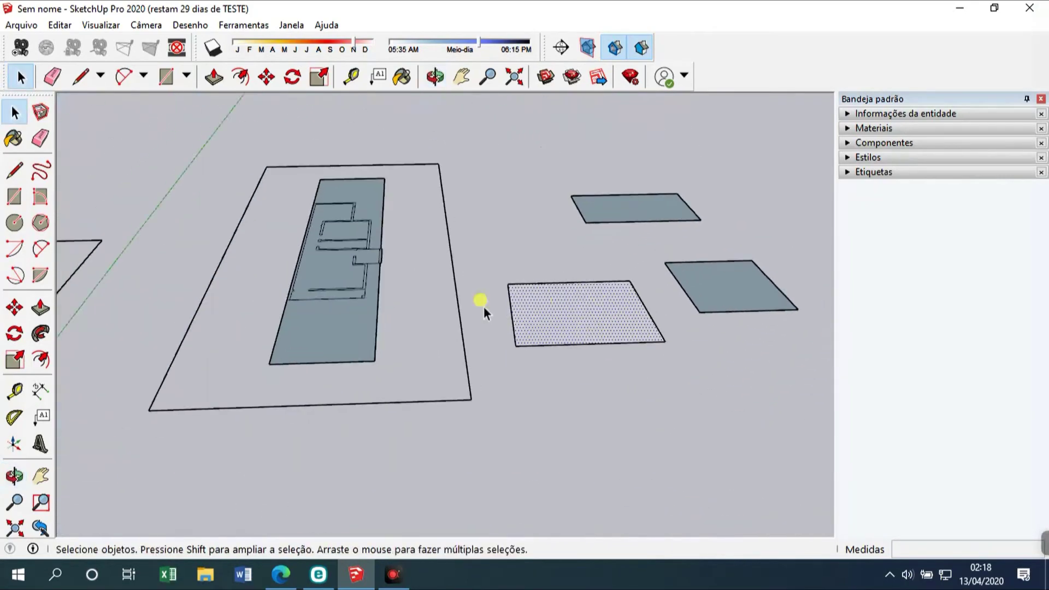
Reverse the open ground face in front of the house plan inside the lot
scroll(344, 306, up, 4)
click(688, 235)
scroll(256, 343, up, 5)
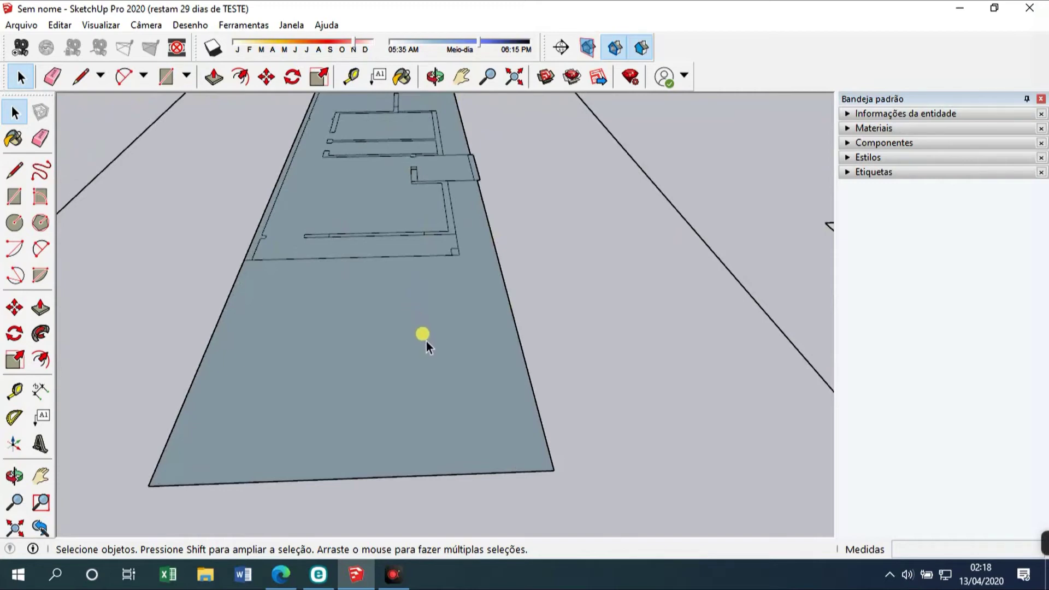
click(426, 341)
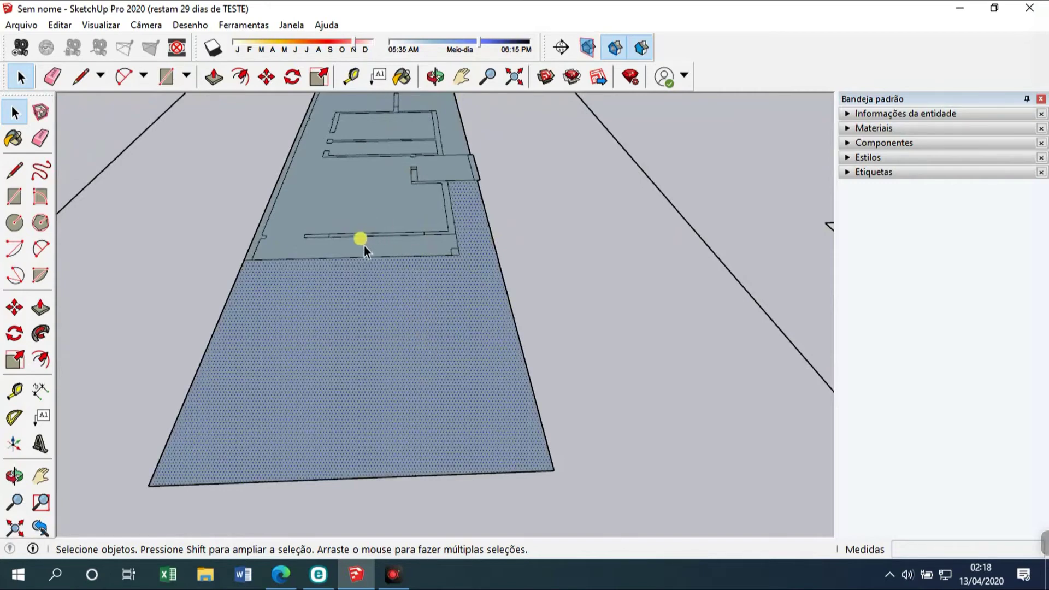
right_click(377, 306)
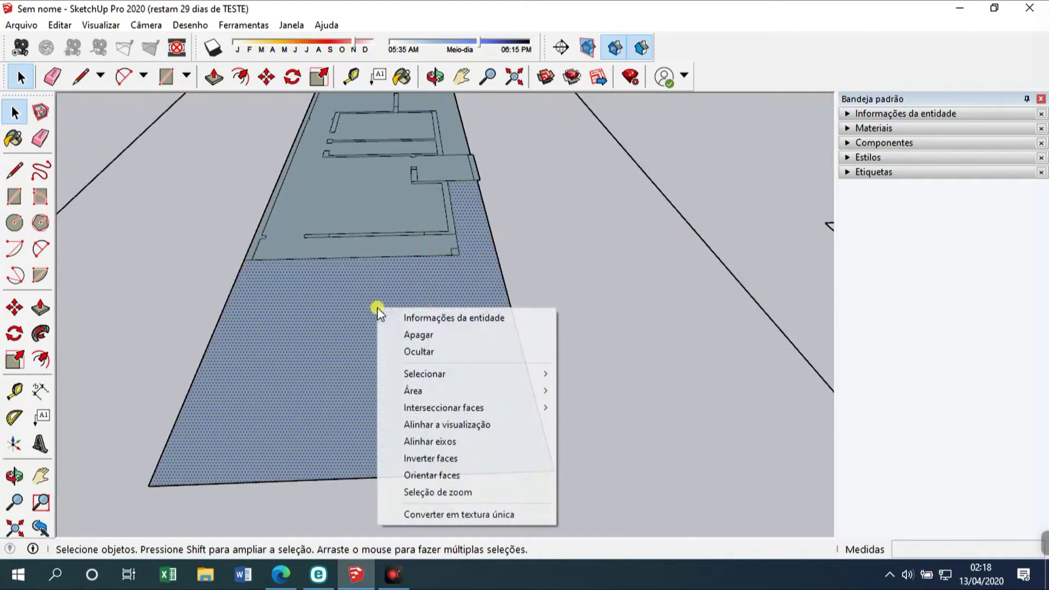
click(452, 457)
Select all remaining floor, wall and opening faces of the house plan together and reverse them
scroll(244, 242, up, 3)
scroll(310, 254, up, 3)
click(457, 208)
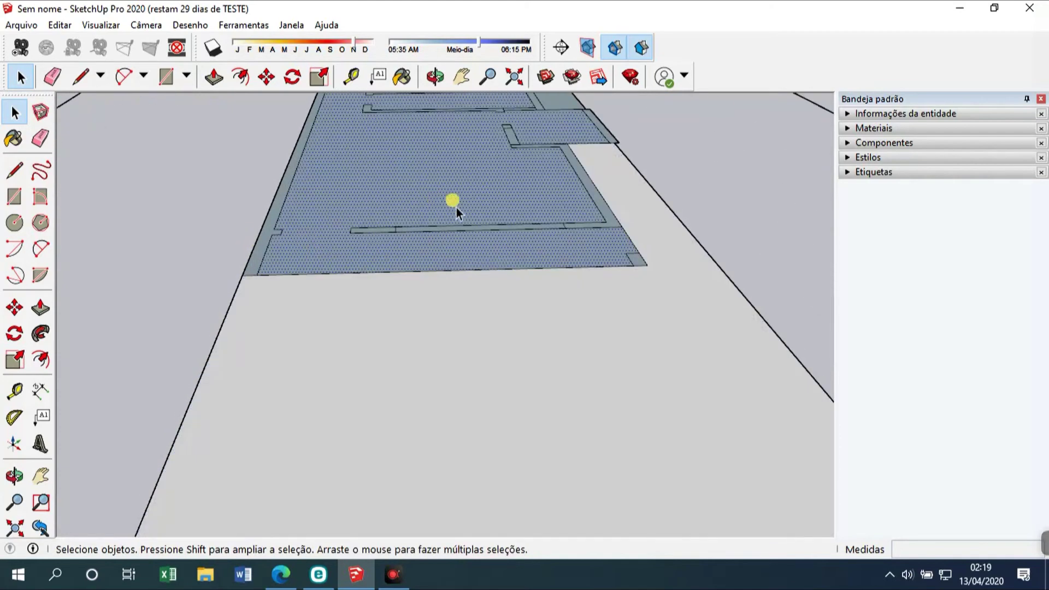
scroll(328, 233, up, 3)
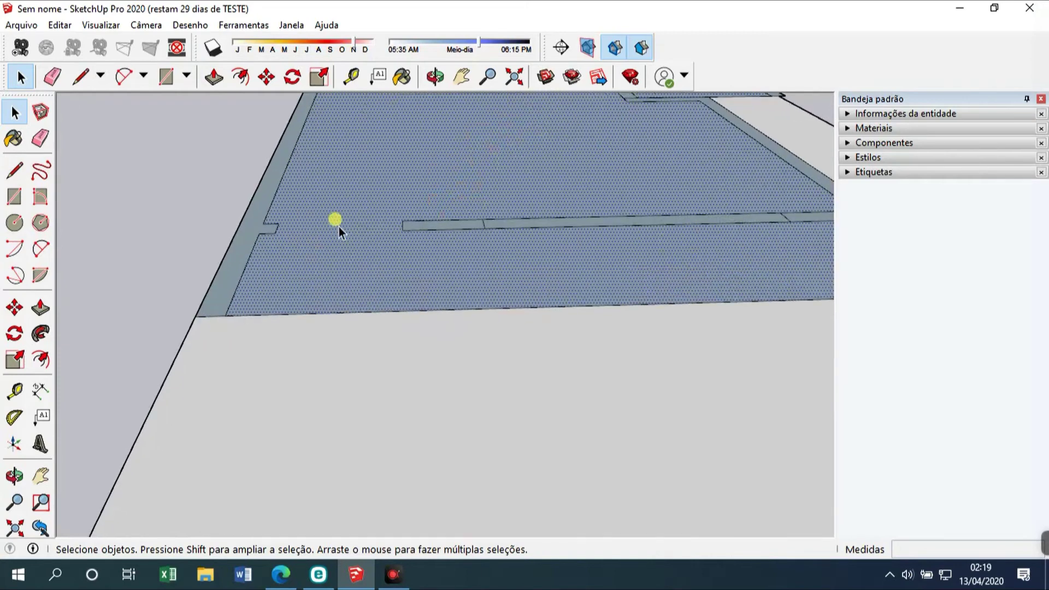
shift+click(264, 193)
shift+click(507, 225)
scroll(702, 329, down, 3)
scroll(638, 118, up, 5)
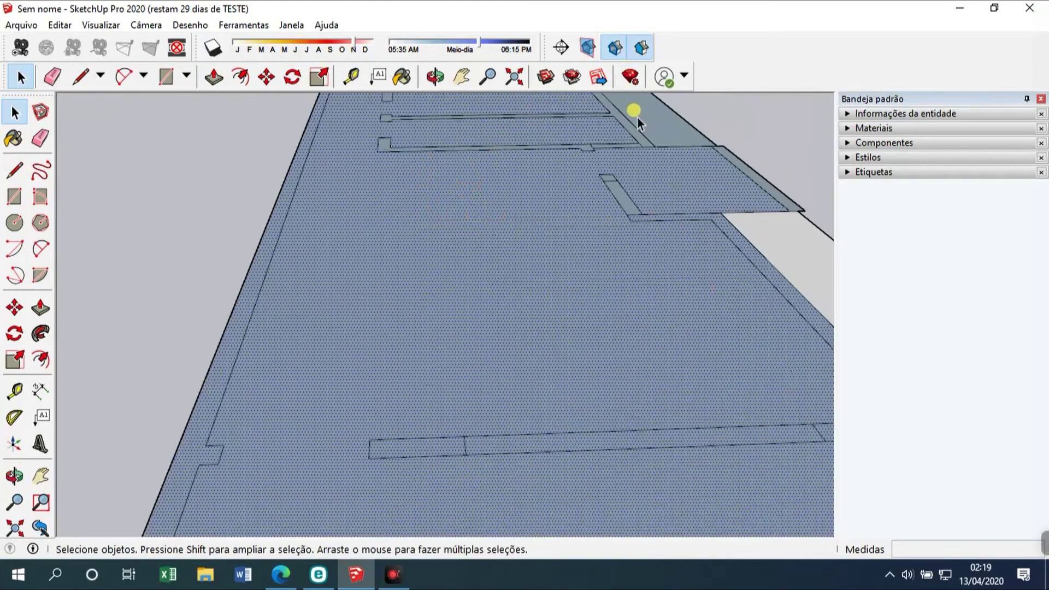
shift+click(657, 140)
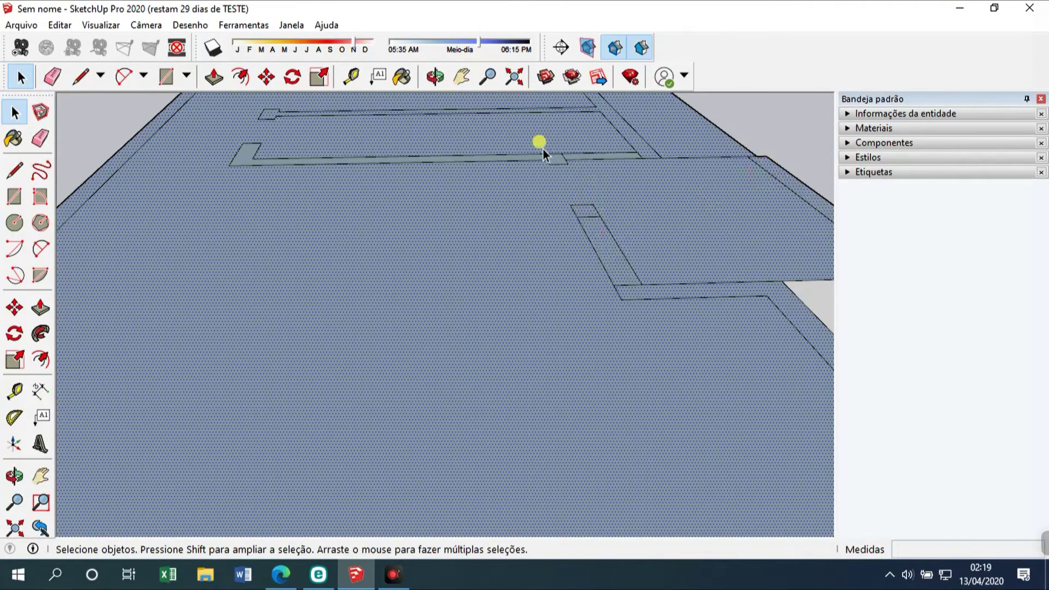
scroll(548, 153, up, 4)
shift+click(574, 172)
shift+click(603, 175)
scroll(659, 202, down, 3)
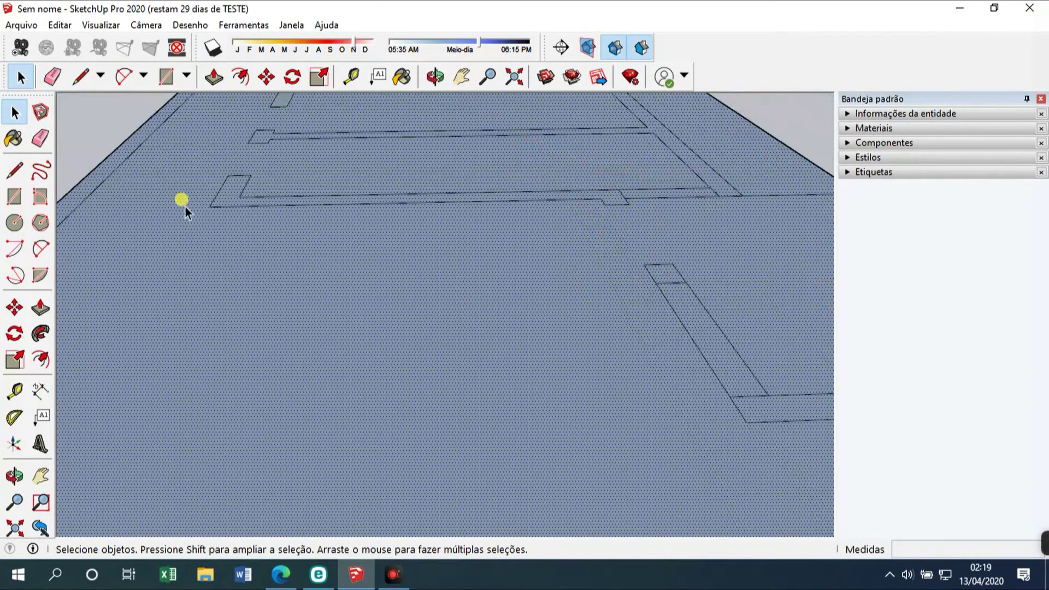
scroll(384, 282, down, 3)
scroll(317, 131, up, 4)
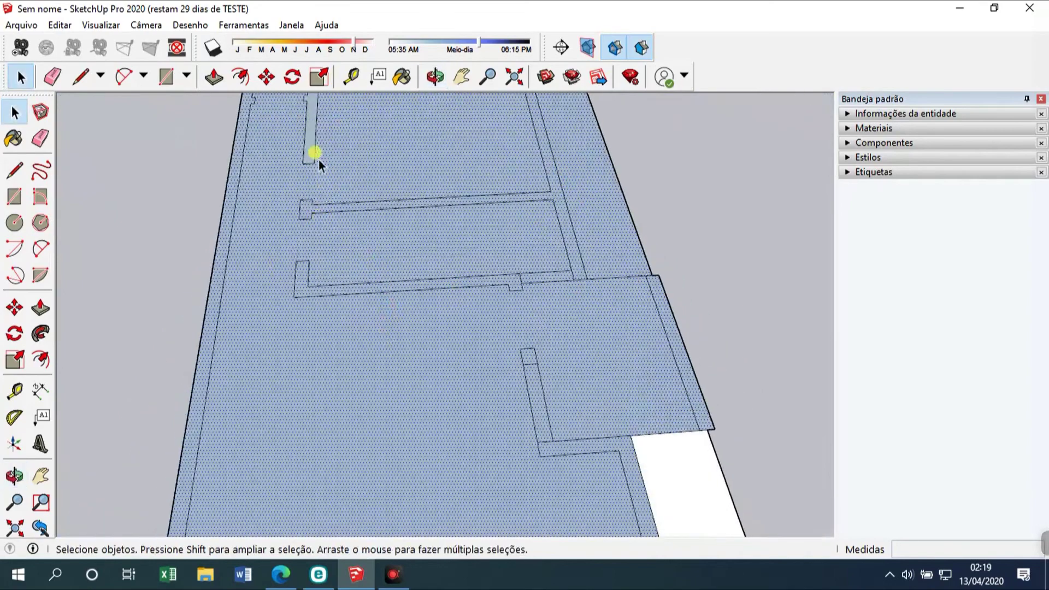
shift+click(313, 129)
scroll(322, 287, down, 3)
scroll(438, 114, up, 4)
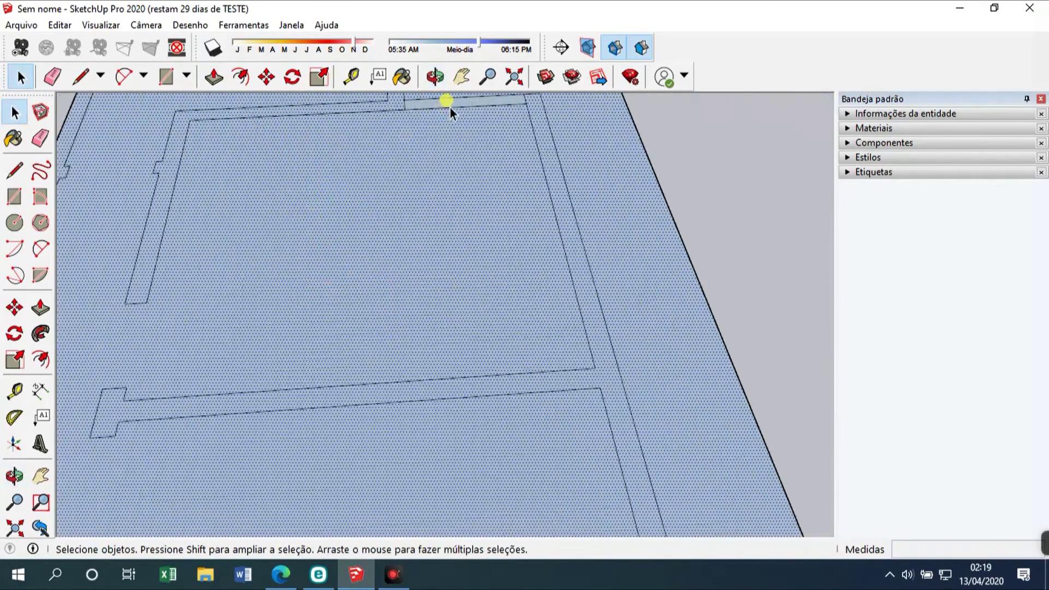
shift+click(455, 103)
scroll(415, 289, down, 6)
scroll(398, 201, up, 2)
scroll(398, 207, up, 2)
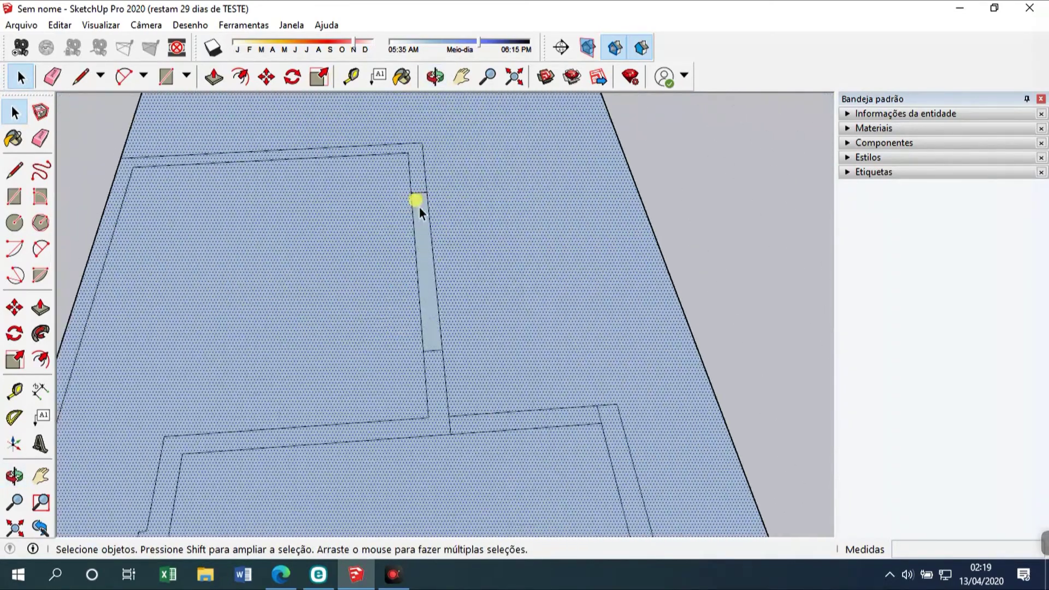
shift+click(419, 211)
scroll(427, 155, down, 5)
scroll(398, 219, down, 3)
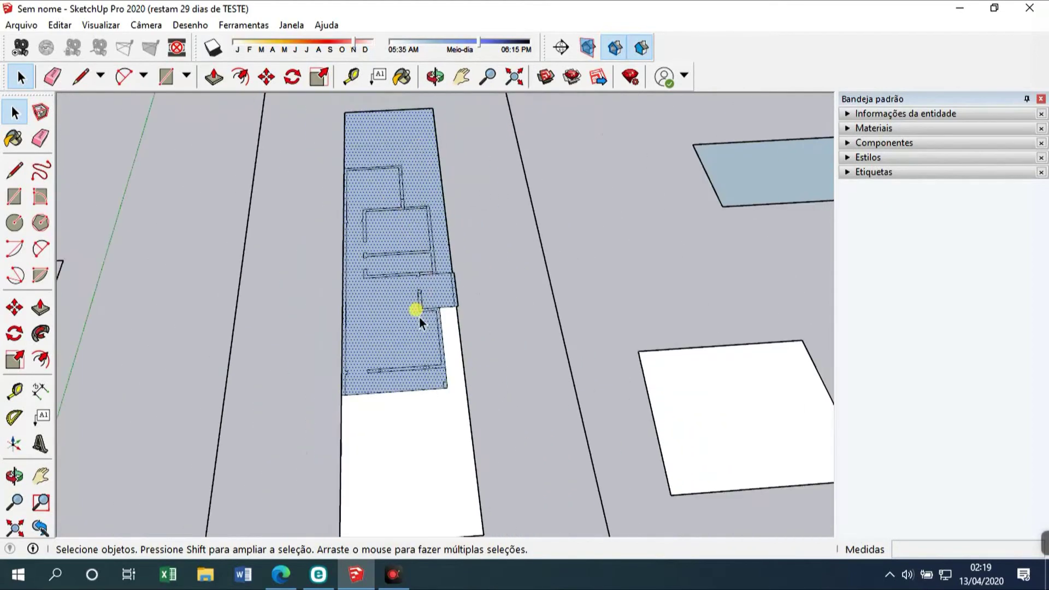
right_click(400, 325)
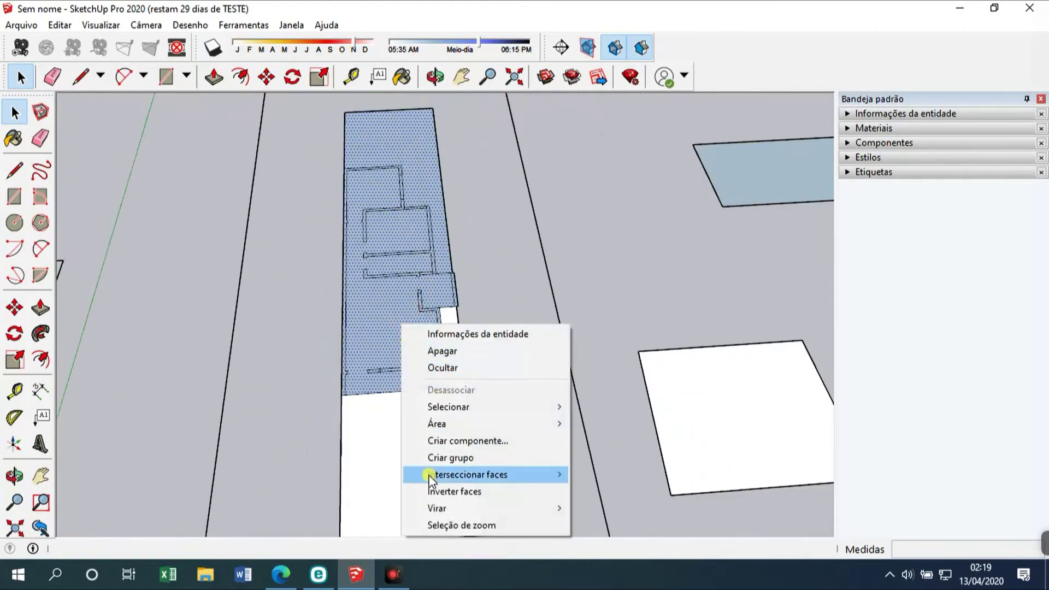
click(430, 490)
click(487, 298)
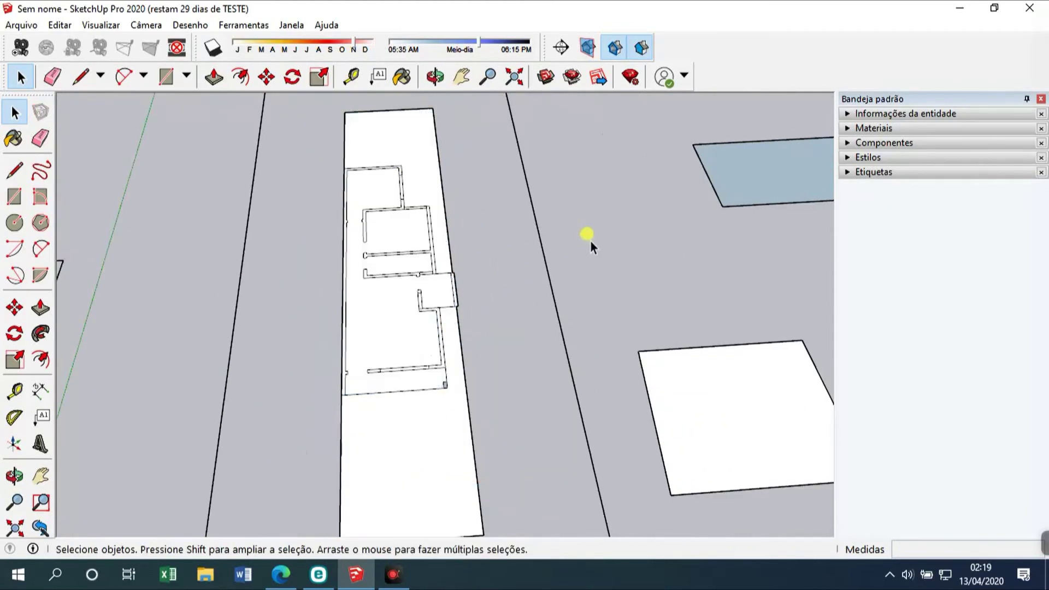
Reverse the small square column face at the front corner of the house plan
key(o)
drag(412, 363, 392, 217)
key(space)
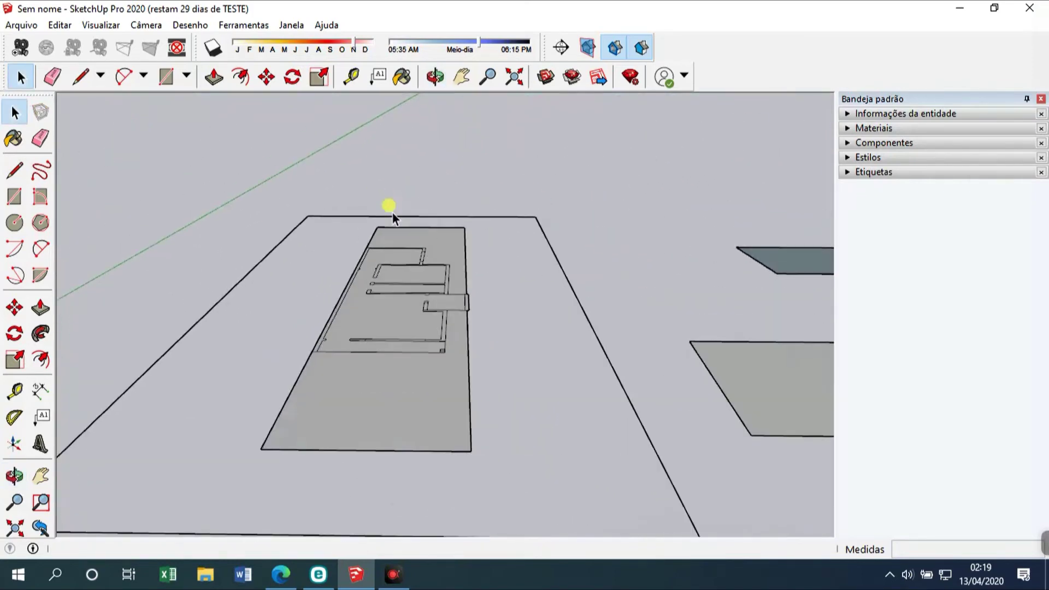
scroll(411, 341, up, 10)
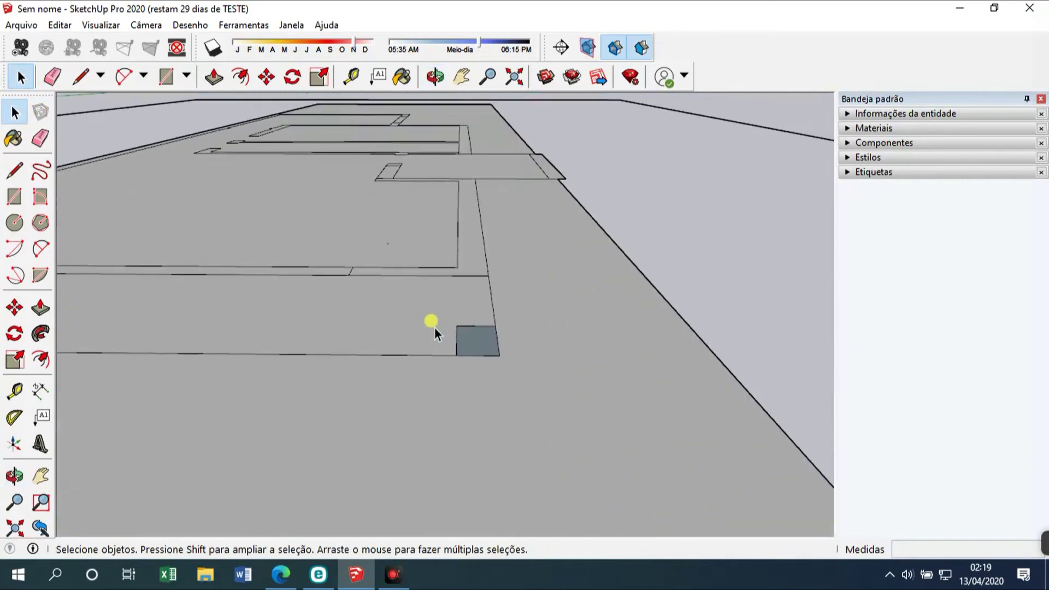
right_click(468, 339)
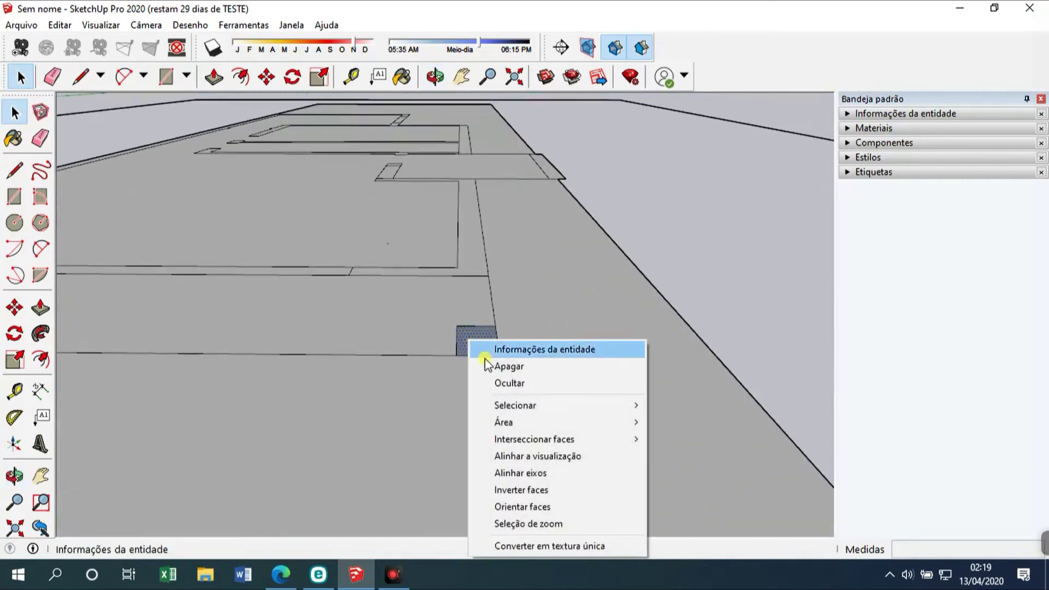
click(516, 488)
click(702, 244)
Draw a closed, irregular rounded outline with the Freehand tool on the empty ground beside the house plan
scroll(637, 284, down, 4)
middle_drag(554, 373, 436, 404)
scroll(645, 352, down, 1)
scroll(646, 355, down, 1)
middle_drag(632, 356, 649, 281)
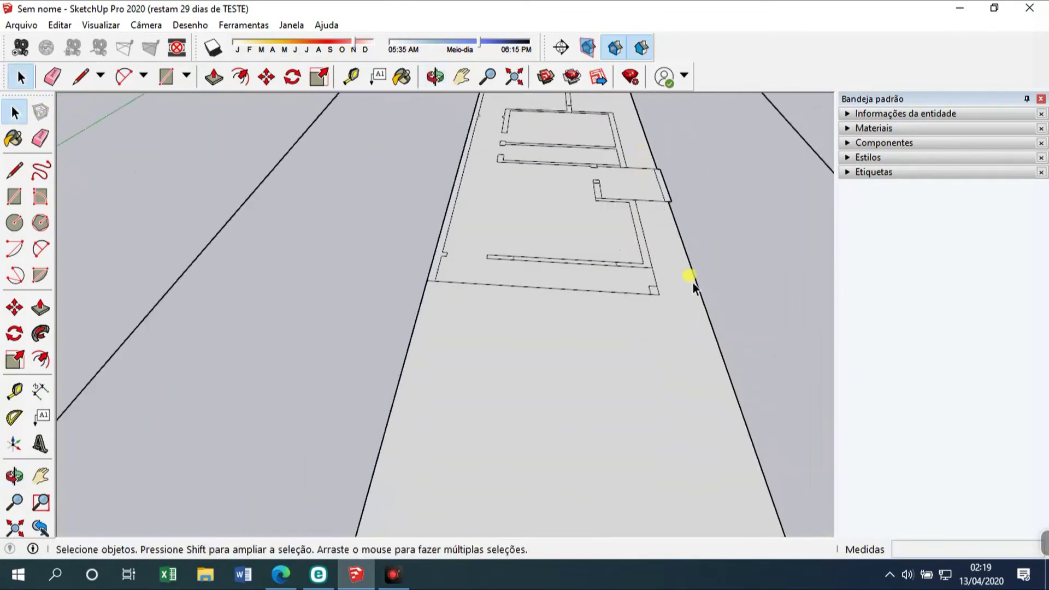
middle_drag(702, 270, 474, 270)
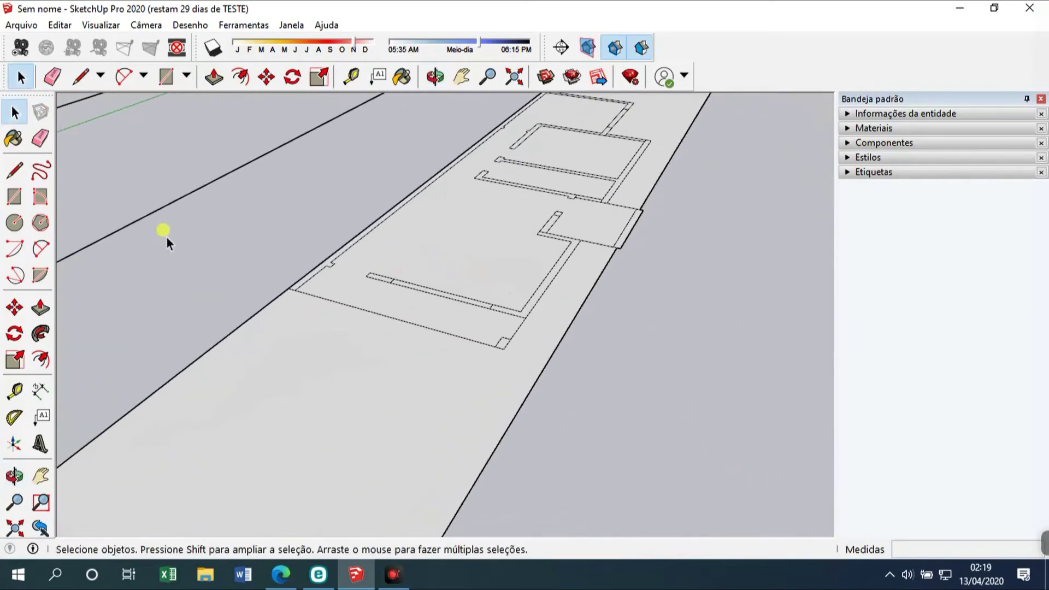
click(38, 171)
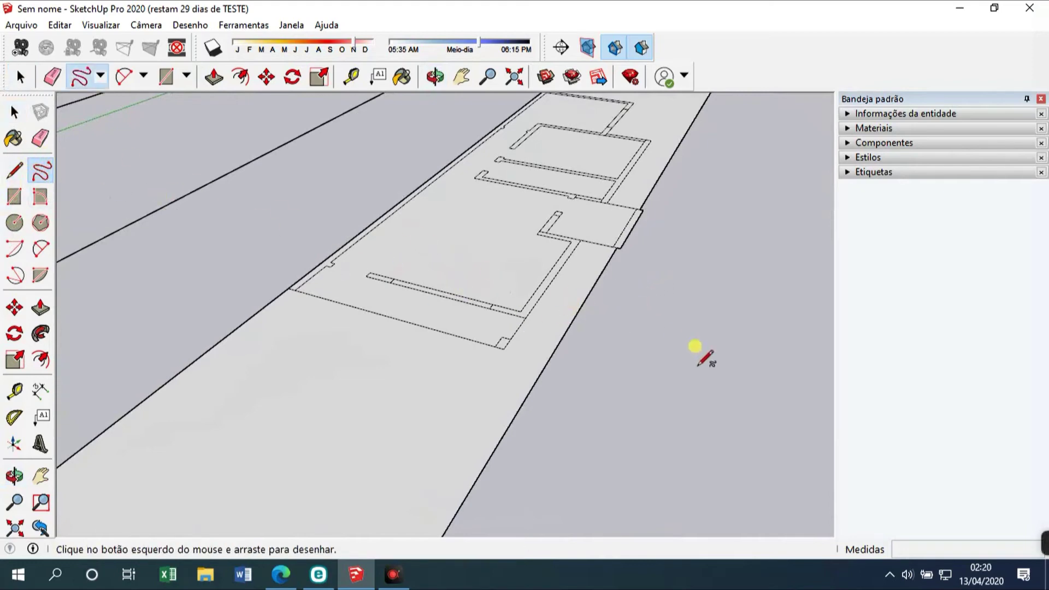
mouse_move(674, 382)
mouse_down()
mouse_move(670, 363)
mouse_move(722, 343)
mouse_move(706, 322)
mouse_move(723, 281)
mouse_move(768, 312)
mouse_move(762, 350)
mouse_move(694, 412)
mouse_move(601, 448)
mouse_move(646, 381)
mouse_move(672, 381)
mouse_up()
Draw a simple house shape with a triangular roof and a four-sided body freehand, in front of the rounded freehand shape
mouse_move(622, 332)
middle_down()
mouse_move(780, 274)
mouse_move(394, 302)
mouse_move(512, 354)
mouse_move(592, 445)
mouse_move(715, 405)
mouse_move(674, 328)
mouse_move(600, 268)
mouse_move(614, 376)
middle_up()
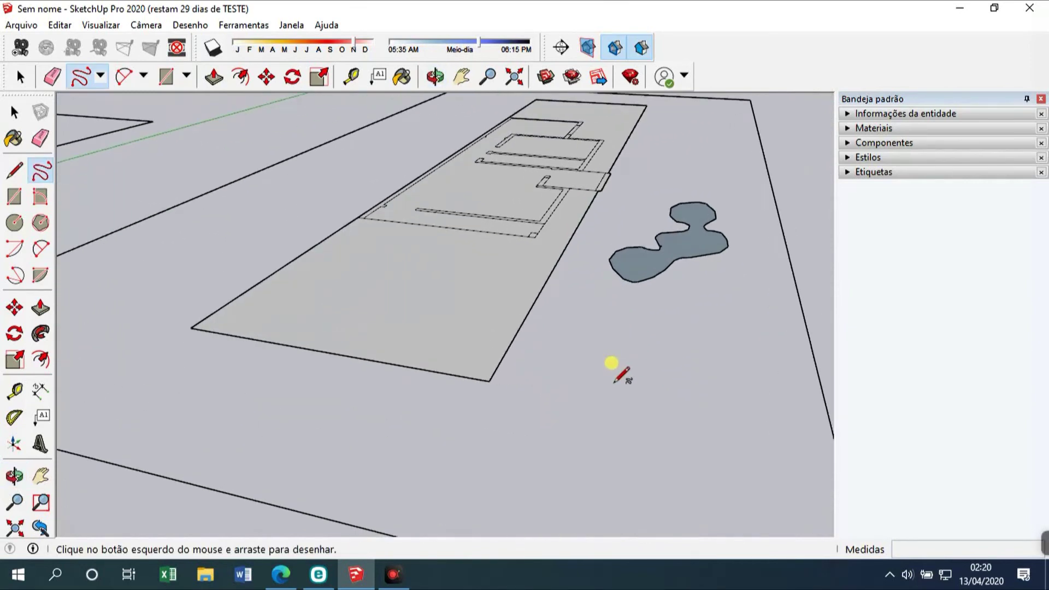
drag(570, 382, 682, 305)
mouse_move(759, 378)
mouse_down()
mouse_move(698, 386)
mouse_move(569, 368)
mouse_move(568, 509)
mouse_move(722, 527)
mouse_move(740, 406)
mouse_up()
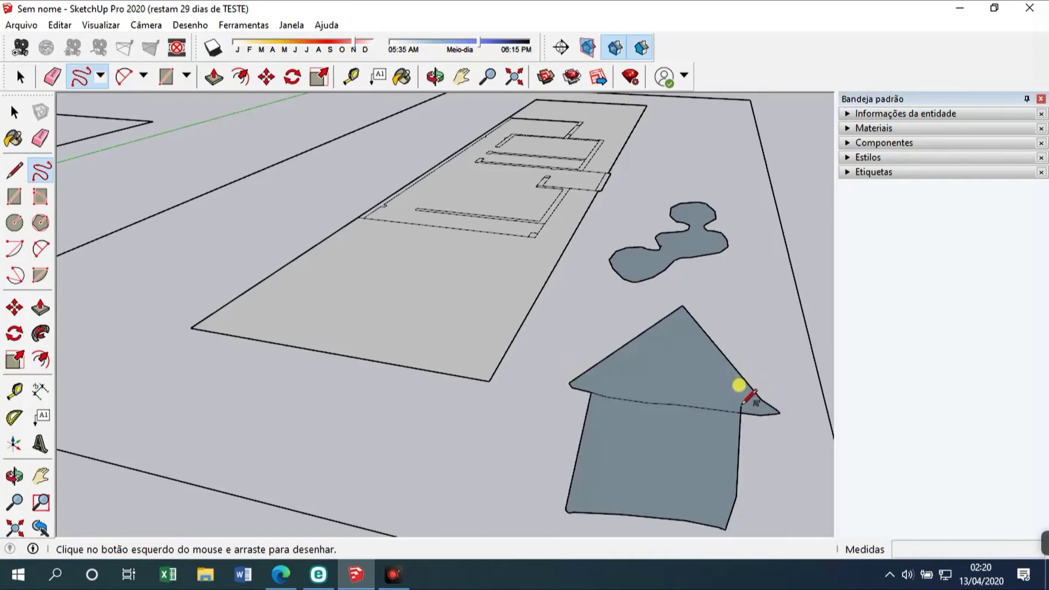
Select the freehand house's roof face, its roof line and the rounded shape's outline in turn to examine how each freehand stroke is grouped
key(space)
click(723, 394)
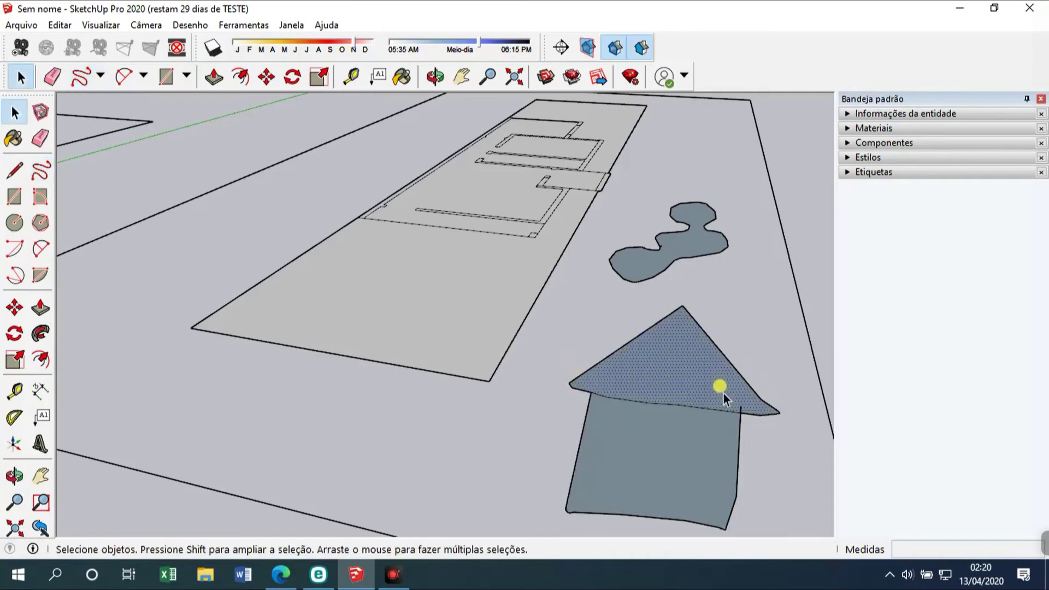
click(735, 374)
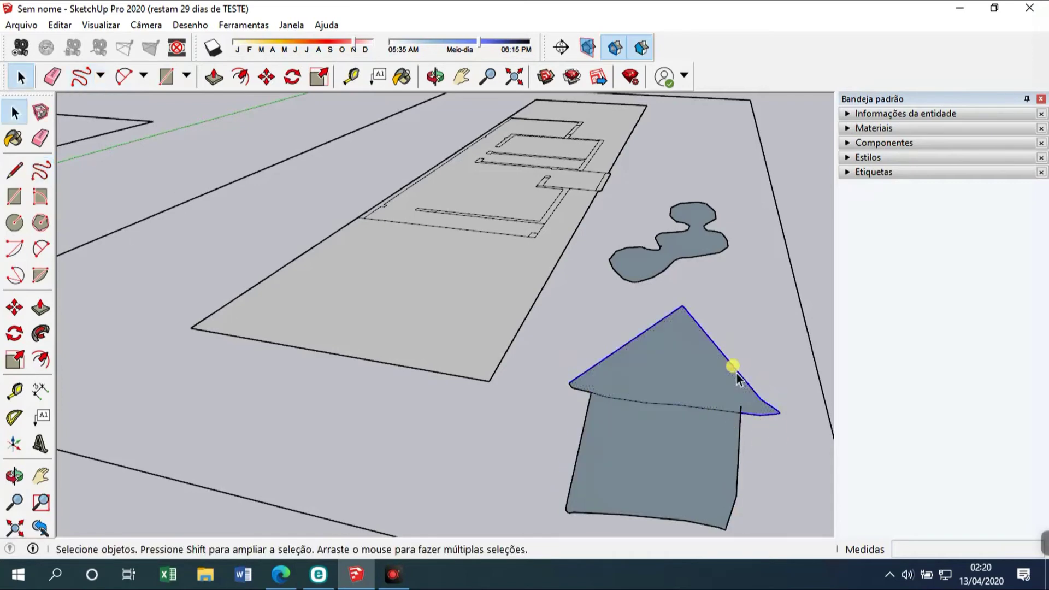
click(645, 281)
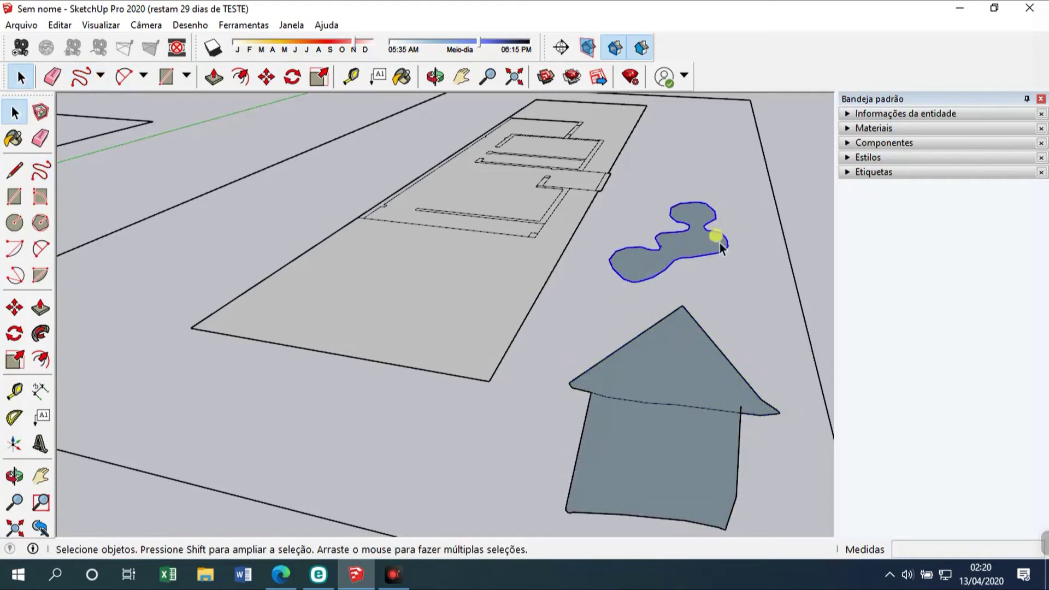
Delete the line dividing the roof from the body of the freehand house, along with the house's merged face
click(627, 402)
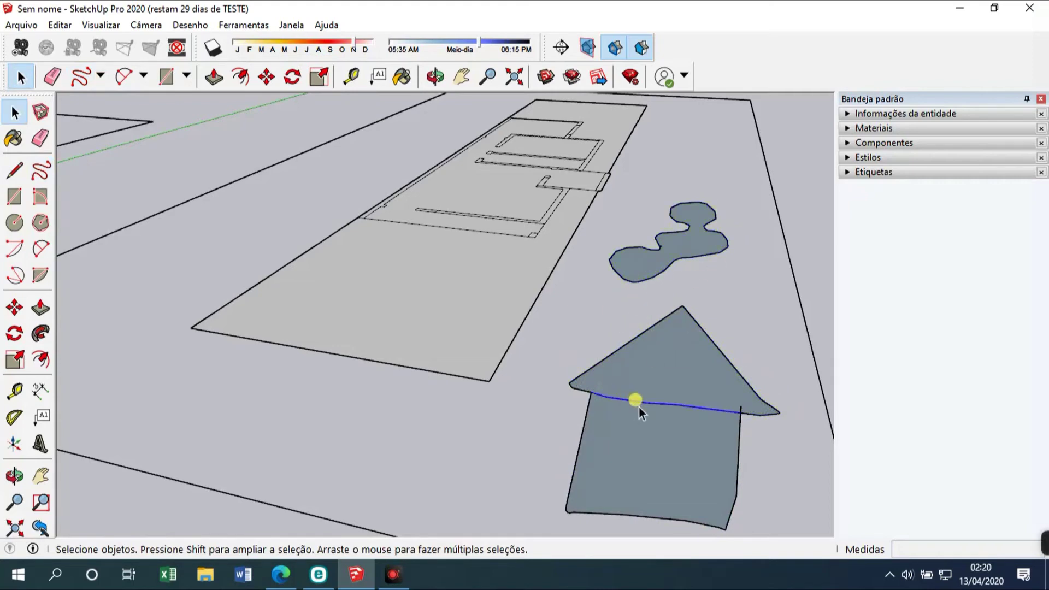
key(Delete)
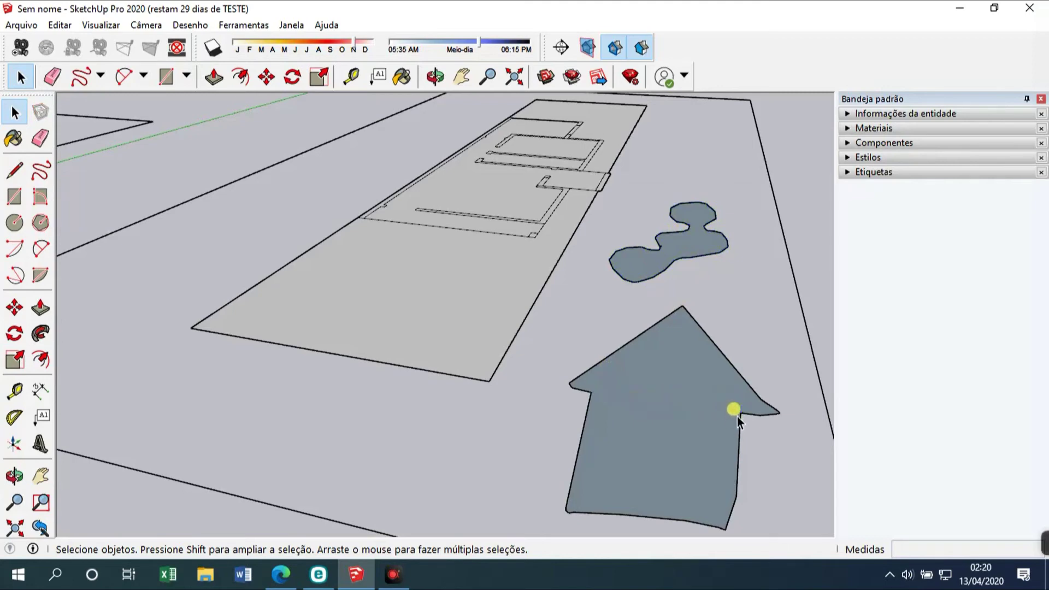
click(713, 401)
key(Delete)
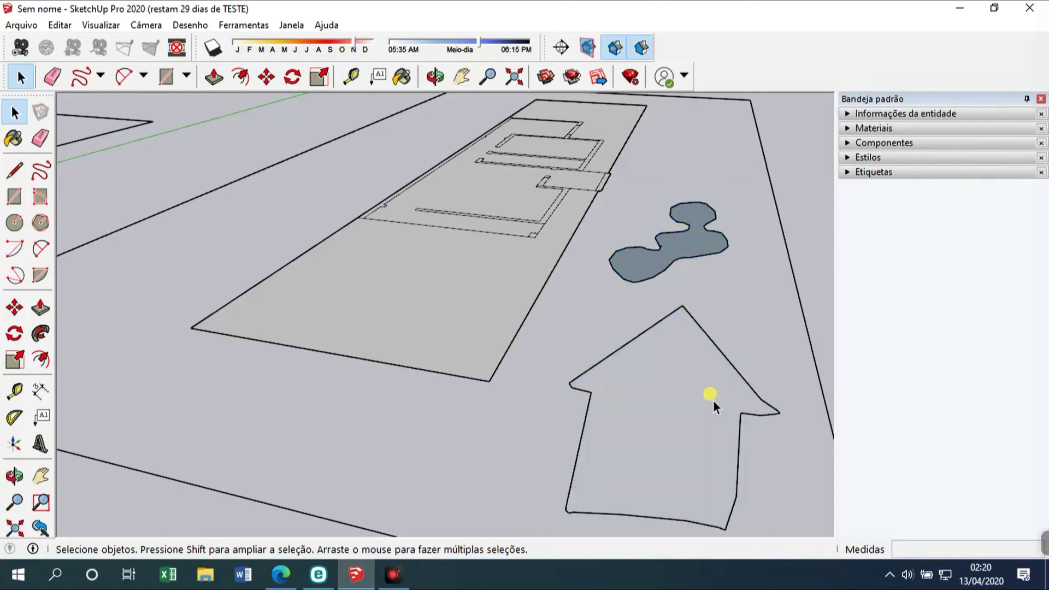
Delete the remaining roof and body outlines of the freehand house, as well as the rounded freehand shape with its face
click(677, 308)
key(Delete)
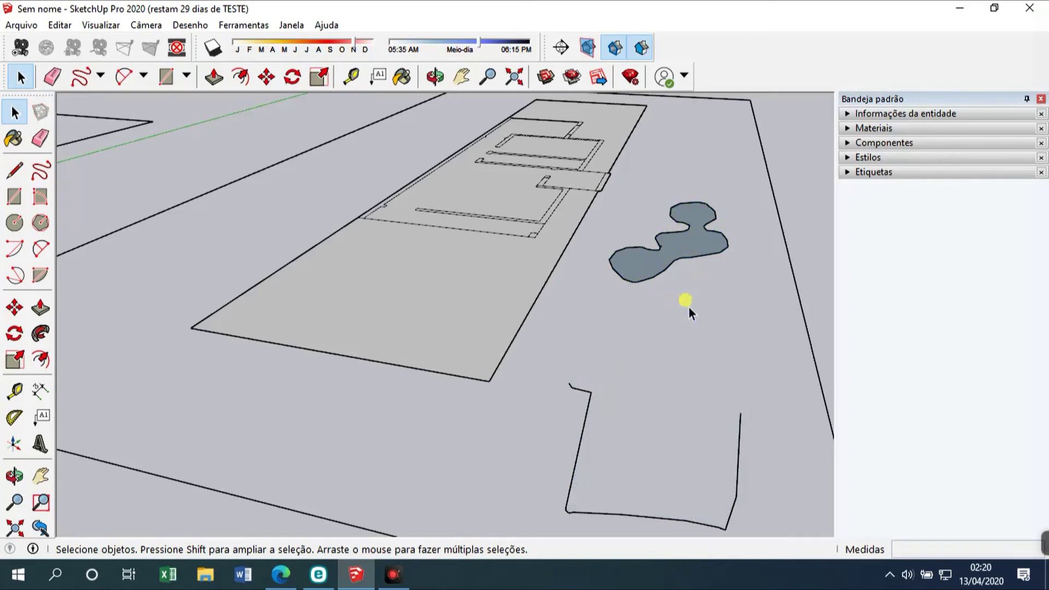
drag(567, 368, 617, 417)
key(Delete)
triple_click(739, 434)
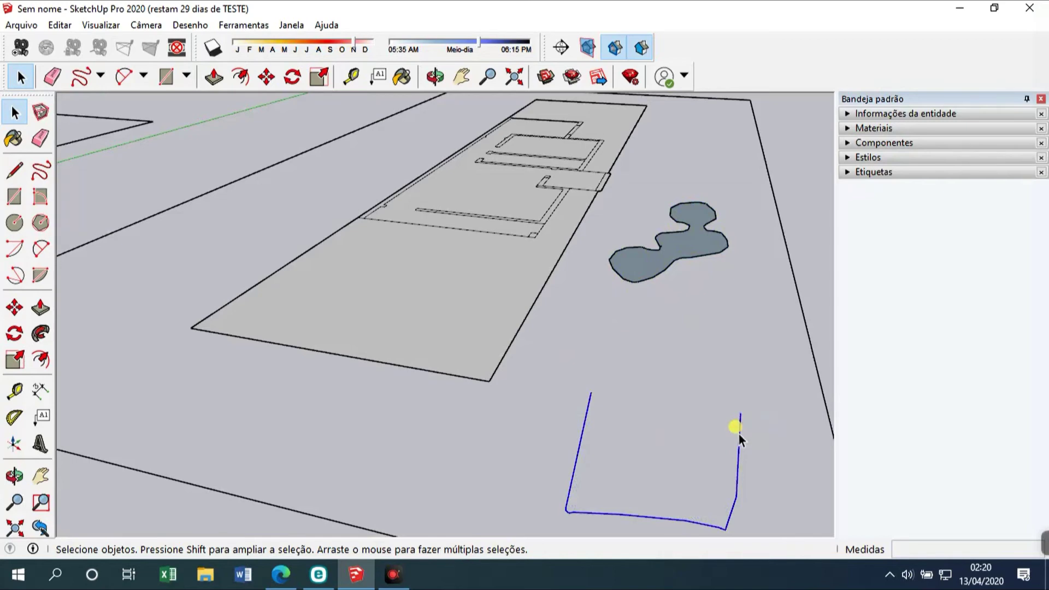
key(Delete)
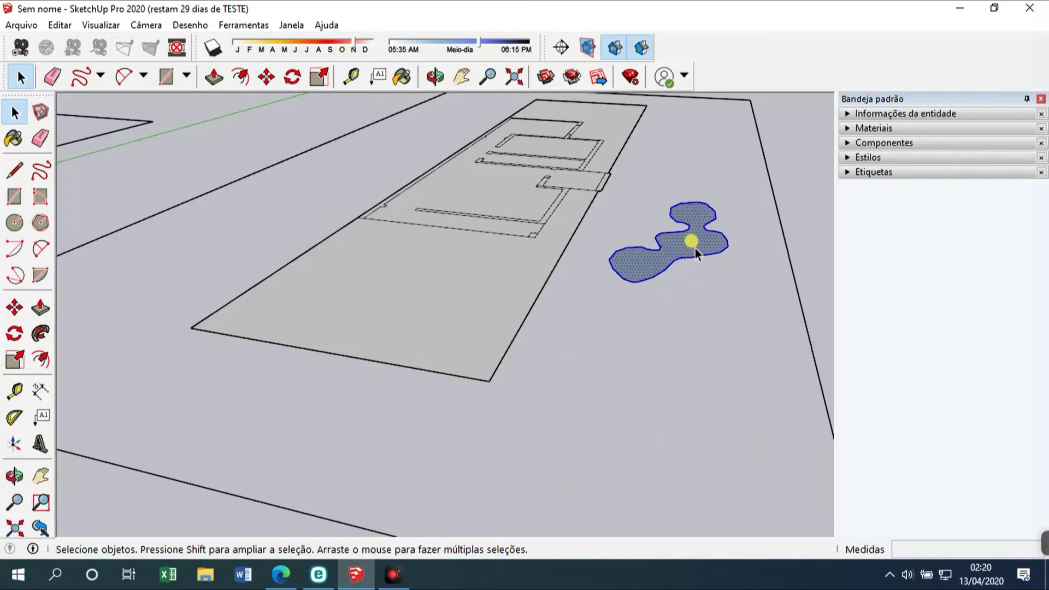
key(Delete)
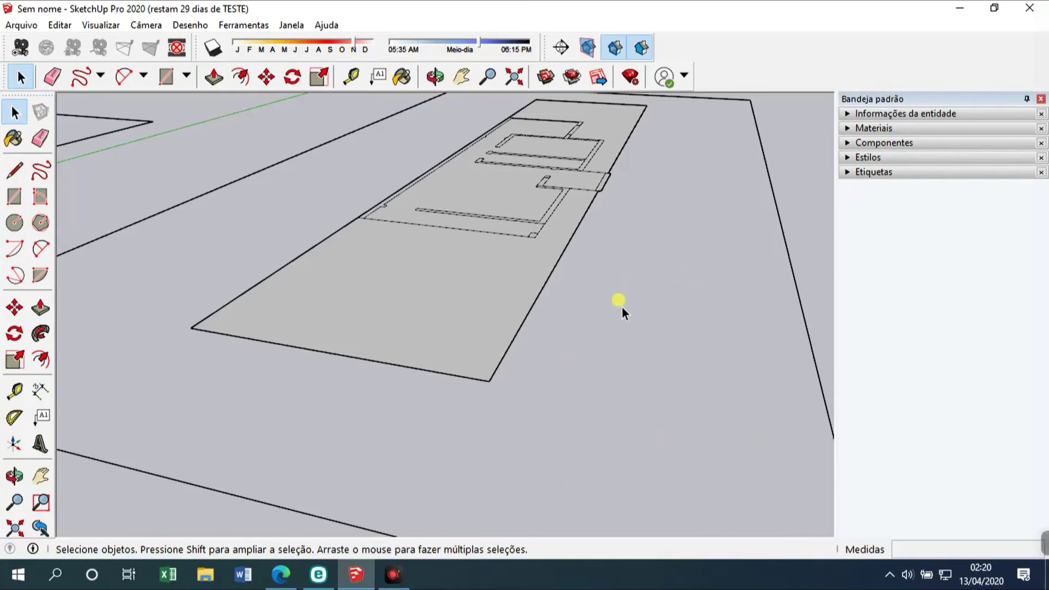
scroll(435, 333, down, 3)
middle_drag(435, 345, 534, 354)
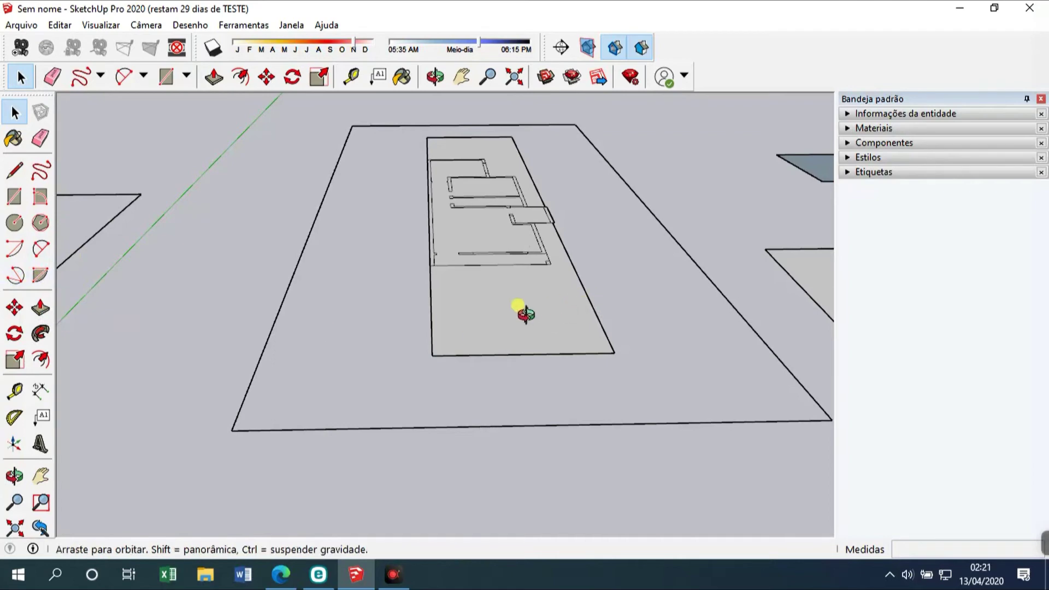
middle_drag(519, 309, 508, 341)
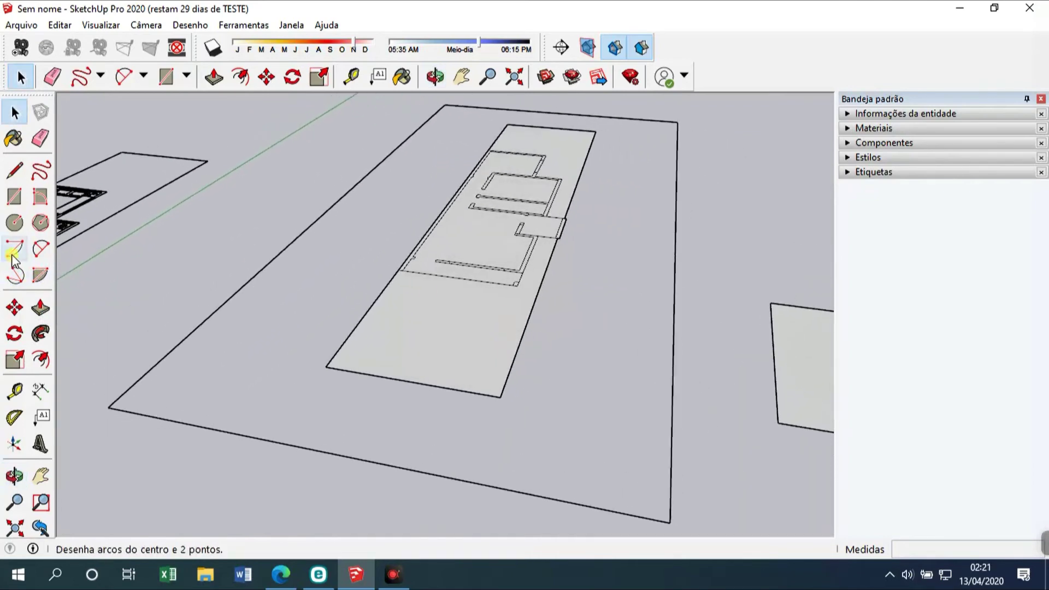
click(15, 223)
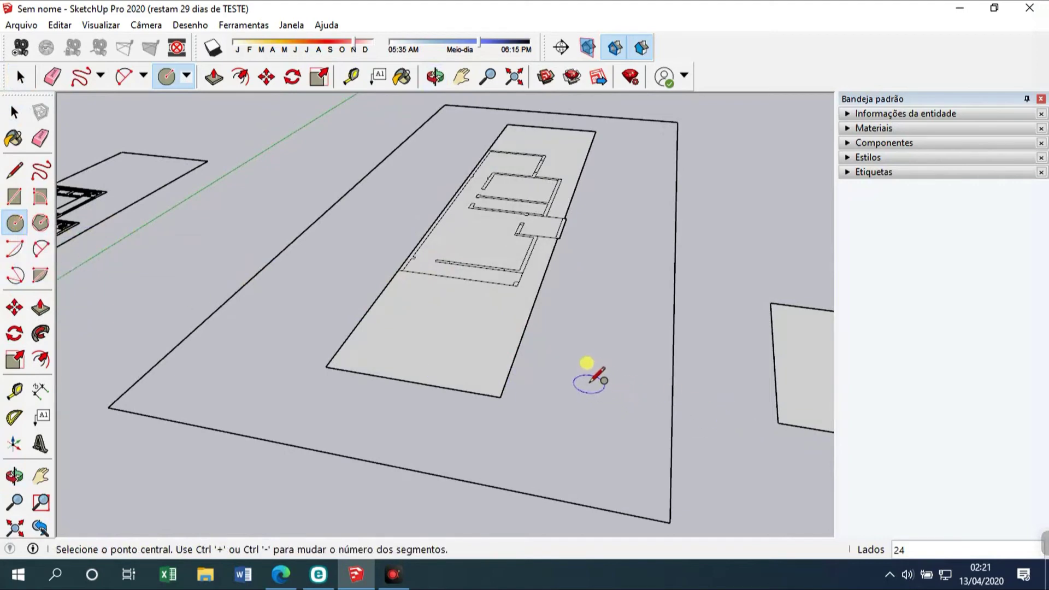
click(570, 376)
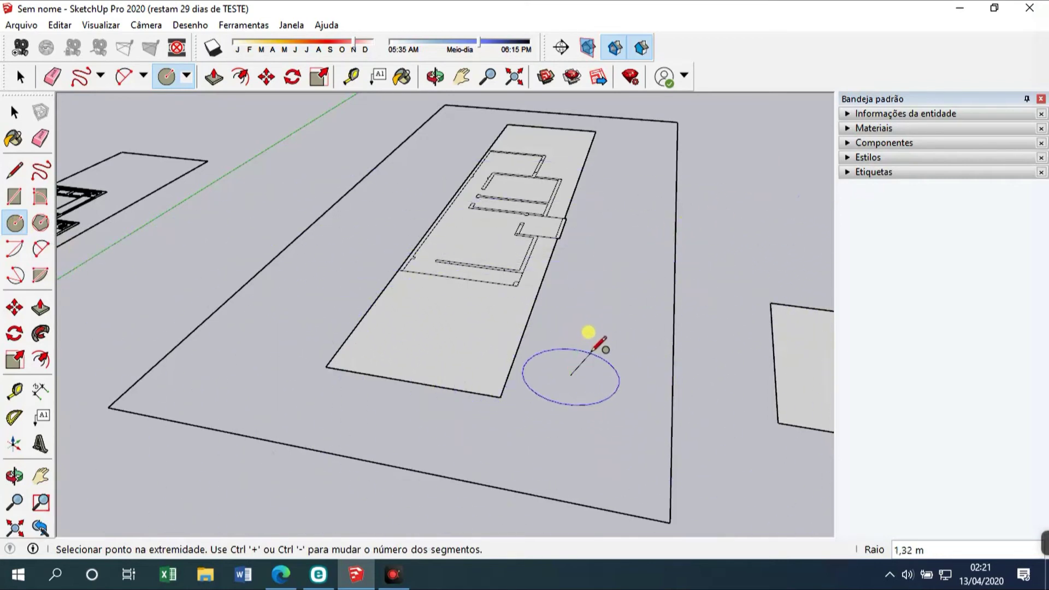
key(Escape)
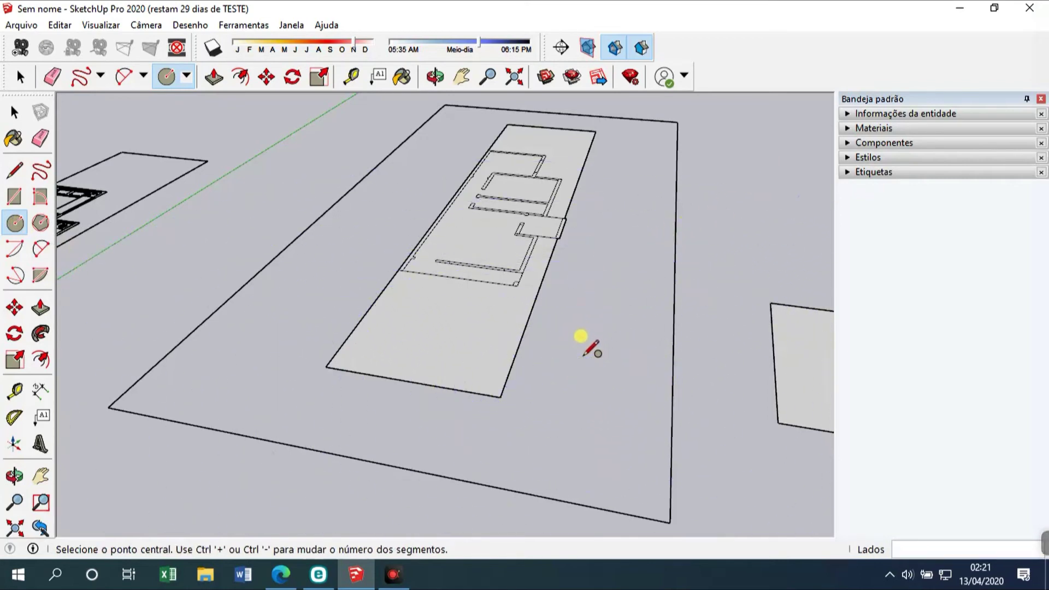
key(space)
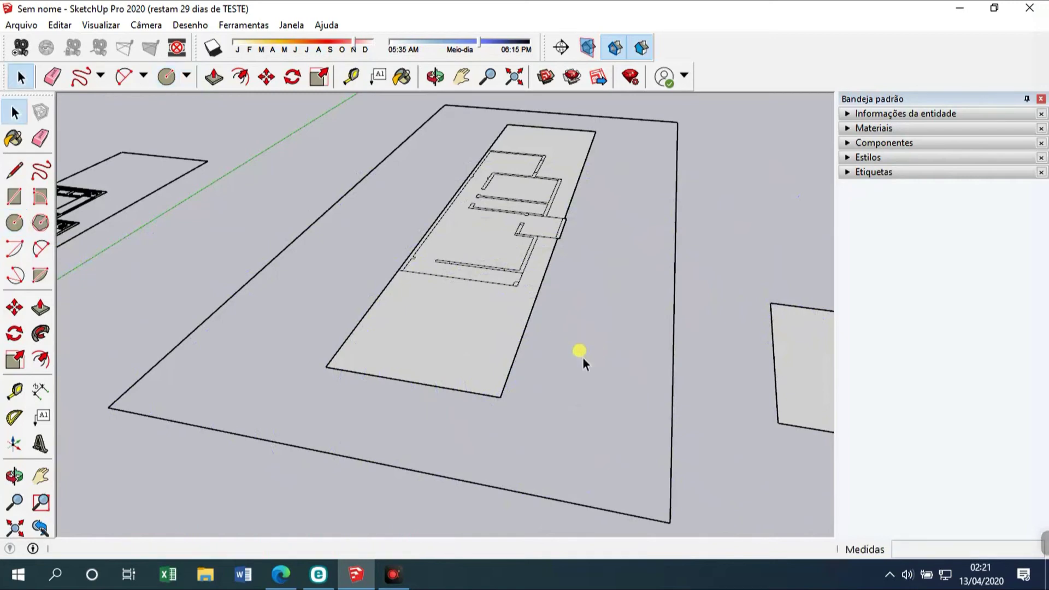
Draw two six-sided polygons on the ground beside the house plan, with inscribed radii of about 1.69 m and 0.56 m
click(41, 223)
click(605, 423)
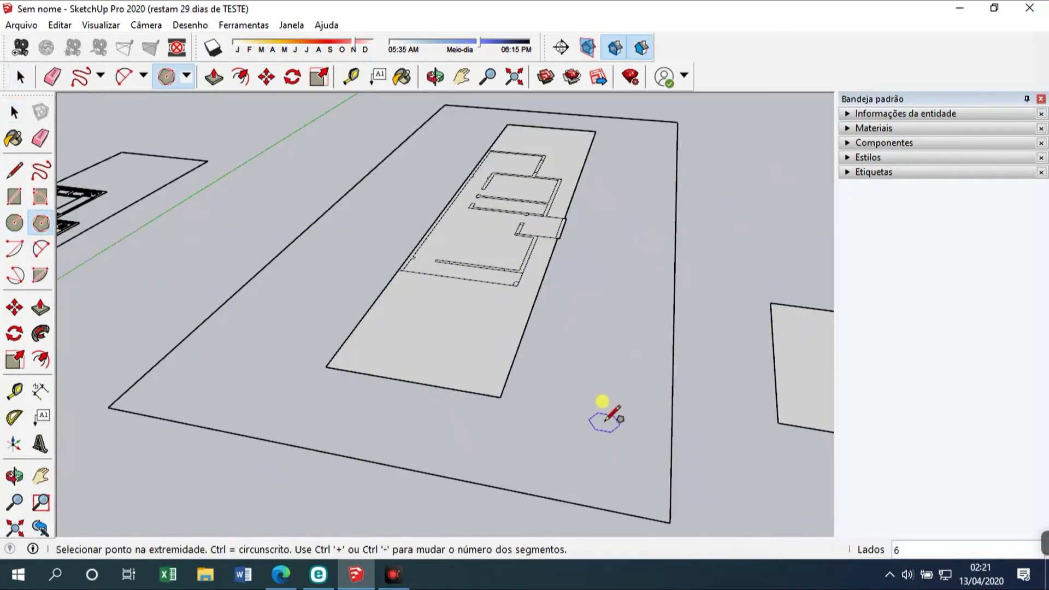
click(630, 388)
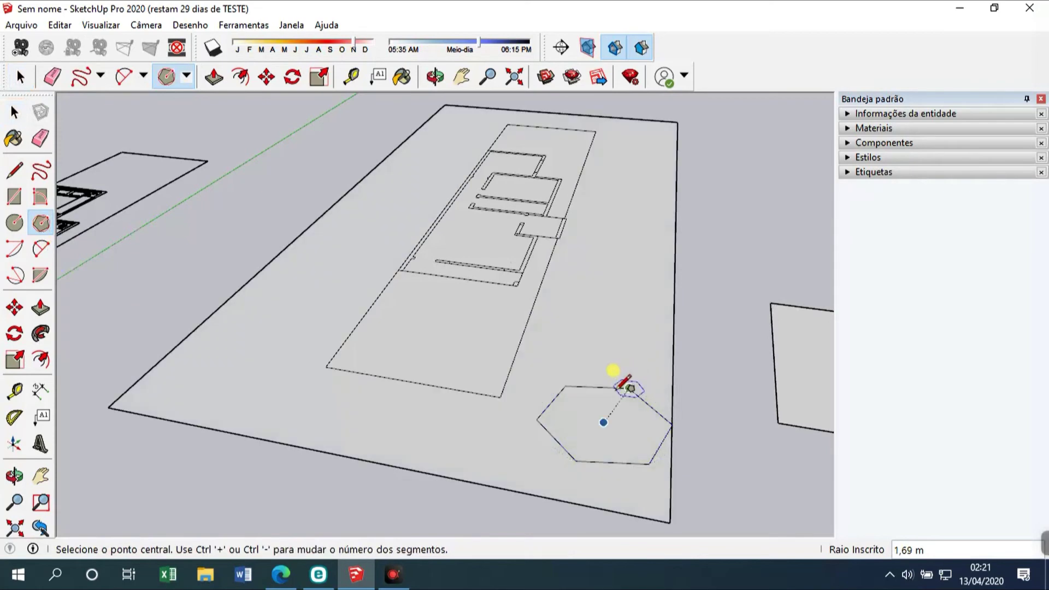
click(577, 327)
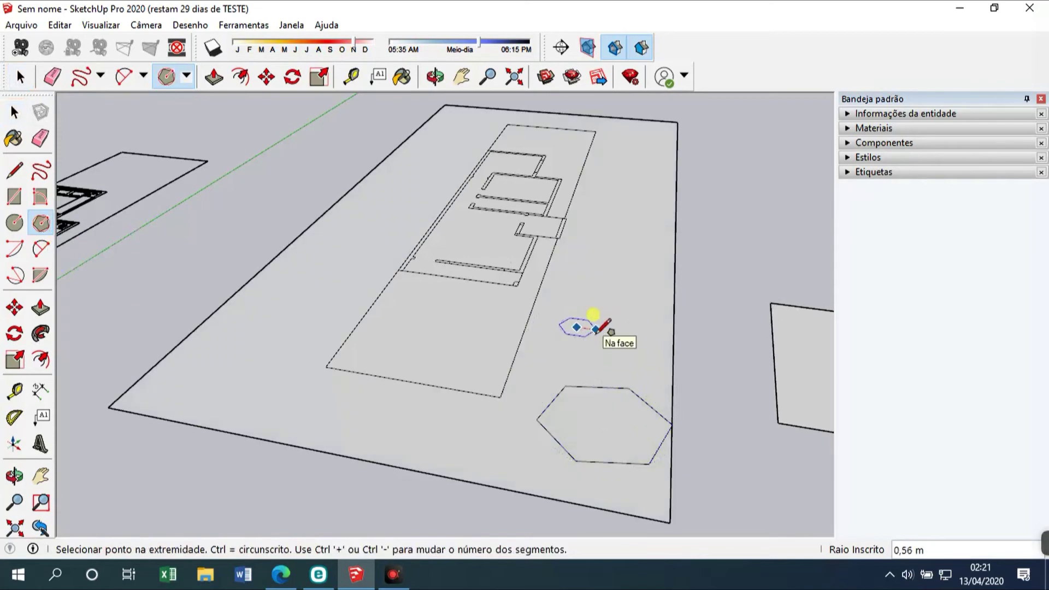
click(596, 332)
Delete the ground face surrounding the house plan and both hexagons beside the plan
key(space)
click(593, 352)
key(Delete)
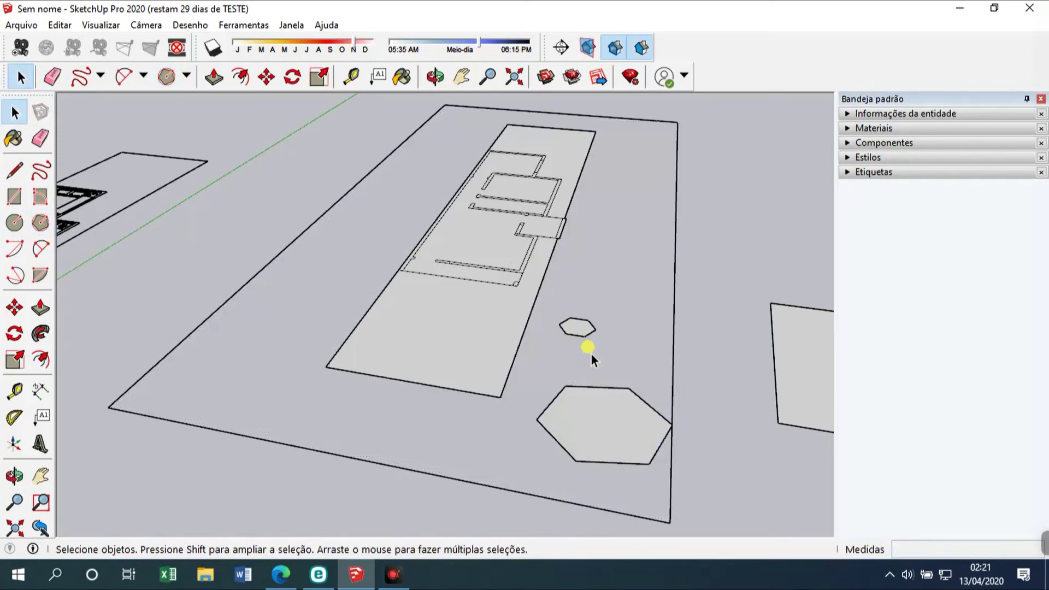
click(597, 405)
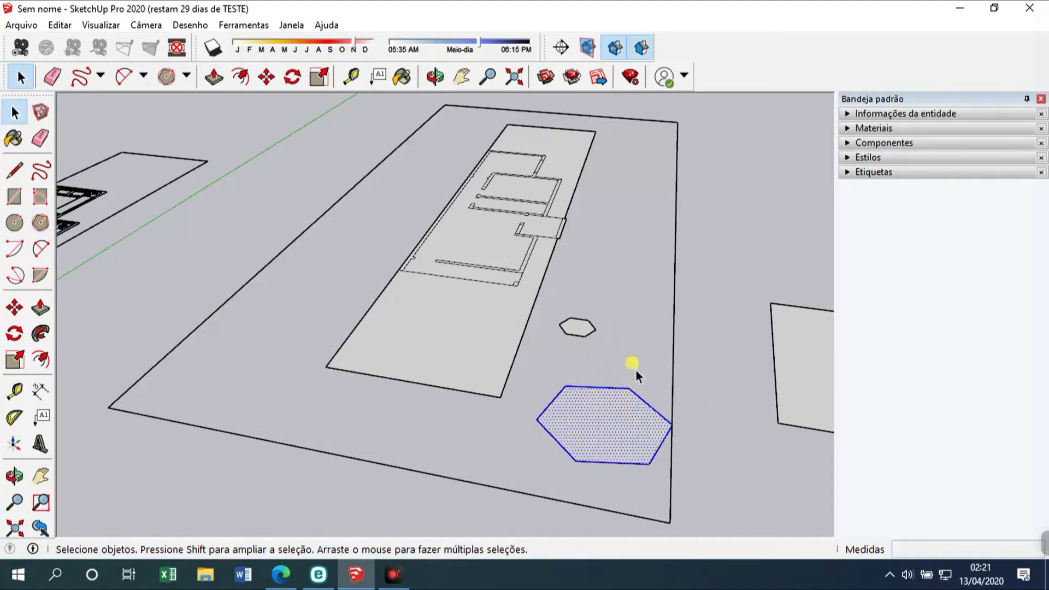
key(Delete)
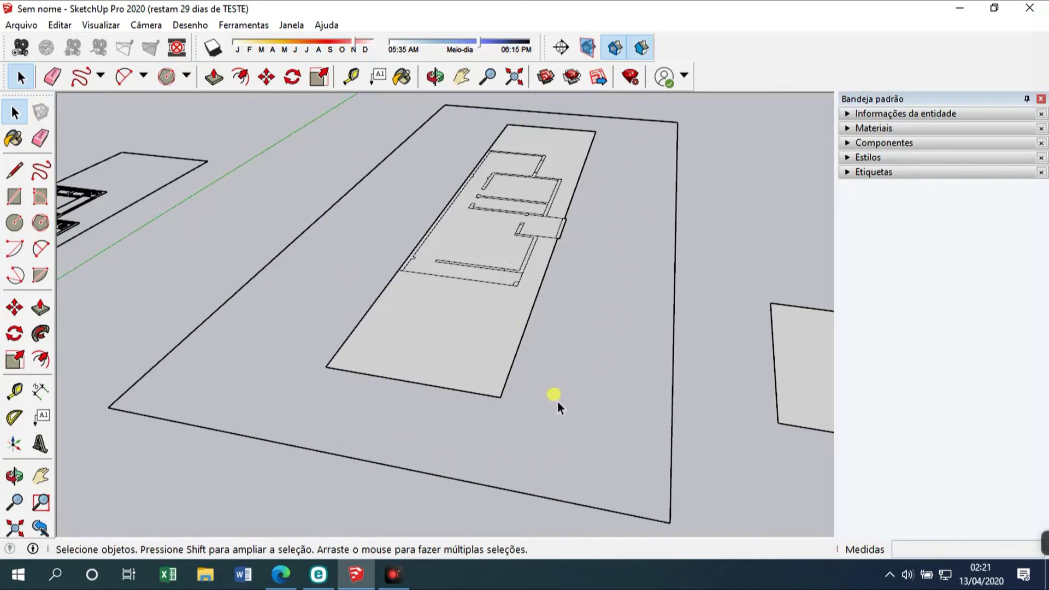
drag(690, 443, 718, 469)
click(15, 309)
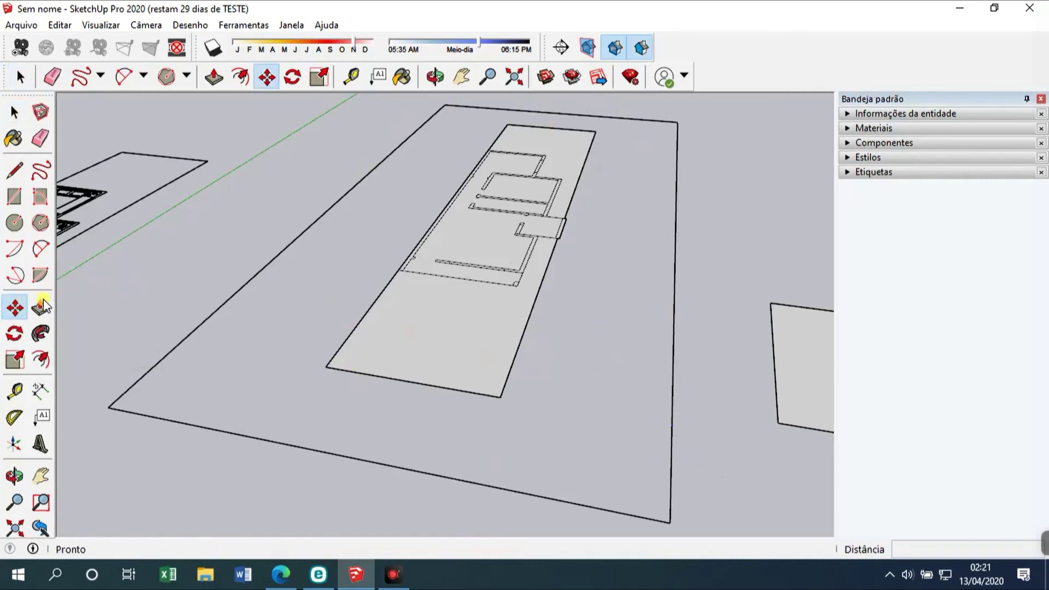
scroll(722, 327, down, 2)
click(725, 330)
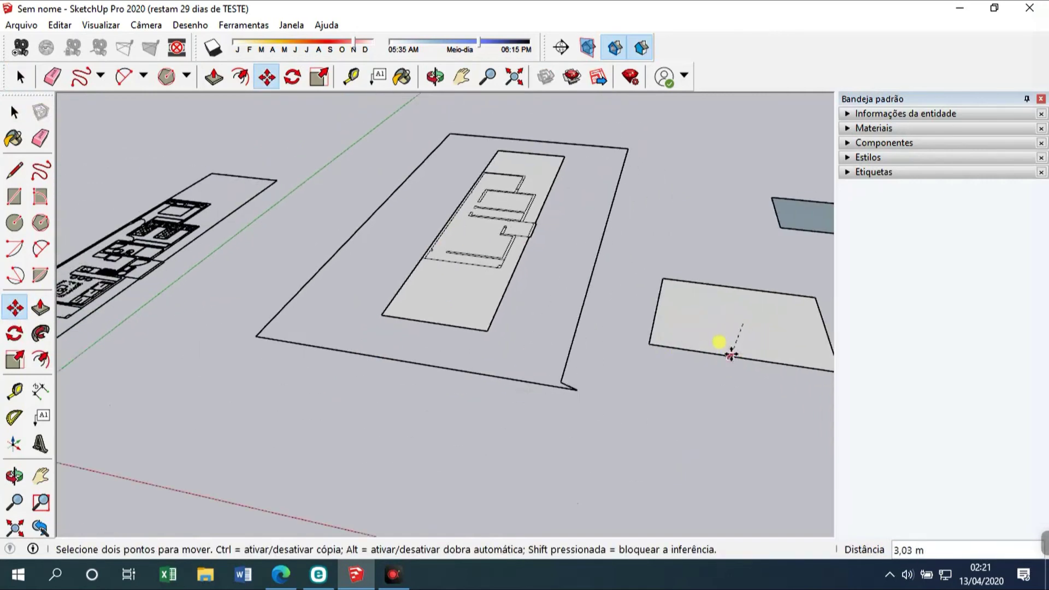
key(Escape)
key(space)
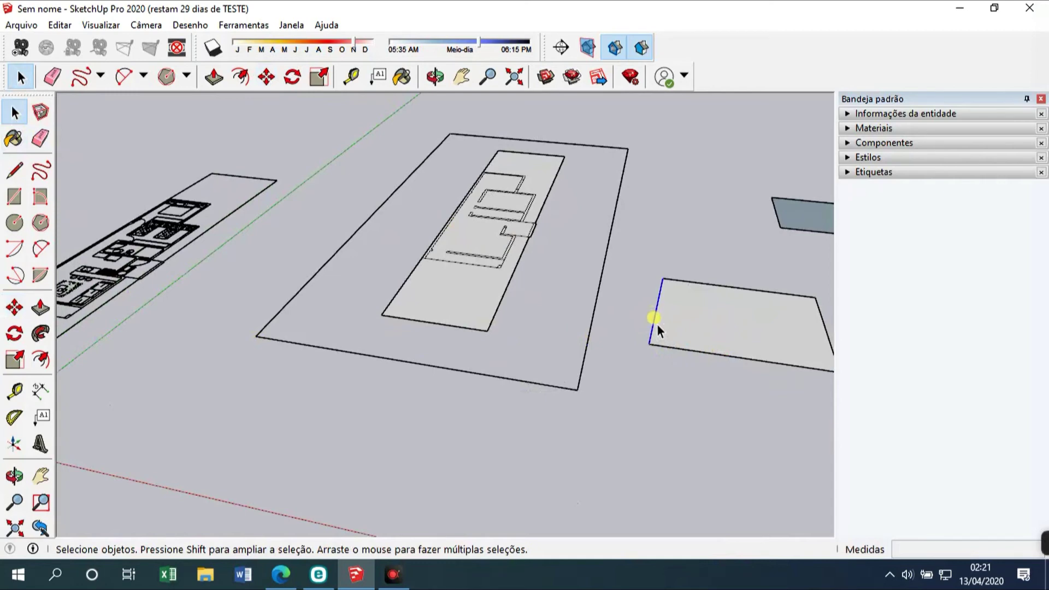
Select the light rectangular face beside the house plan and move it around the ground, placing it right next to the plan's outer boundary
click(687, 327)
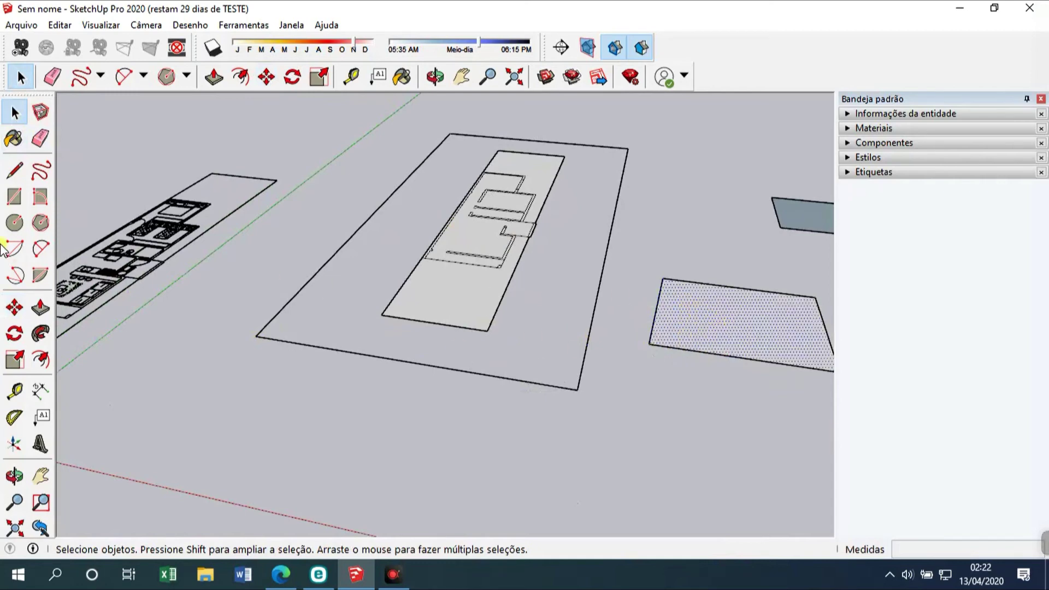
click(15, 307)
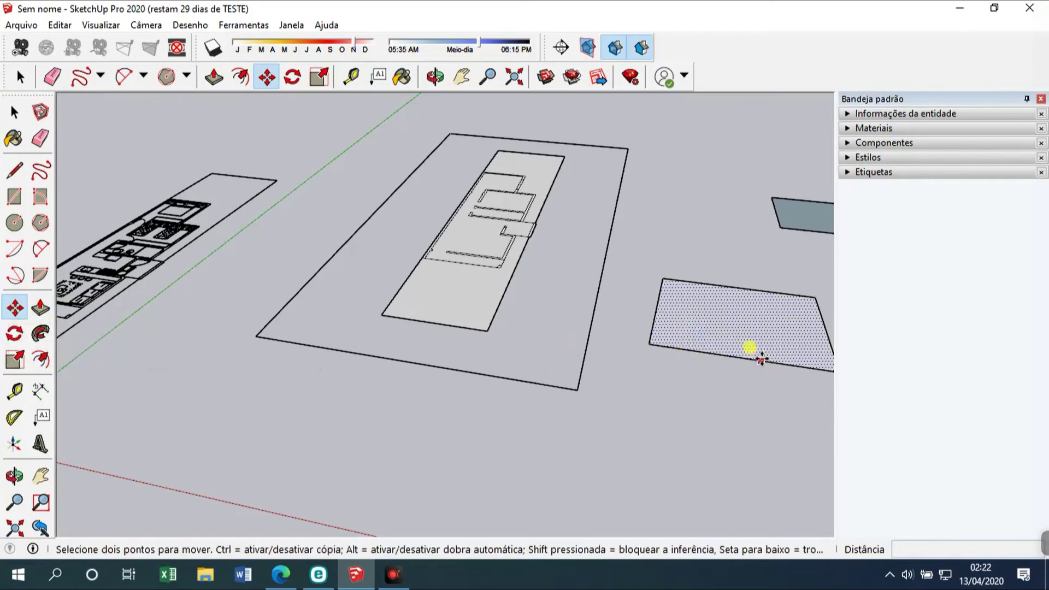
click(740, 331)
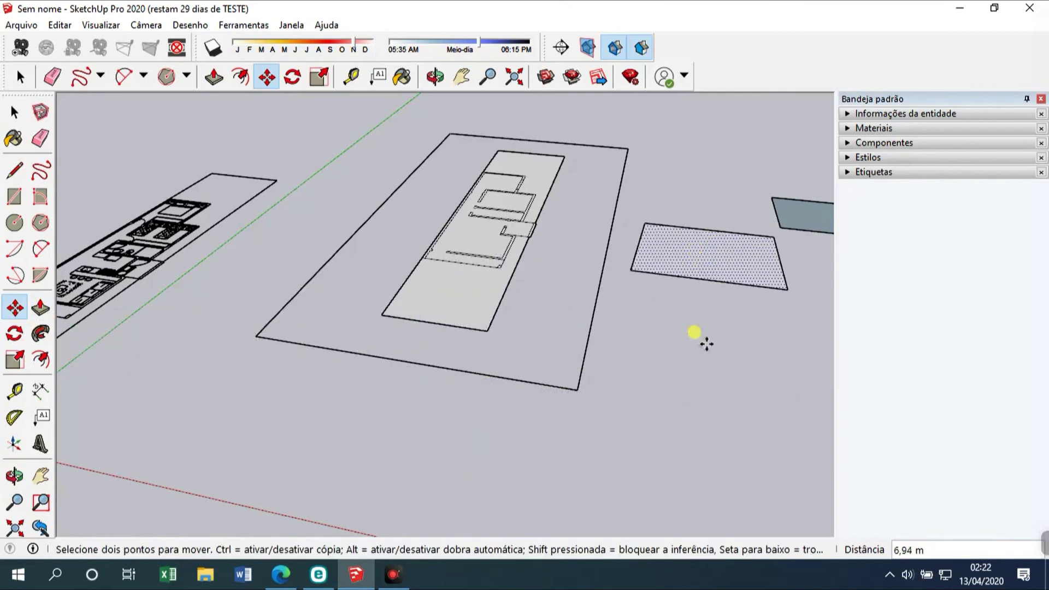
click(699, 358)
mouse_move(698, 358)
mouse_down()
mouse_move(691, 389)
mouse_move(688, 284)
mouse_move(699, 260)
mouse_move(792, 303)
mouse_up()
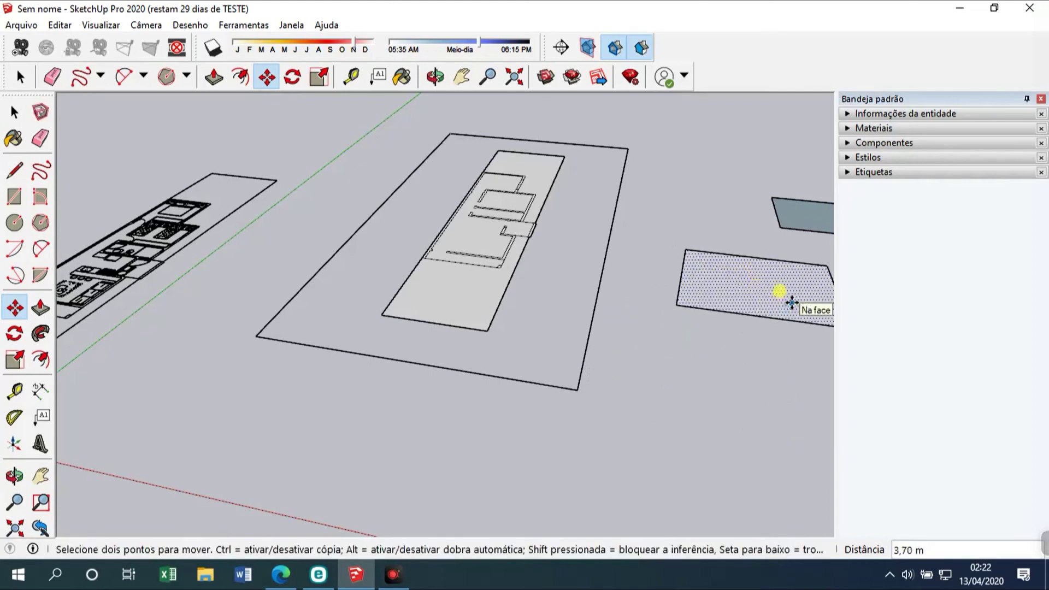
click(789, 288)
click(737, 330)
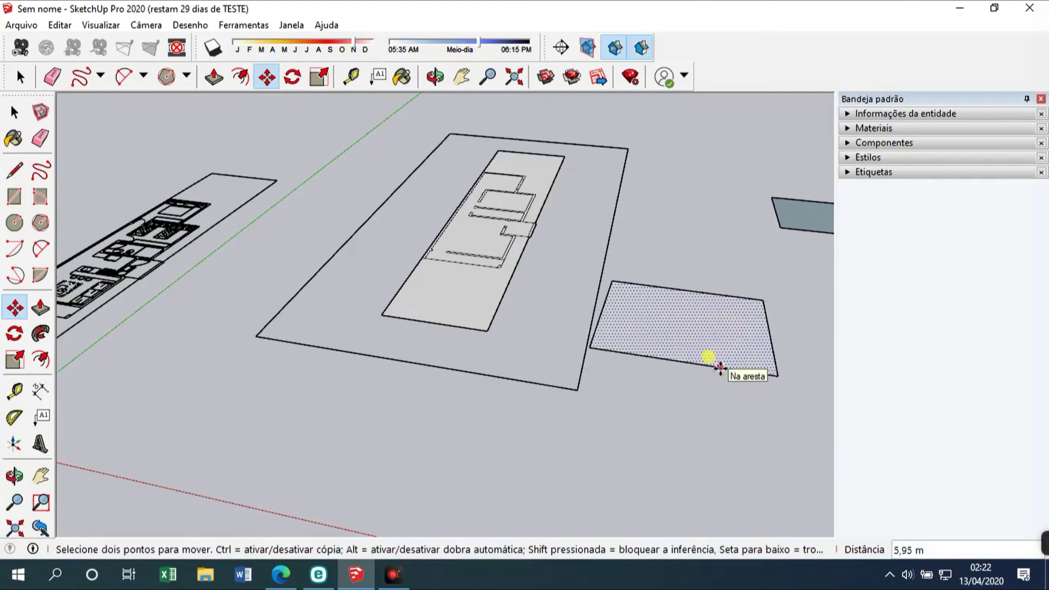
key(space)
Move the light rectangle's edge nearest the house plan about 1.10 m inward, away from the plan's outer boundary
click(602, 310)
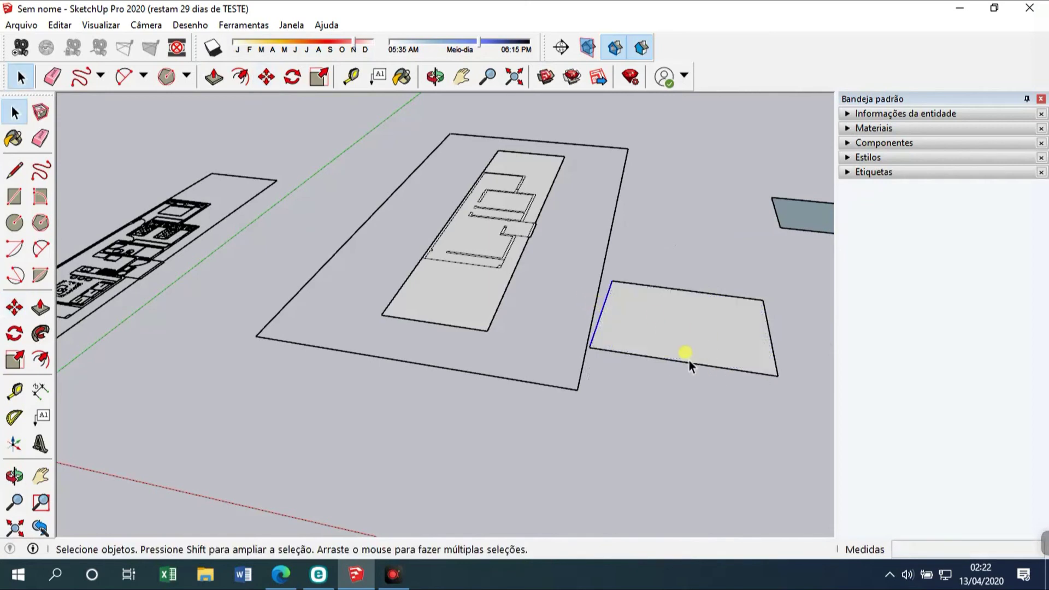
click(40, 333)
click(14, 307)
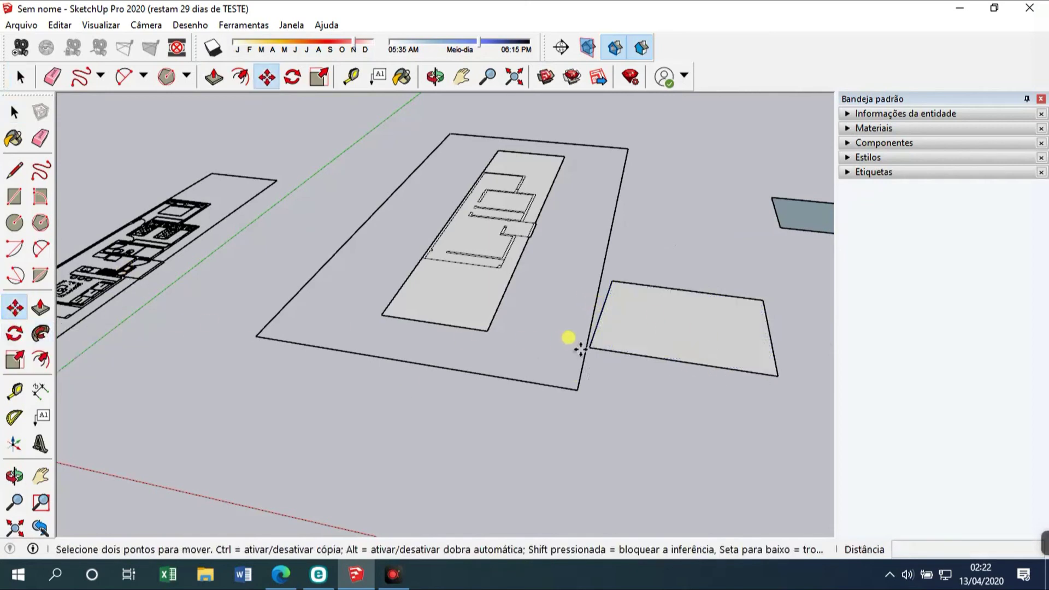
click(598, 322)
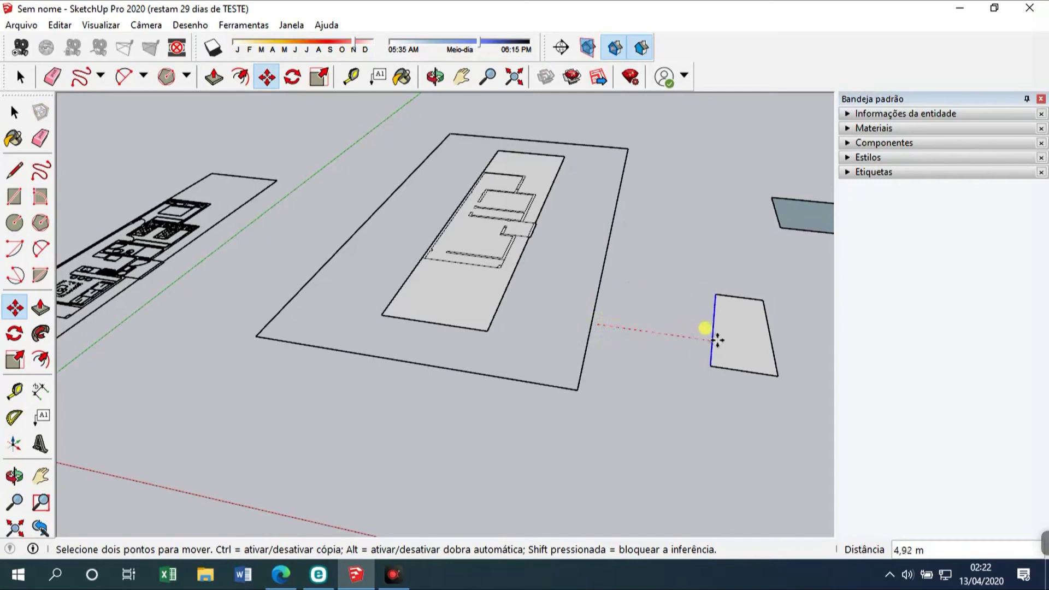
scroll(576, 328, down, 3)
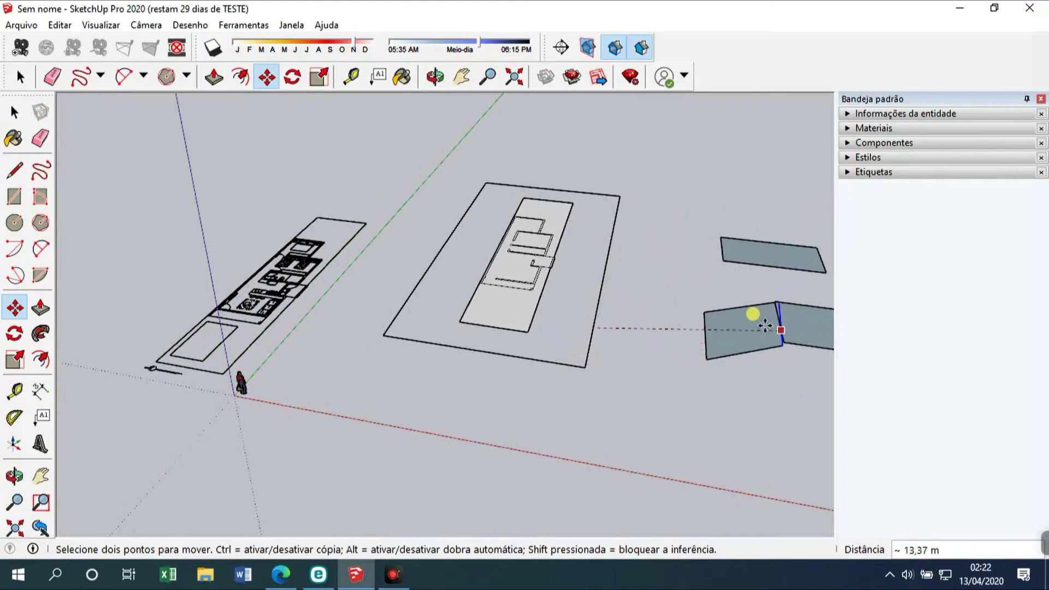
middle_drag(754, 312, 610, 255)
scroll(610, 254, down, 1)
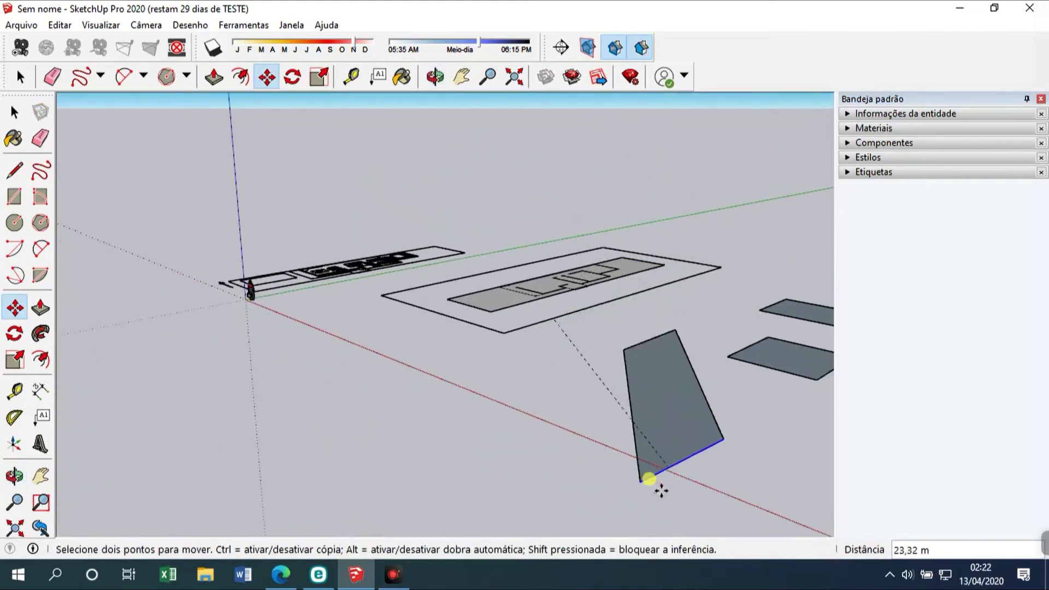
middle_drag(654, 360, 686, 314)
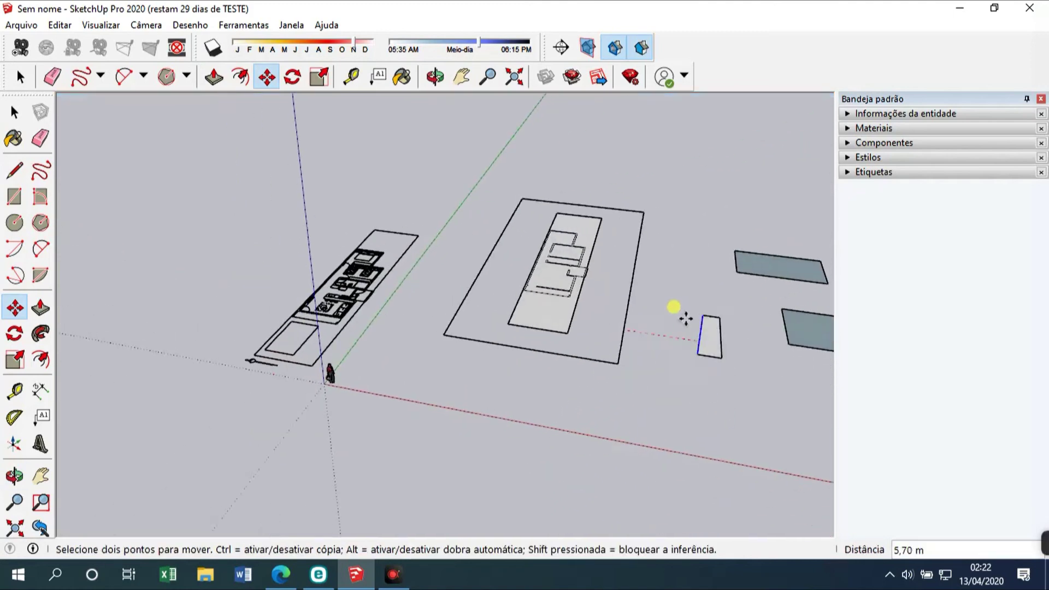
scroll(682, 314, up, 5)
scroll(679, 333, down, 4)
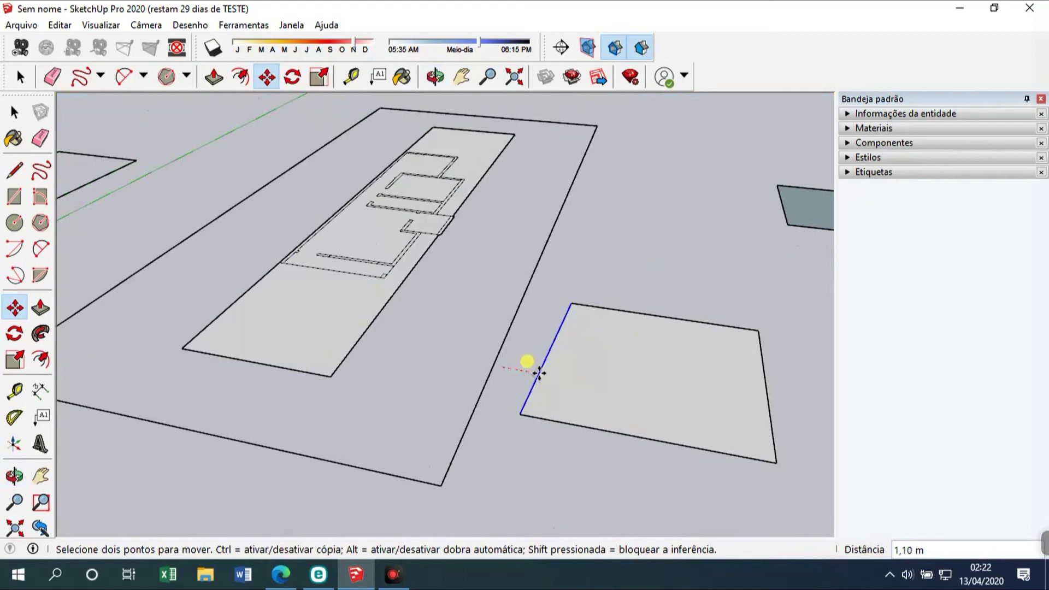
click(538, 372)
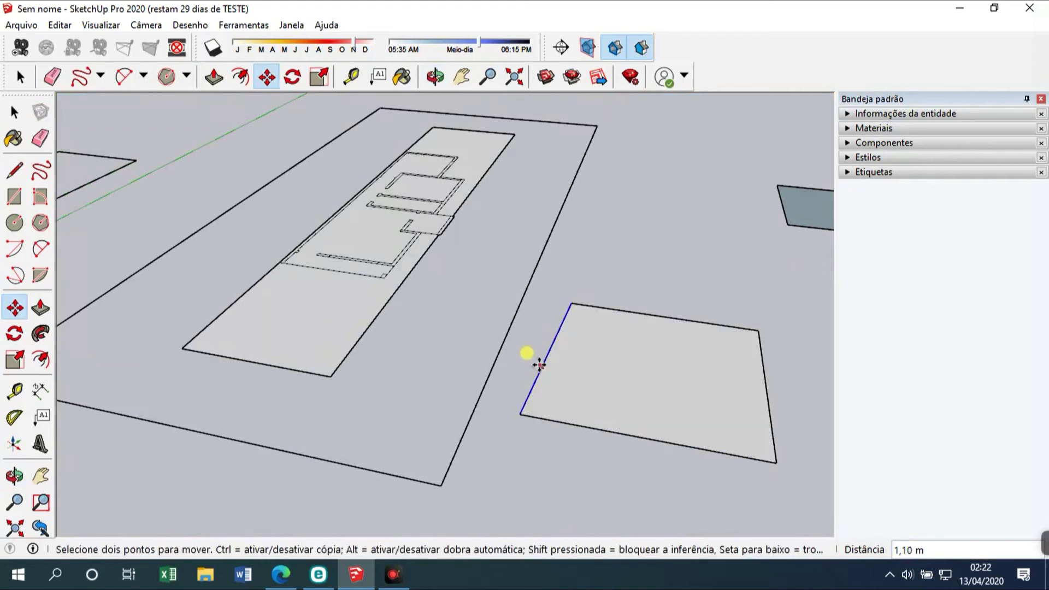
Move the light rectangle's plan-side edge inward another 0.66 m or so and its rear edge about 3.26 m forward
click(554, 365)
click(575, 368)
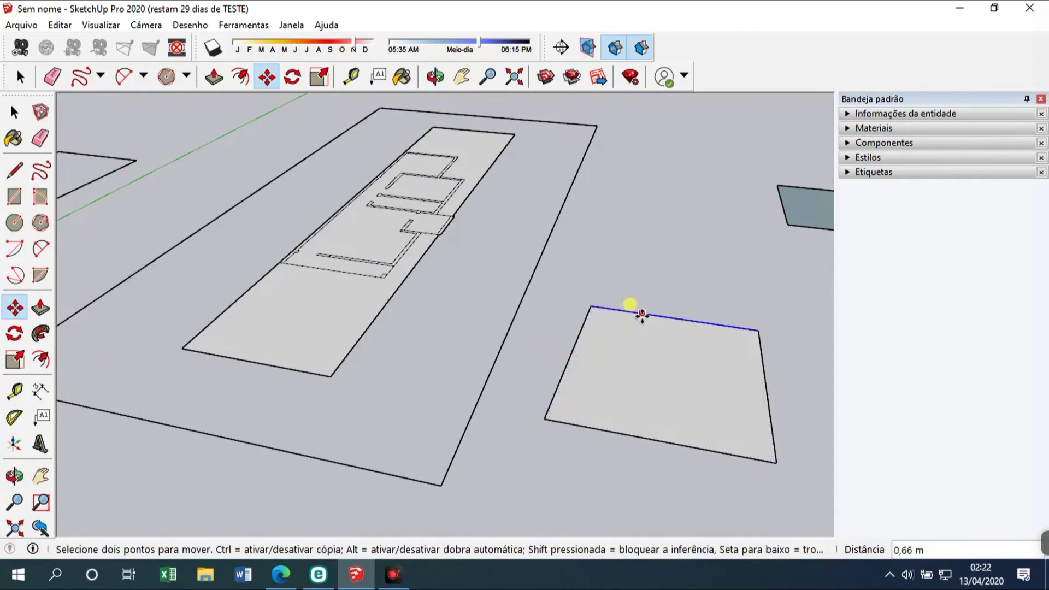
click(642, 316)
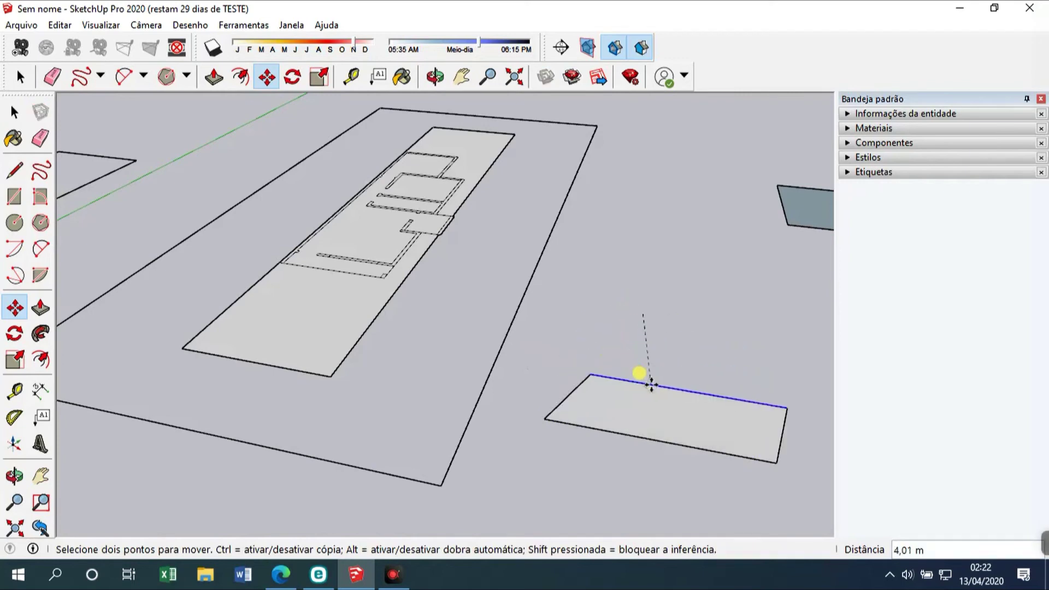
click(636, 367)
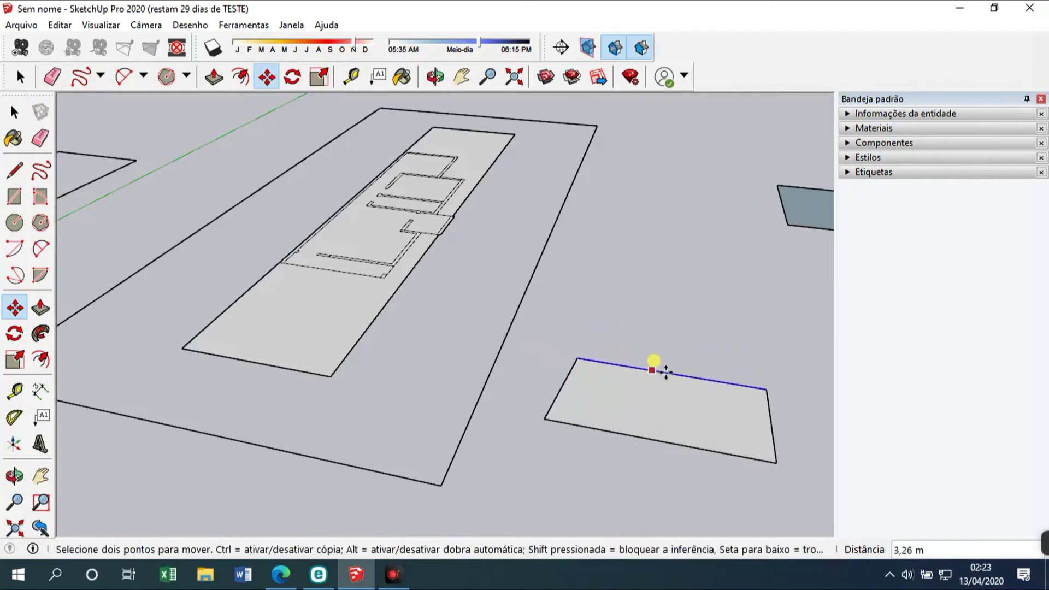
Move the two front corners of the light face separately, the far one by about 3.08 m, forming an irregular quadrilateral
click(775, 462)
click(776, 462)
click(666, 489)
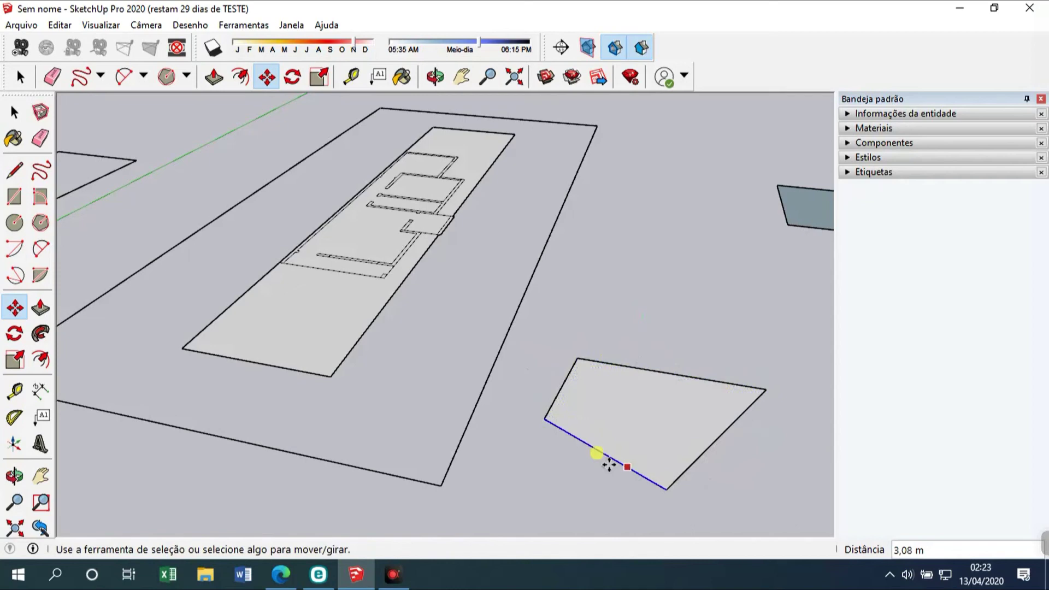
click(545, 420)
click(519, 478)
middle_drag(660, 323, 635, 277)
key(space)
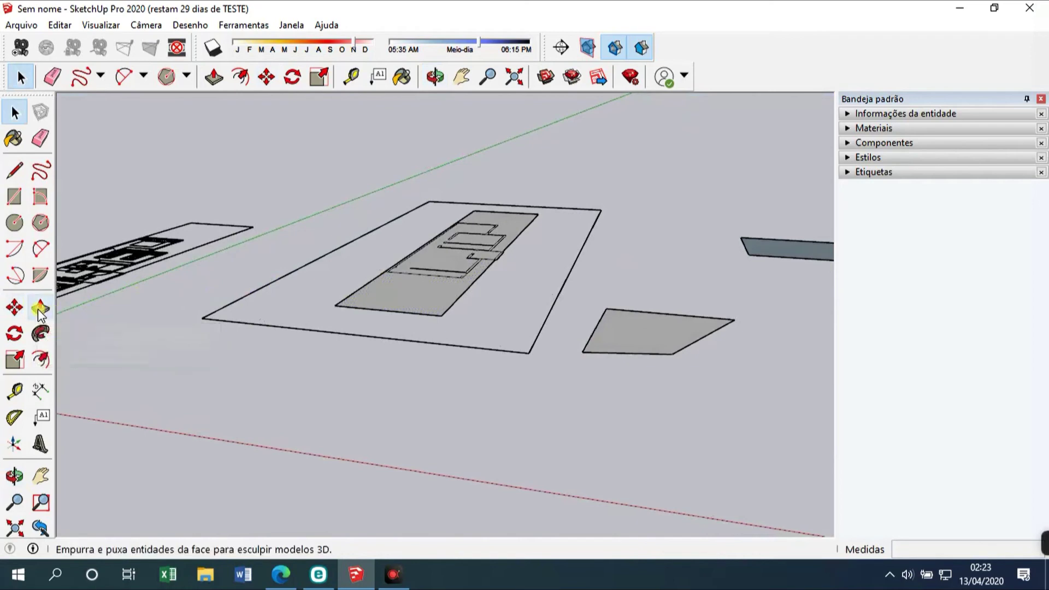
Push/Pull the irregular quadrilateral up into a tall block and extrude its front side face outward
click(39, 309)
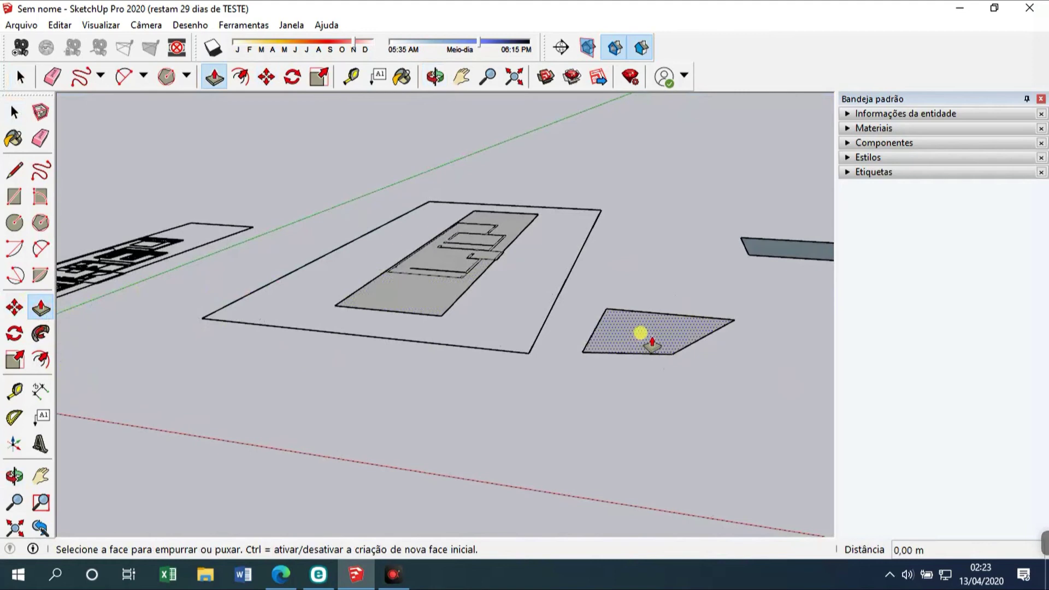
click(640, 333)
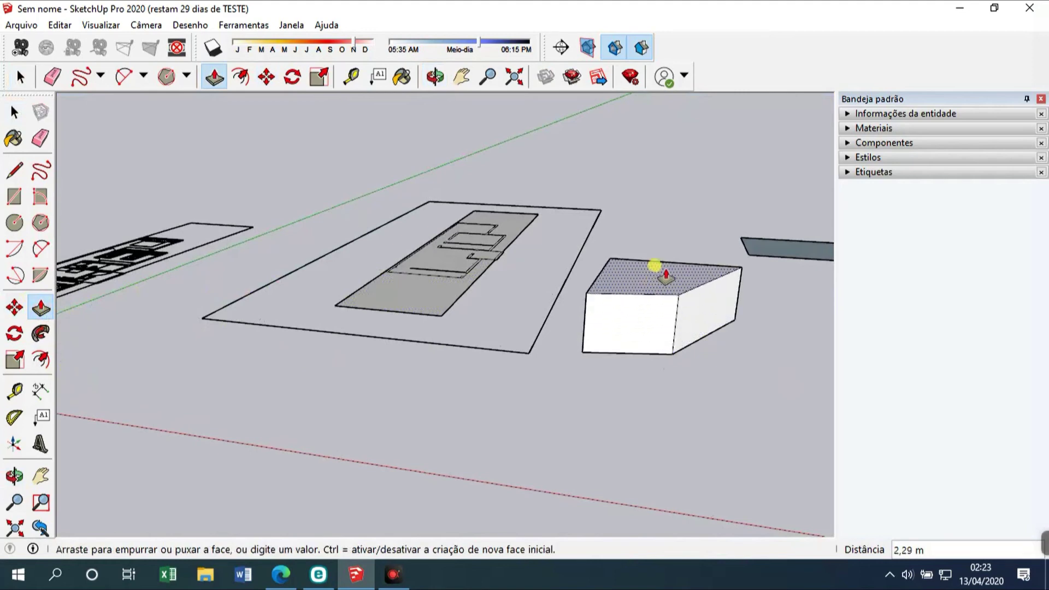
click(686, 125)
click(638, 195)
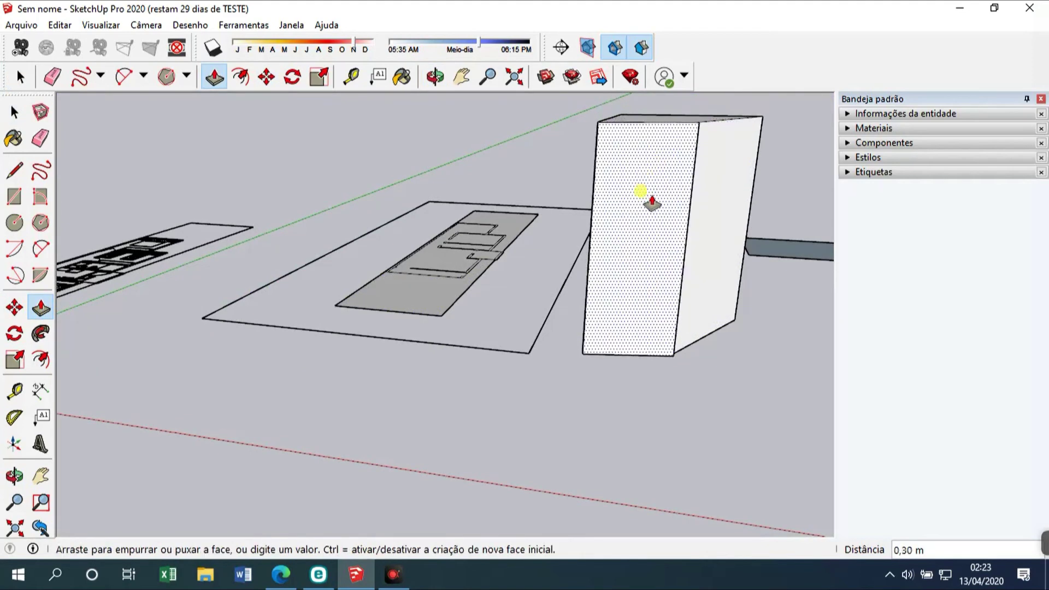
click(602, 304)
Extrude another side face of the tall block outward and push its top face down by about 7.04 m
scroll(577, 327, down, 2)
middle_drag(577, 327, 425, 329)
click(432, 332)
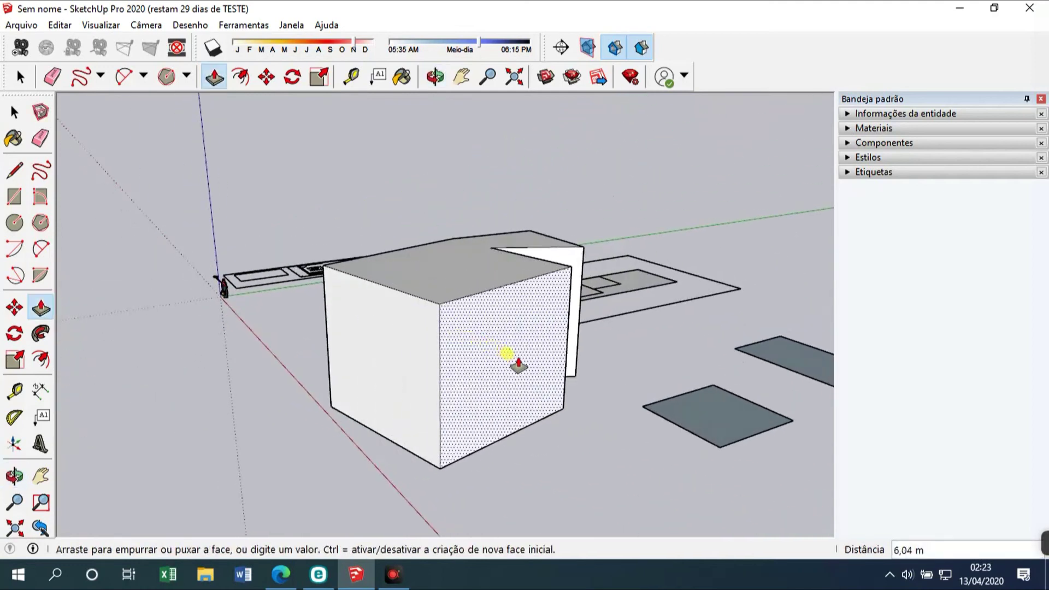
click(621, 344)
middle_drag(620, 344, 611, 417)
click(462, 350)
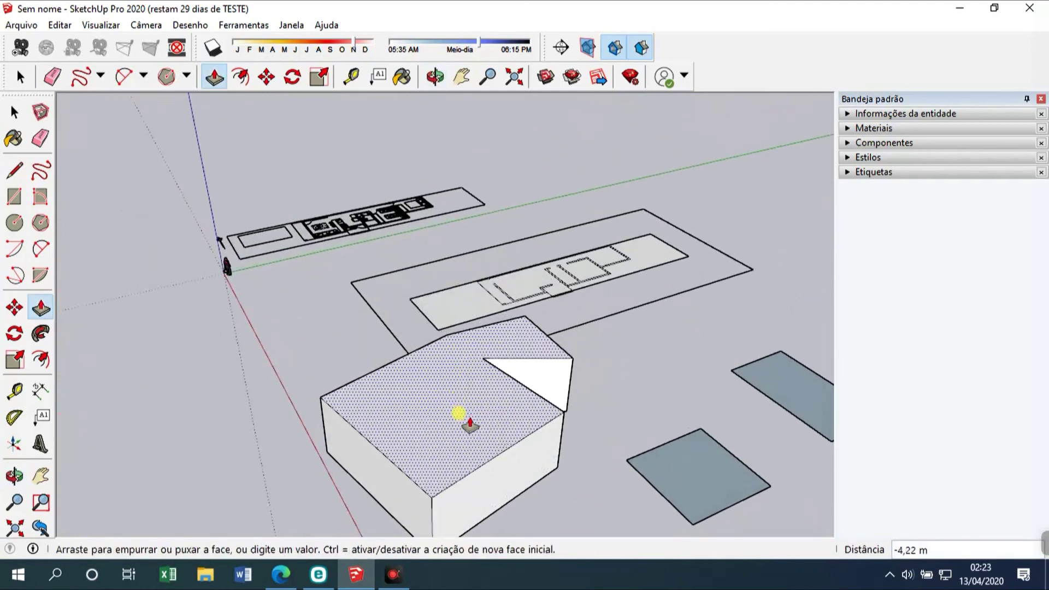
click(464, 452)
Push/Pull the two dark rectangles up into blocks, the nearer one by about 1.23 m and the farther one taller
middle_drag(435, 424, 742, 326)
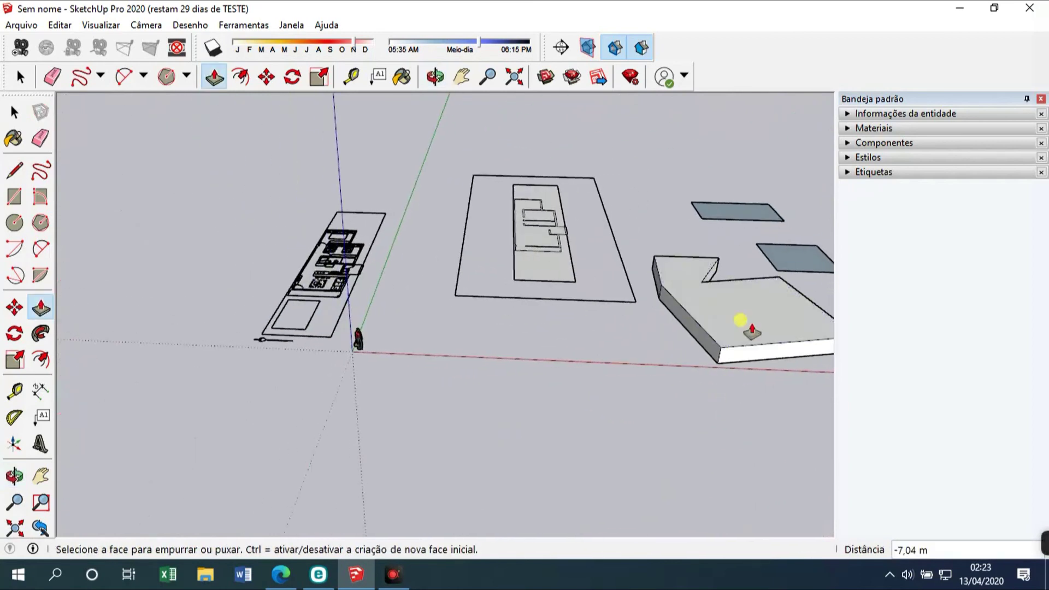
scroll(801, 264, up, 3)
click(795, 253)
click(576, 261)
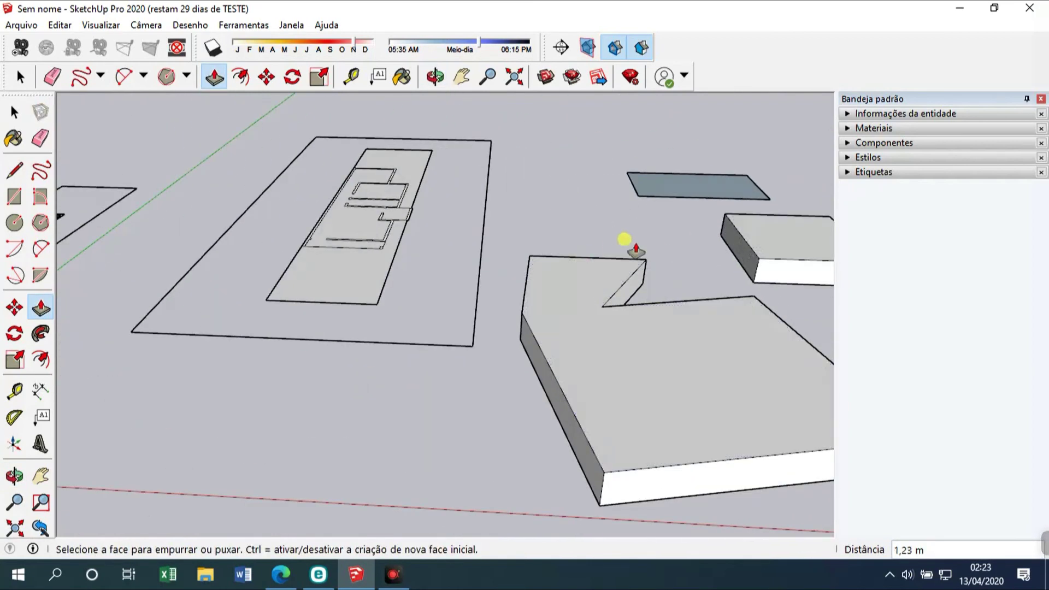
click(665, 183)
drag(743, 149, 764, 124)
Extrude side faces of the two rectangular blocks outward, extending the taller one by about 5.80 m toward the house plan
drag(733, 238, 674, 244)
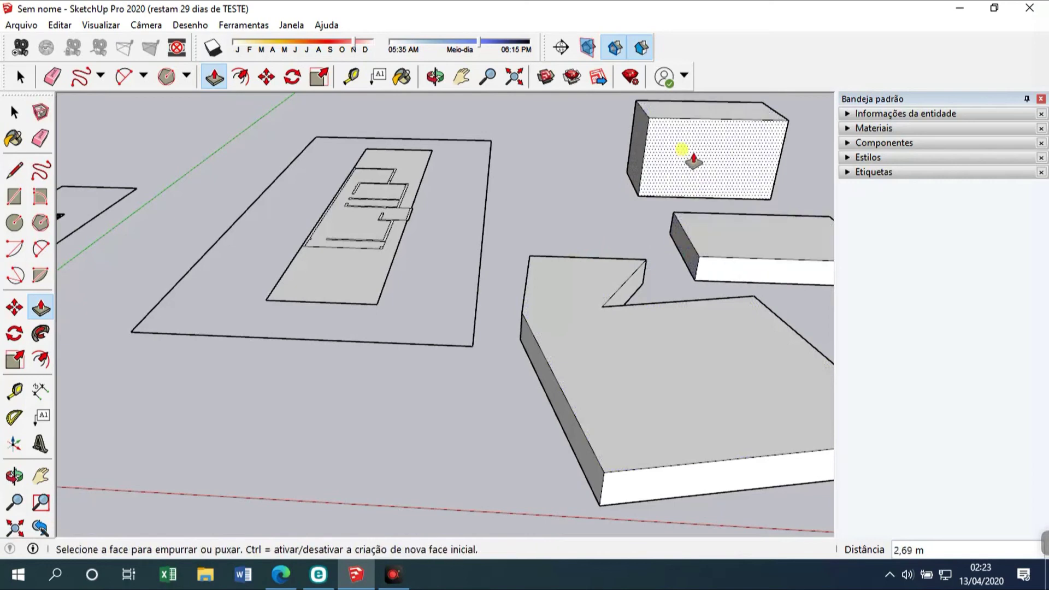
drag(719, 169, 754, 187)
drag(645, 166, 536, 176)
scroll(602, 246, down, 5)
middle_drag(481, 229, 177, 297)
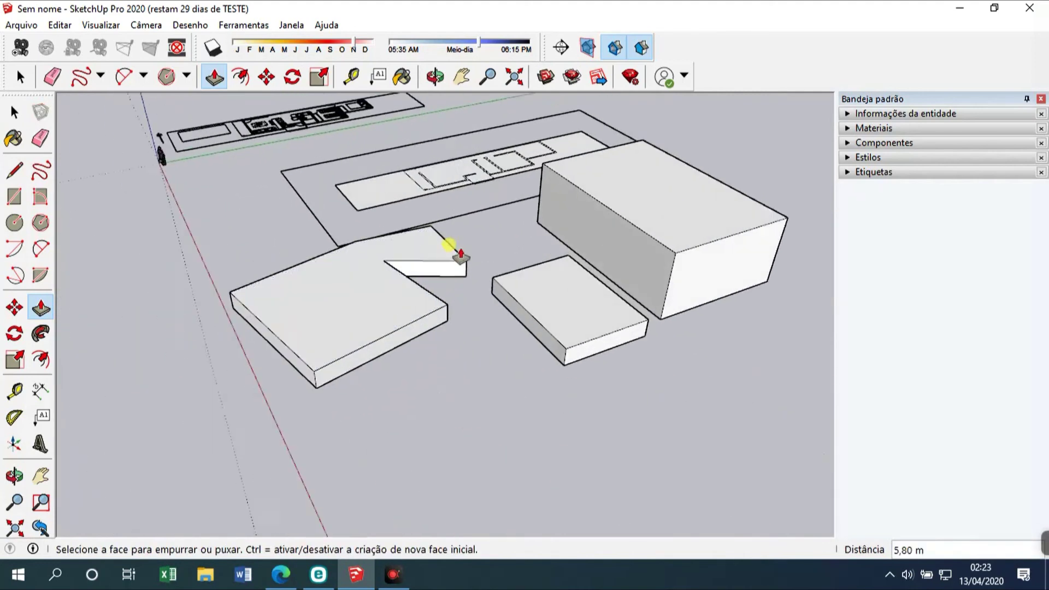
Extrude a side face of the notched block outward by about 1.39 m
scroll(447, 254, up, 2)
drag(440, 269, 440, 279)
middle_drag(438, 285, 710, 292)
drag(690, 312, 670, 323)
middle_drag(670, 323, 286, 209)
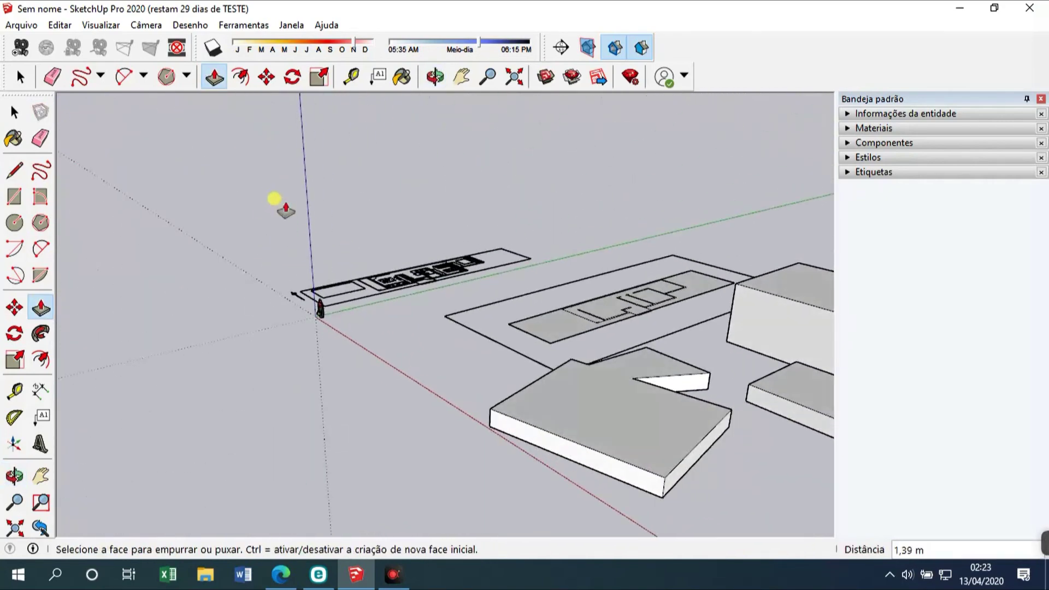
scroll(235, 224, down, 4)
scroll(595, 253, up, 2)
scroll(431, 287, up, 3)
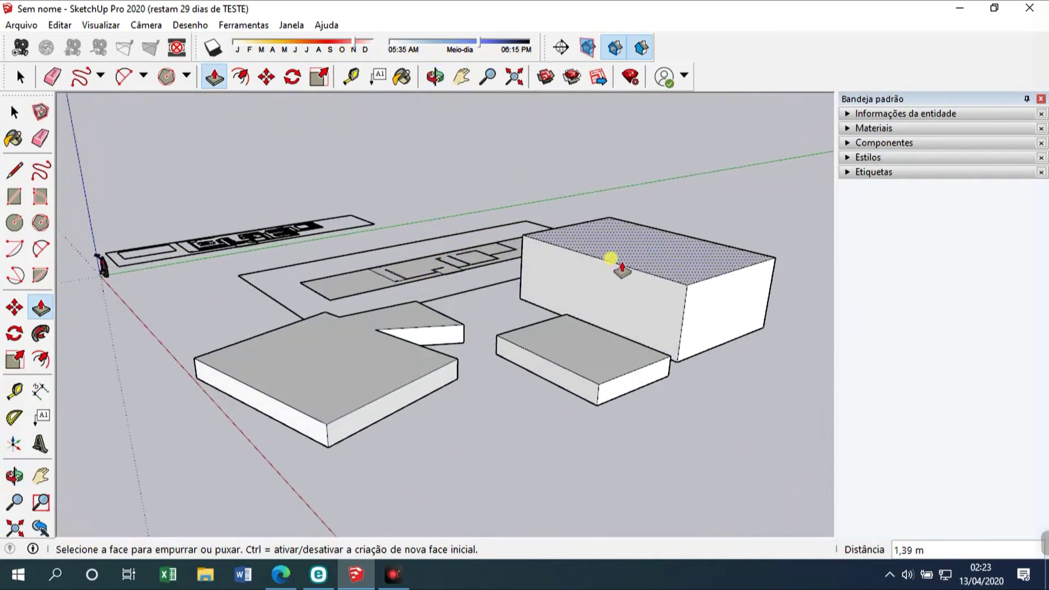
Undo all the Push/Pull extrusions until the three shapes beside the plan are flat faces again
key(ctrl+z)
key(ctrl+z)
key(ctrl+z)
key(ctrl+z)
key(ctrl+z)
key(ctrl+z)
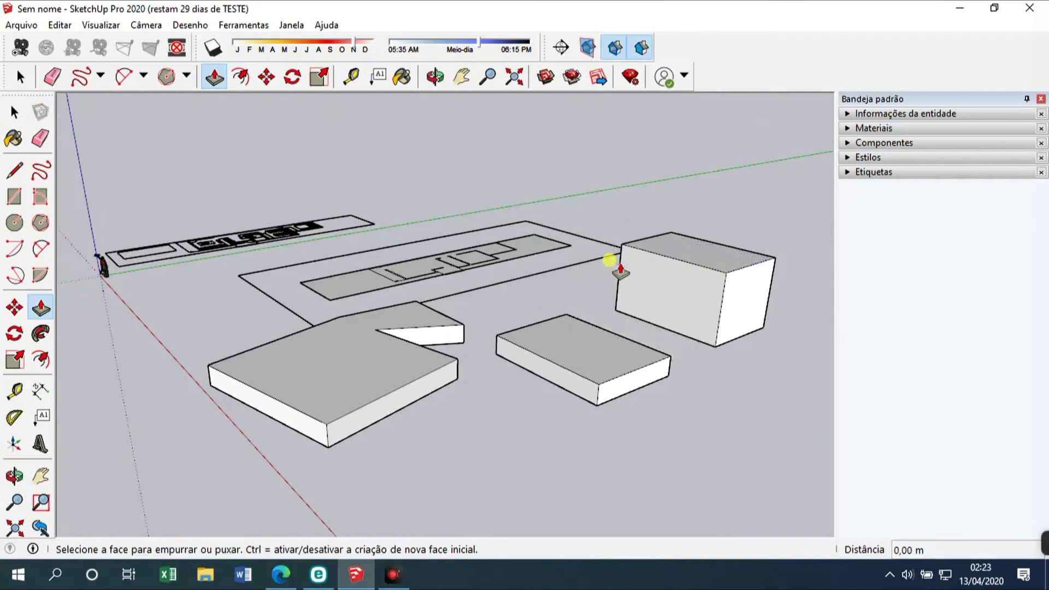
key(ctrl+z)
key(ctrl+z)
key(ctrl+z)
key(ctrl+z)
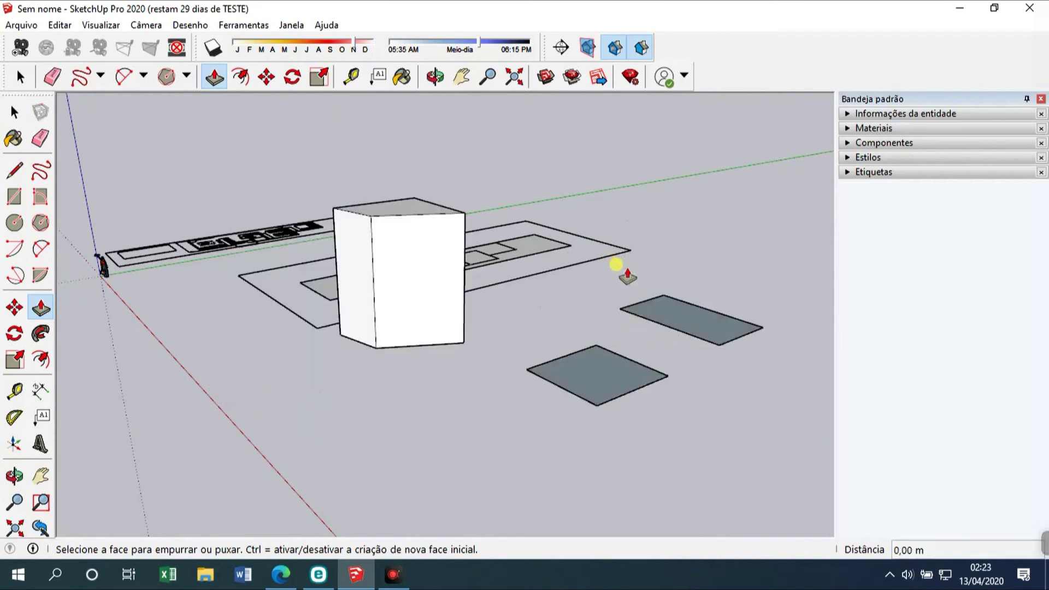
key(space)
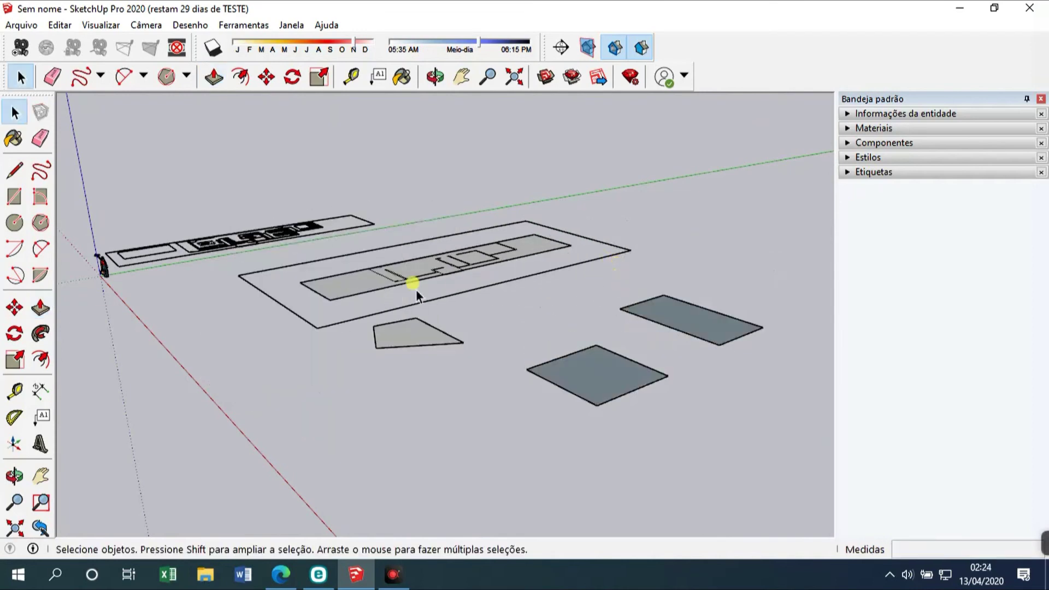
Offset the outline of the irregular quadrilateral inward by 0.15 m
scroll(274, 274, up, 5)
middle_drag(557, 246, 847, 361)
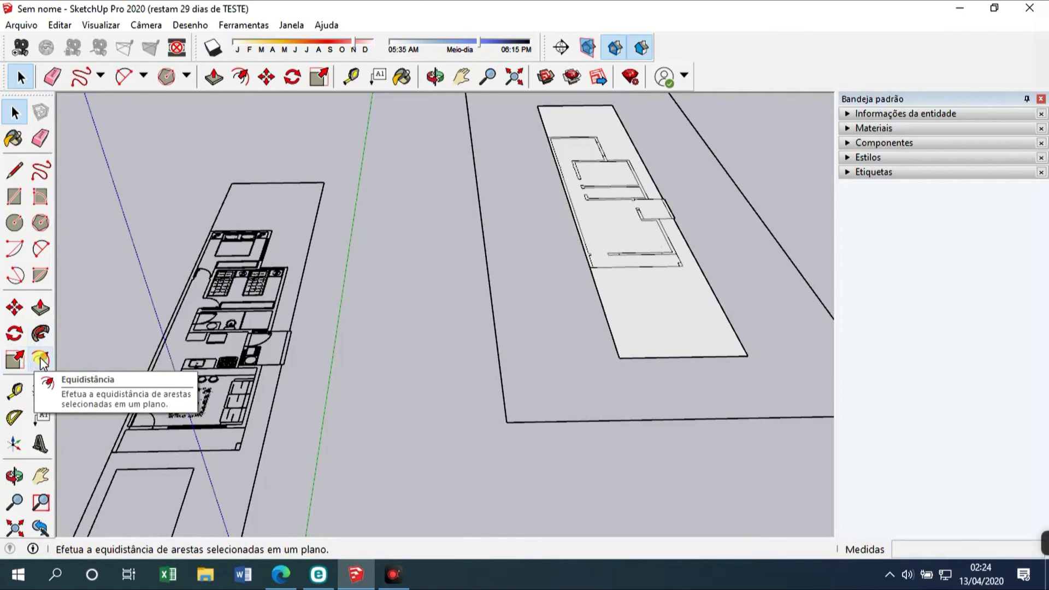
click(41, 361)
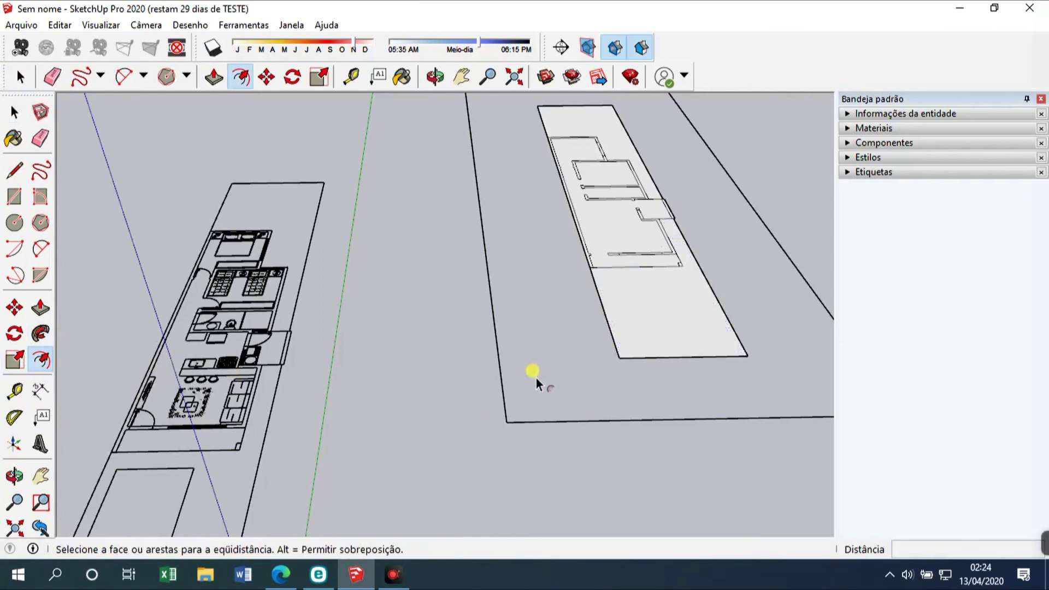
scroll(511, 383, down, 4)
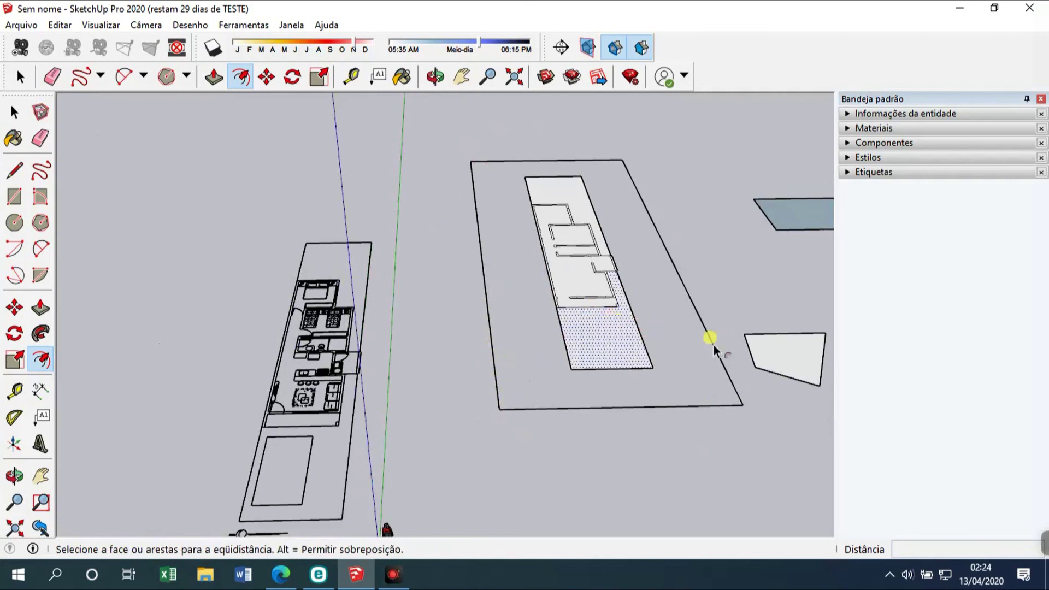
scroll(673, 322, down, 4)
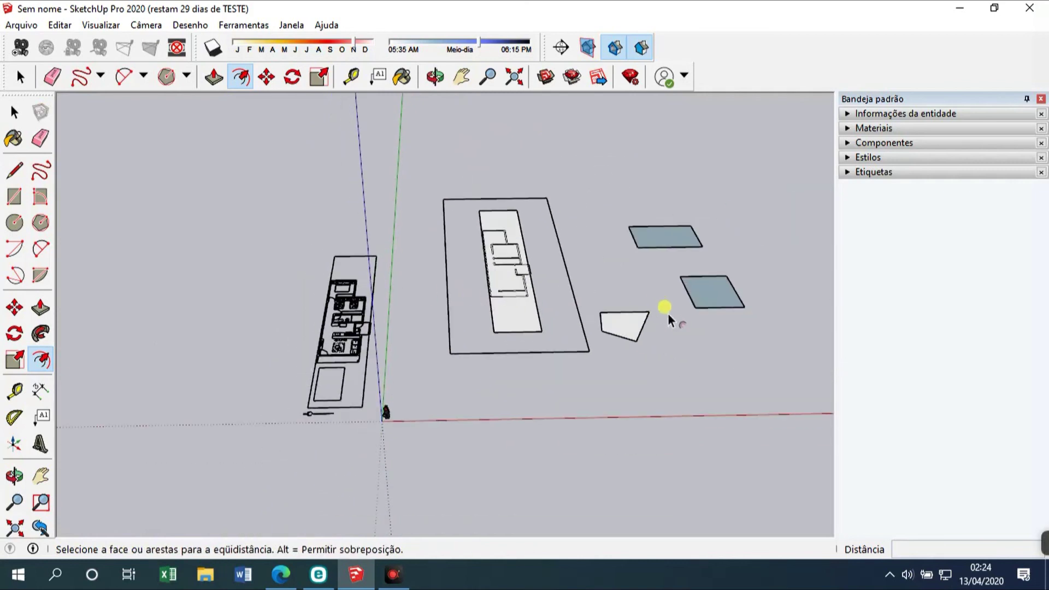
scroll(675, 341, up, 6)
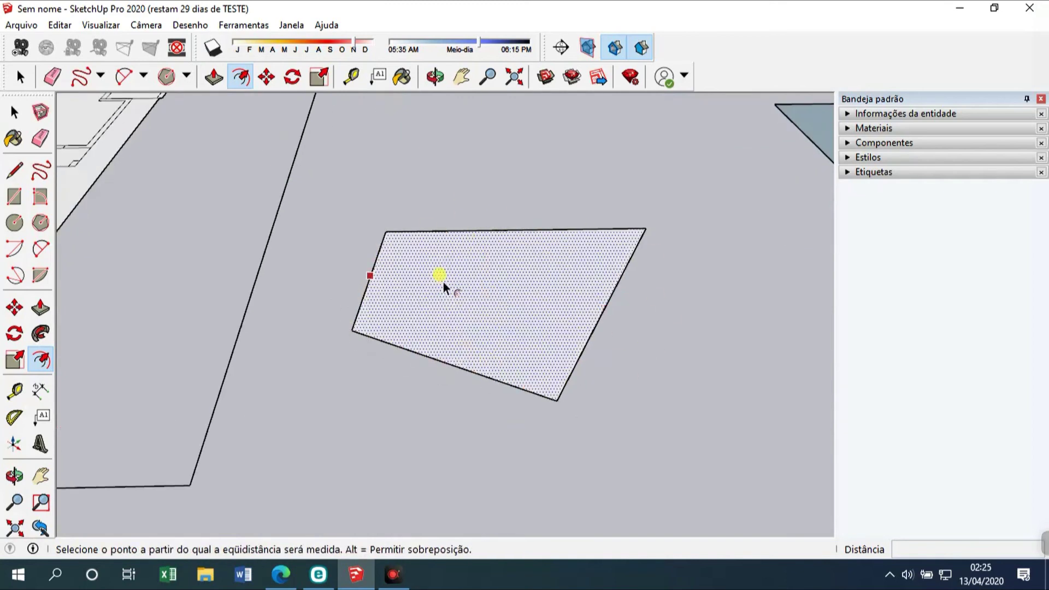
click(448, 255)
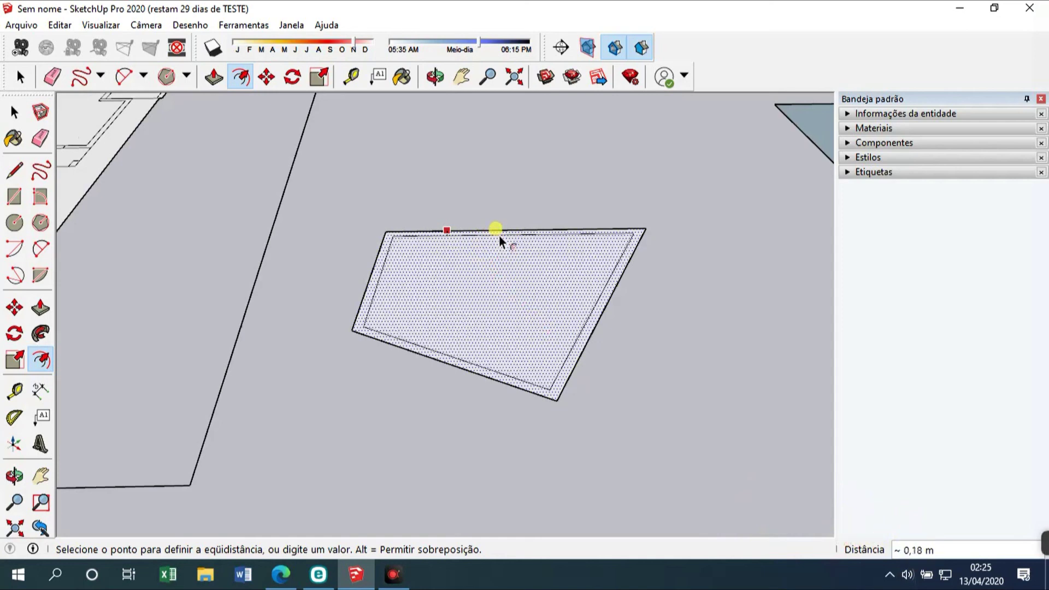
text(0,15)
key(Return)
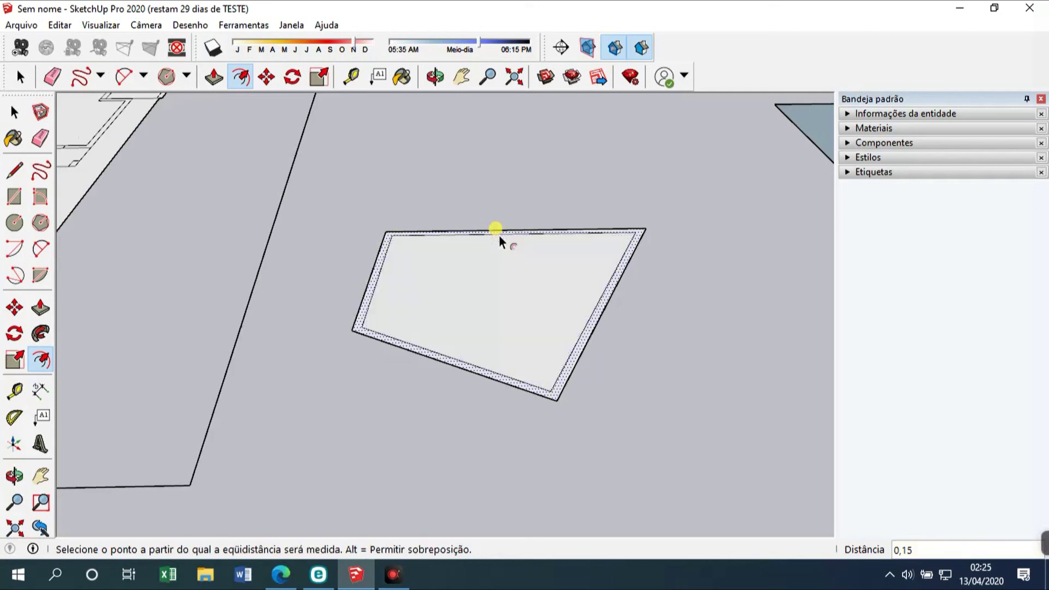
key(Escape)
key(space)
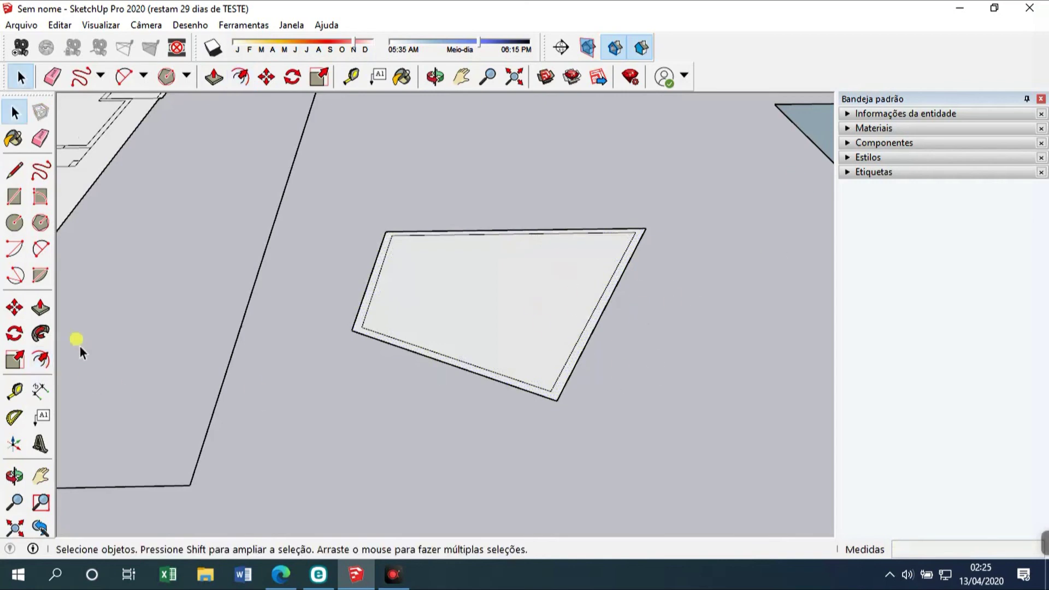
Push/Pull the narrow border of the quadrilateral up into walls about 1.84 m high
click(41, 308)
drag(363, 300, 372, 215)
middle_drag(803, 215, 361, 262)
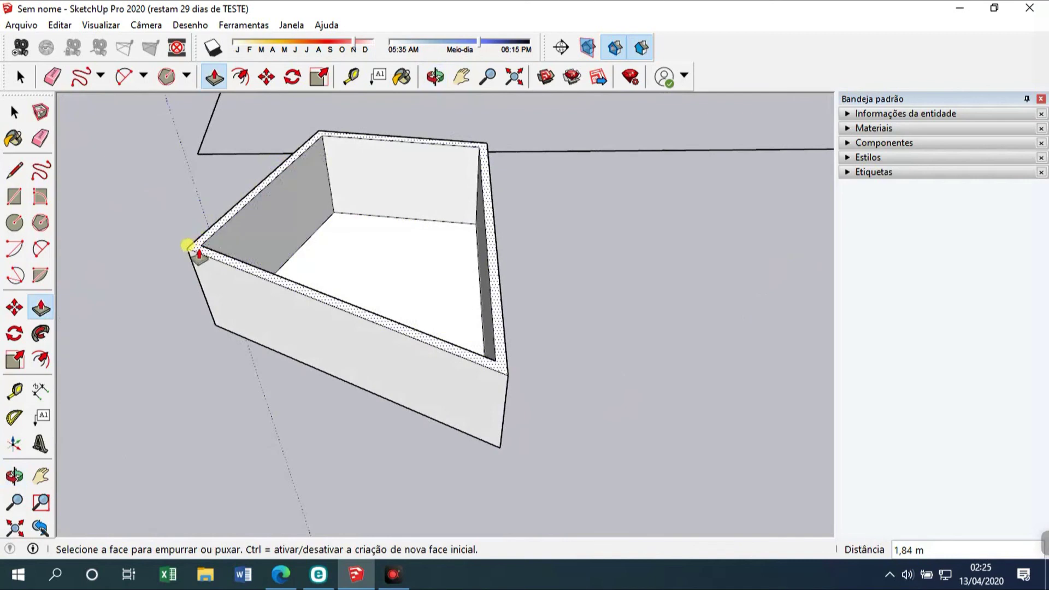
Push the top of the quadrilateral's walls back down by 1.84 m to ground level
drag(187, 246, 328, 295)
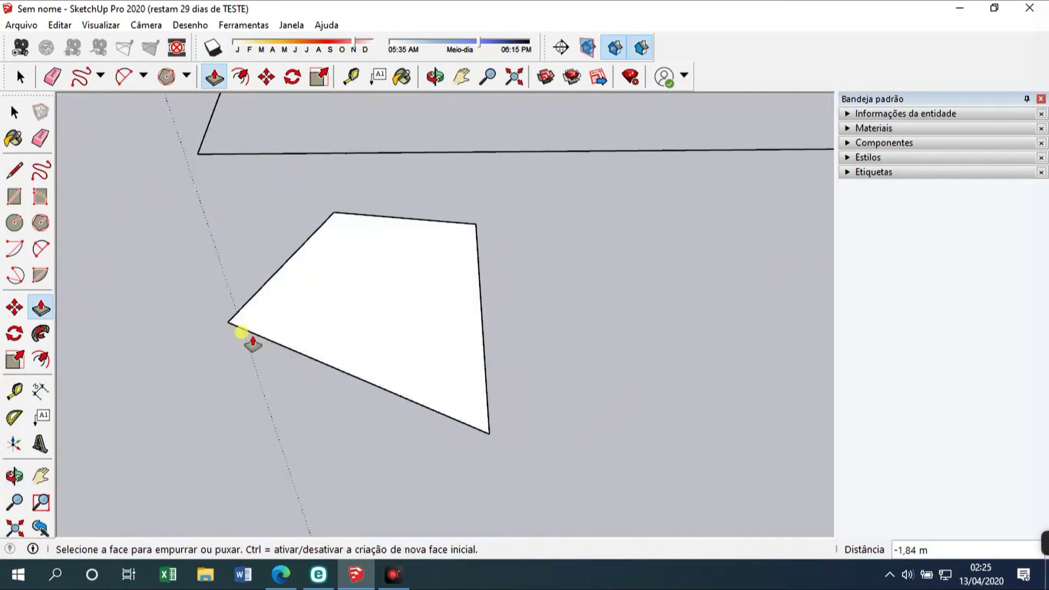
middle_drag(241, 332, 654, 254)
key(space)
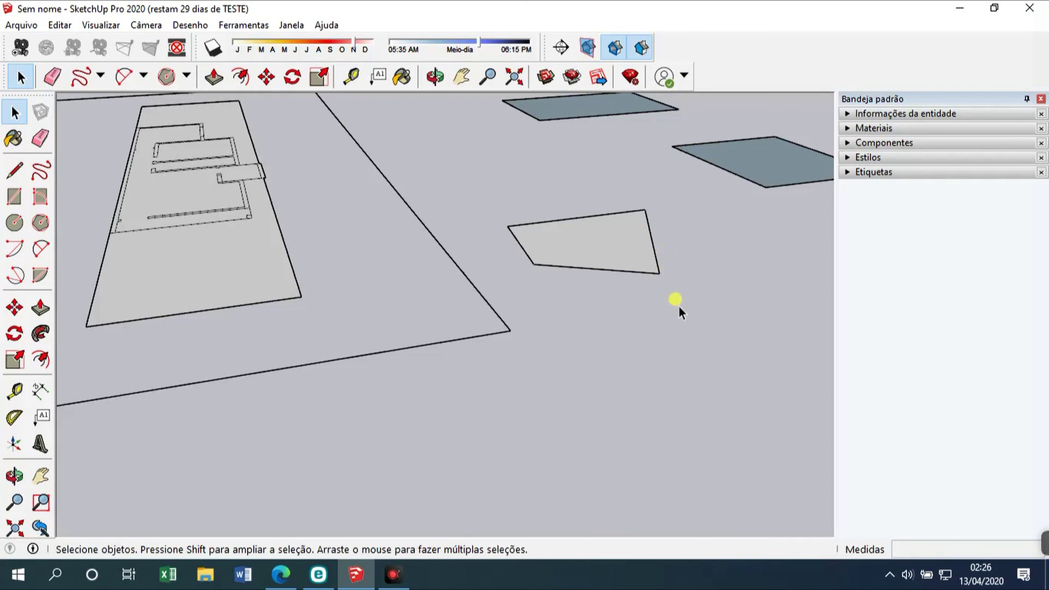
scroll(678, 306, down, 4)
scroll(282, 232, up, 5)
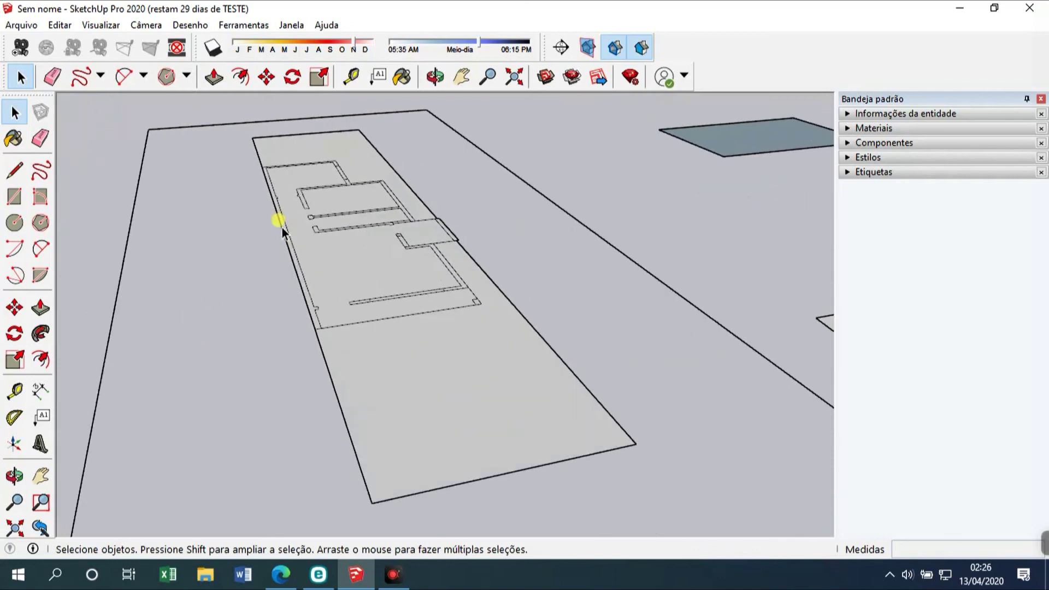
middle_drag(620, 372, 433, 403)
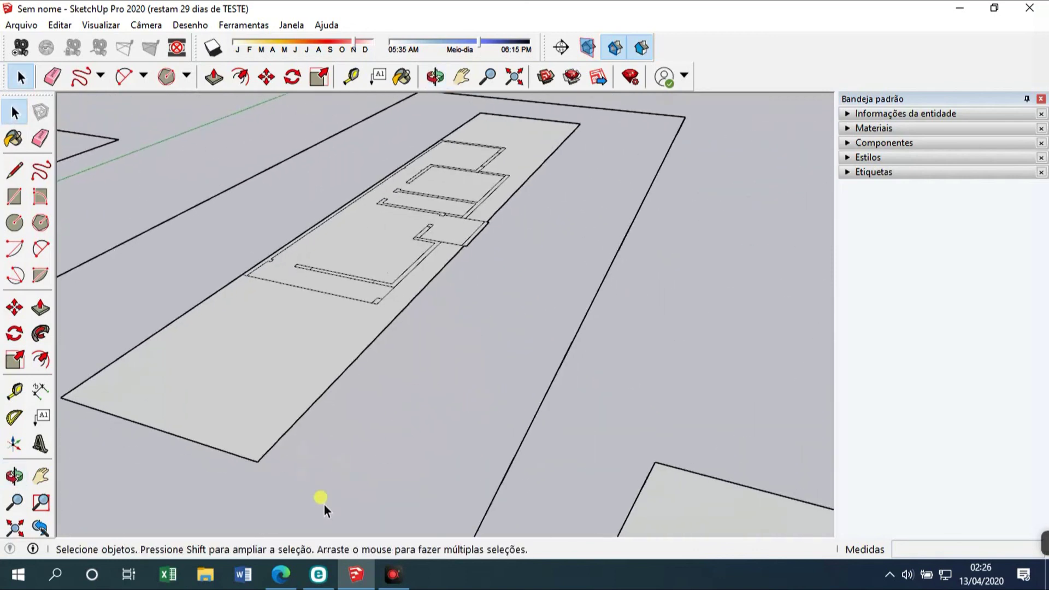